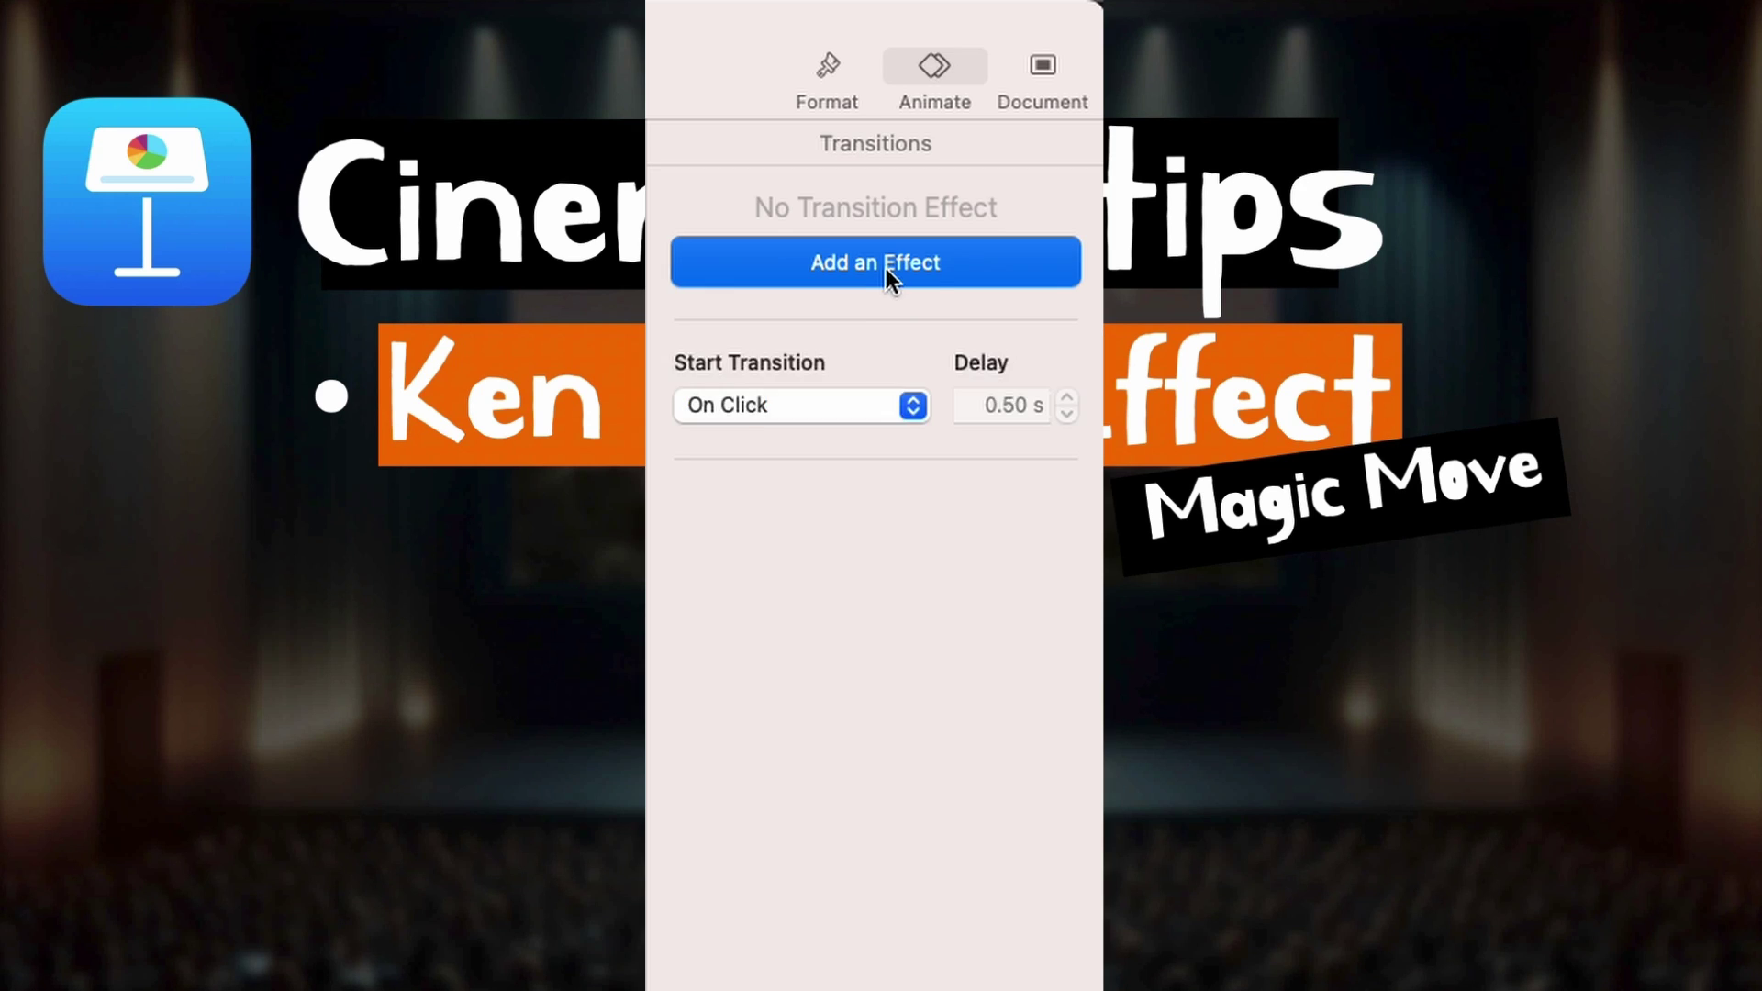
# Apply a Magic Move transition to the slide and lengthen its duration to 2 s.
pyautogui.click(884, 268)
pyautogui.click(879, 434)
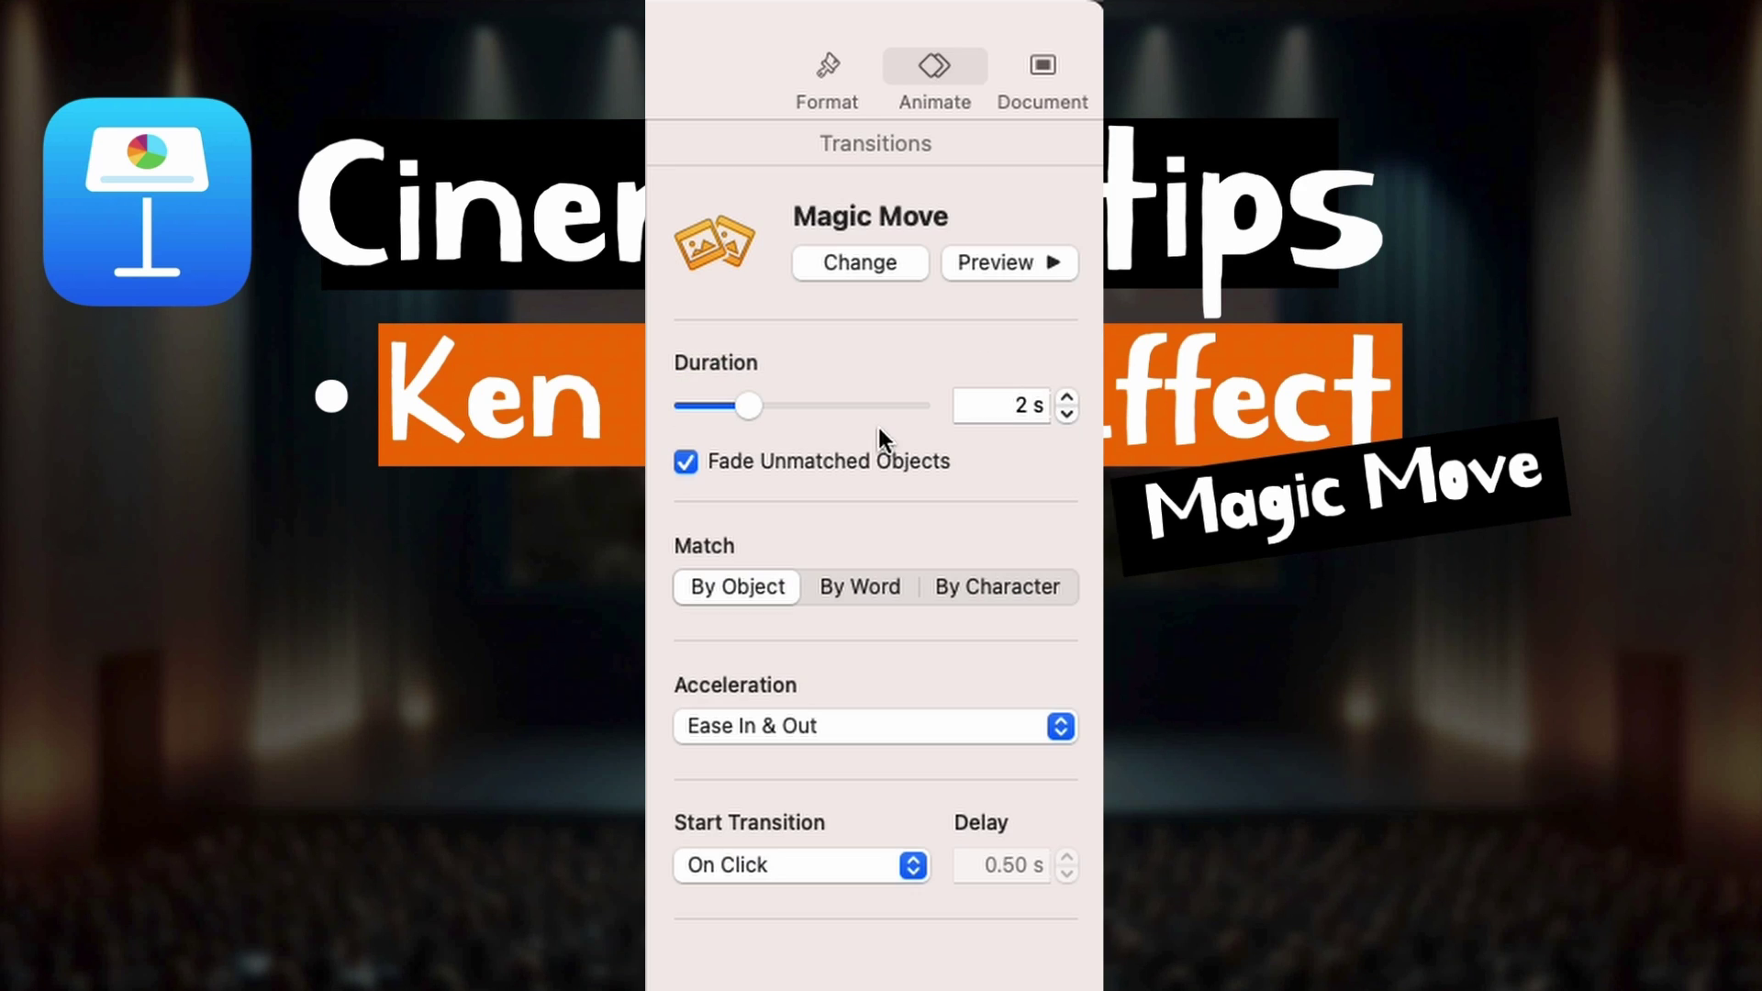
pyautogui.moveTo(750, 406); pyautogui.dragTo(802, 407)
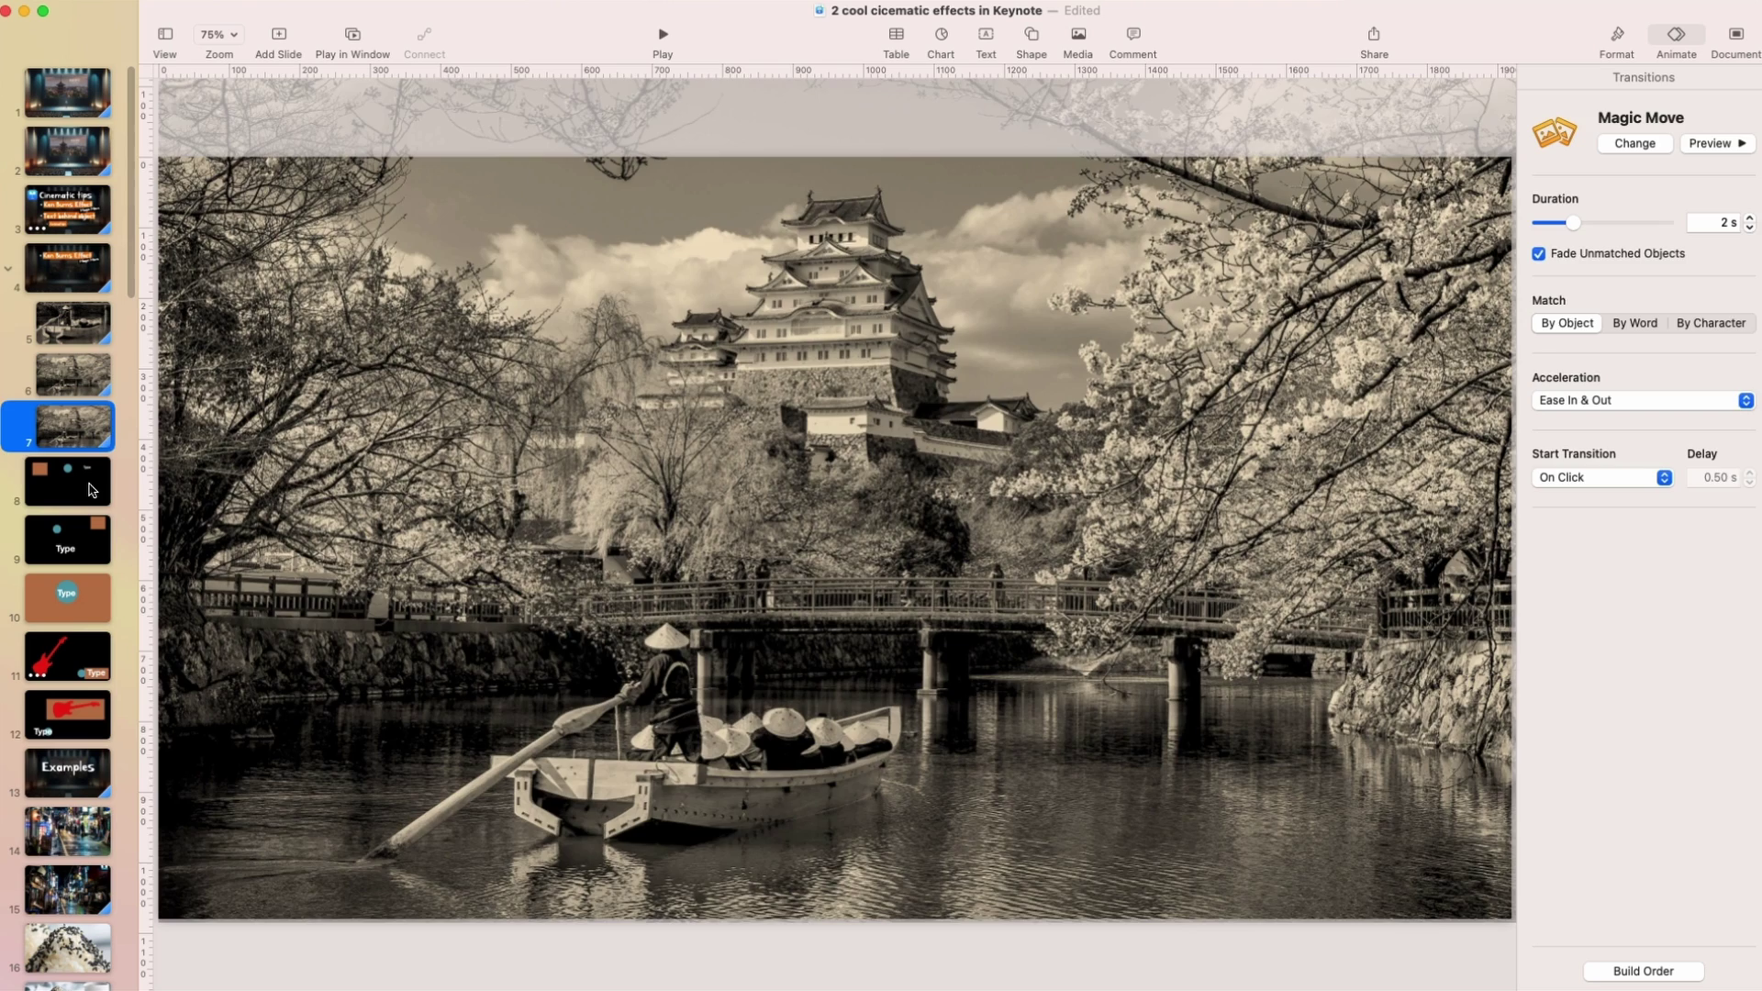
# Look over the transition list on slide 8 without choosing one, then browse slides 9–12.
pyautogui.click(89, 488)
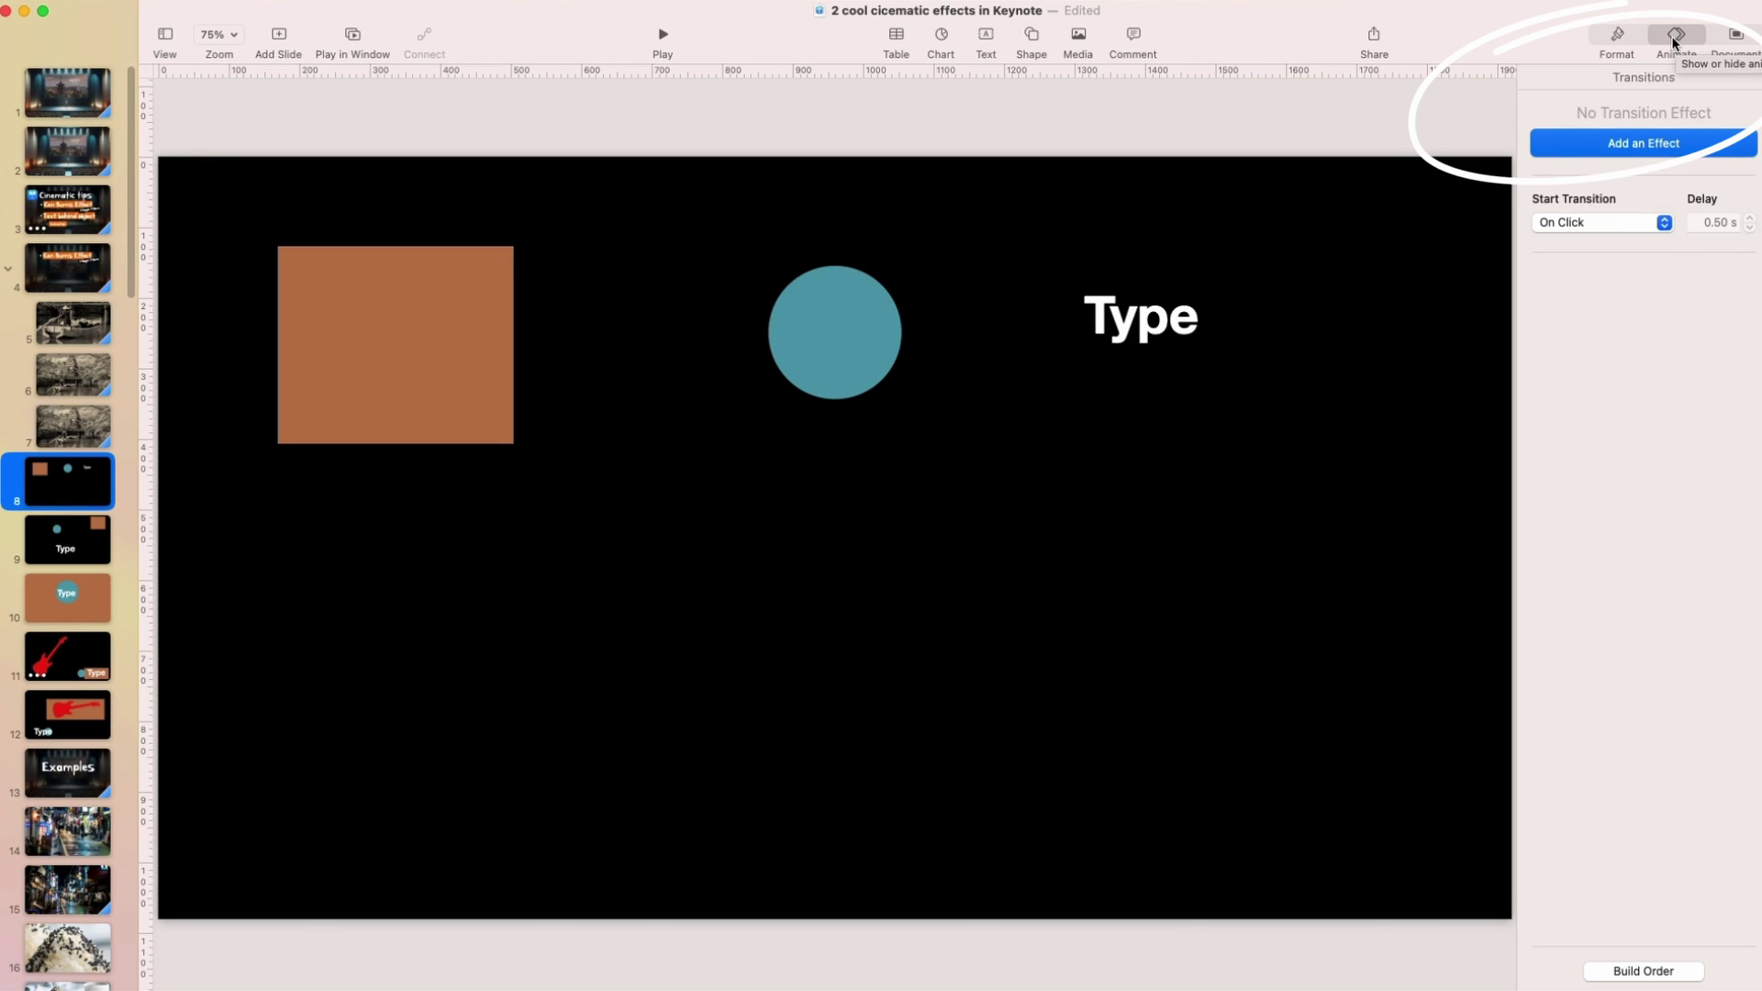
pyautogui.click(1663, 144)
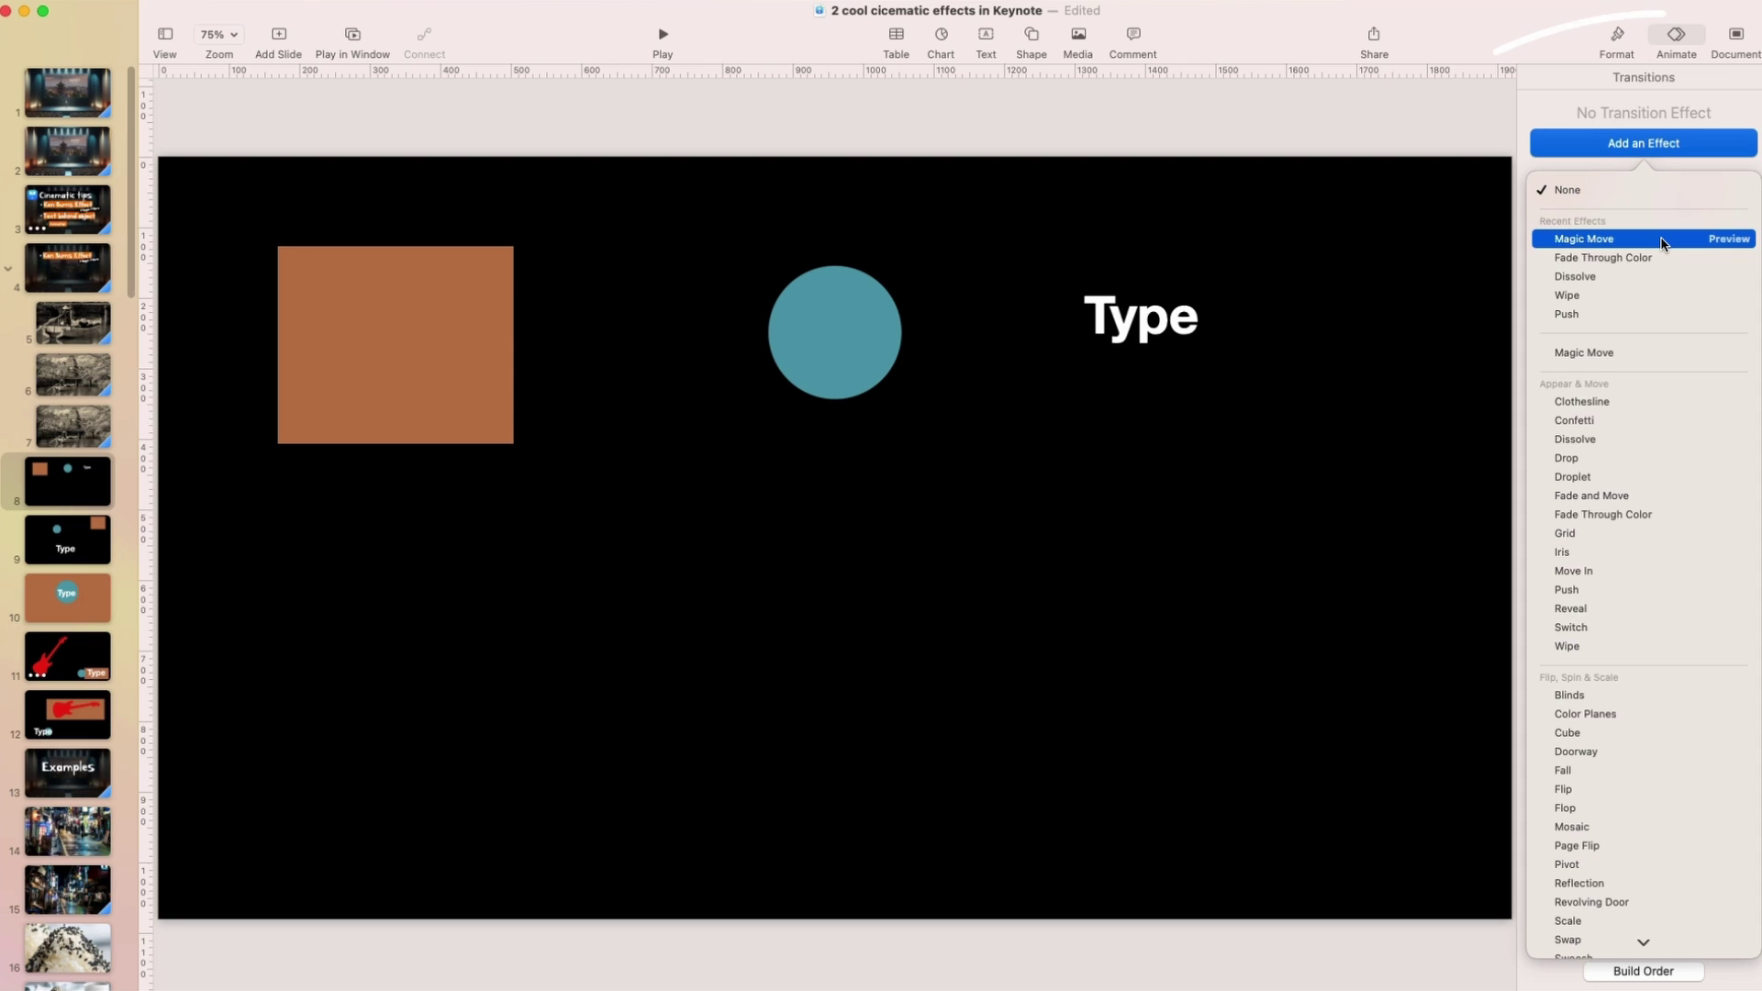
pyautogui.click(735, 566)
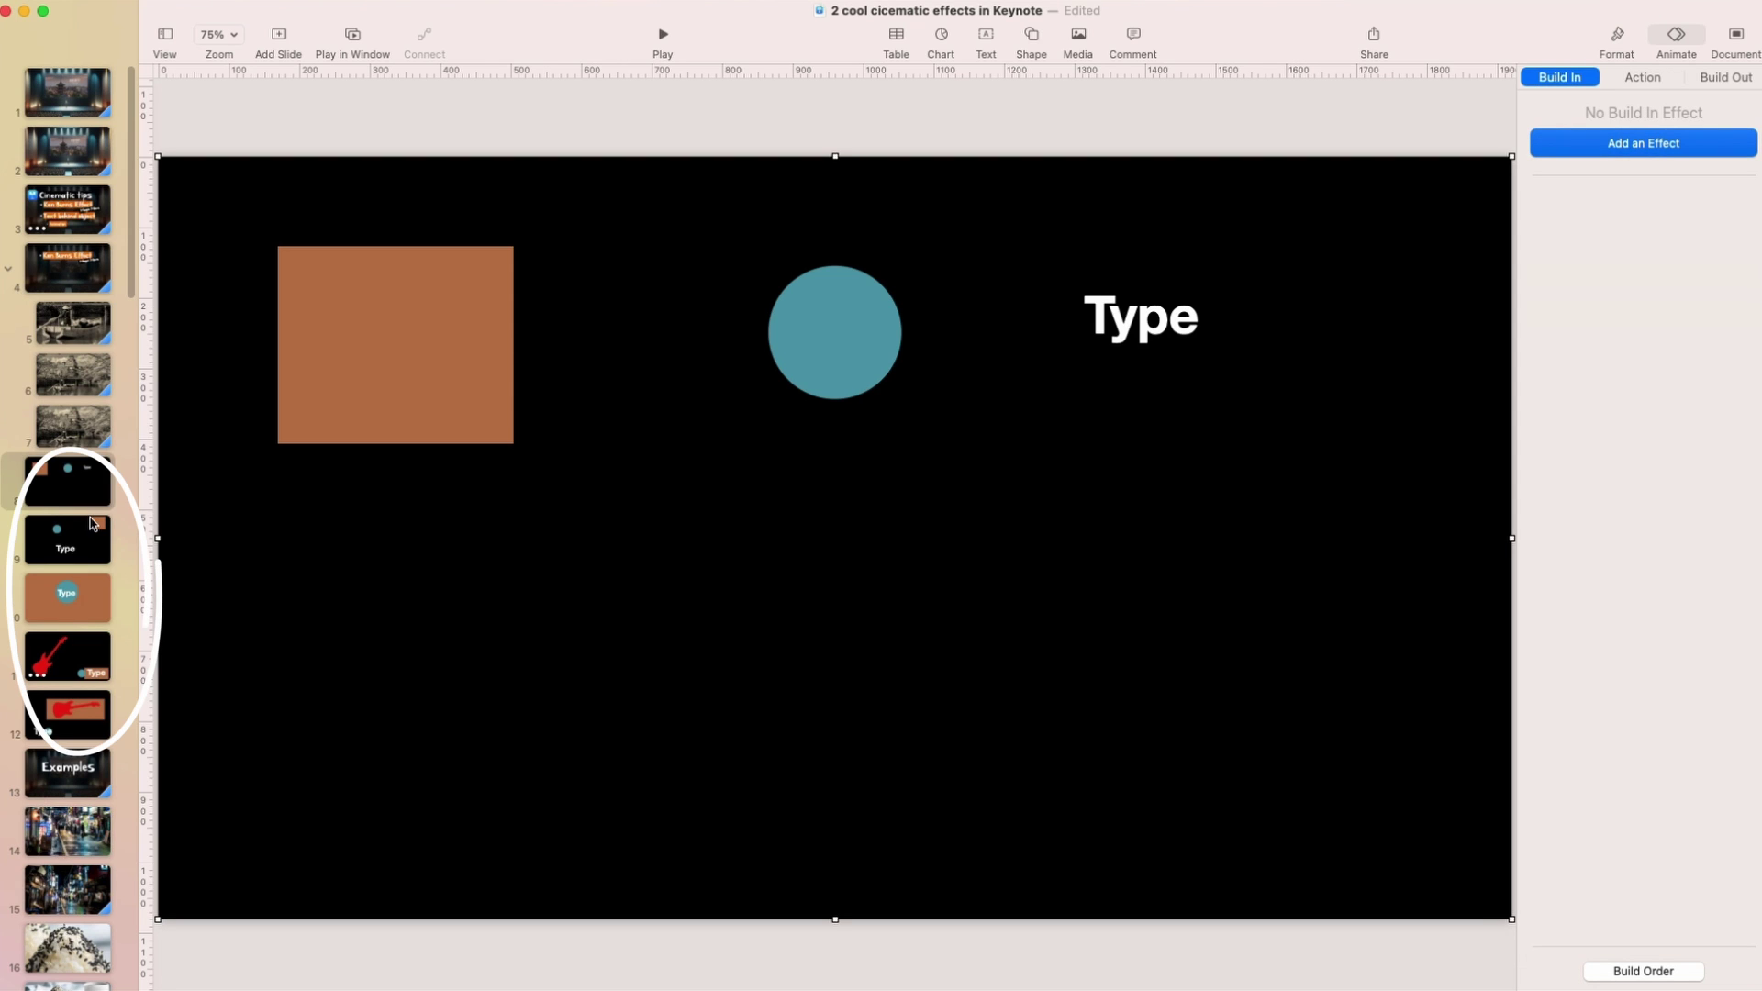
pyautogui.click(67, 495)
pyautogui.click(66, 543)
pyautogui.click(75, 592)
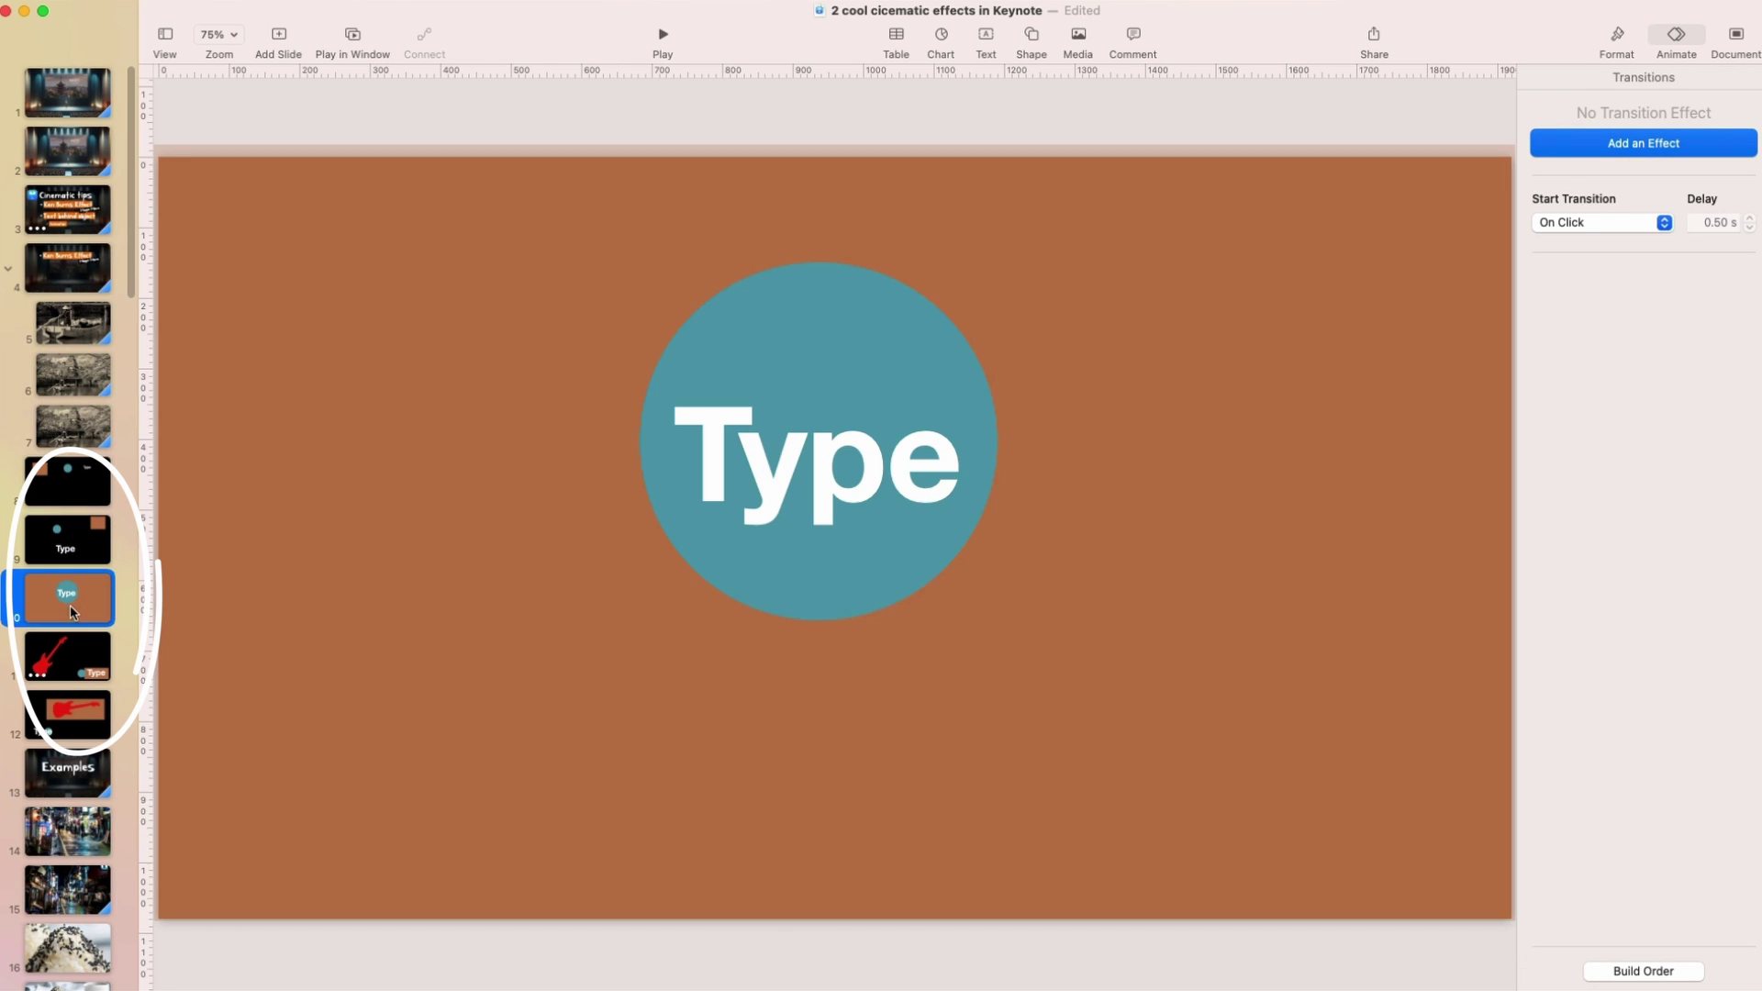
pyautogui.click(82, 725)
pyautogui.click(90, 492)
# On slide 8, reposition the orange square and move the Type text left toward the circle.
pyautogui.moveTo(460, 379); pyautogui.dragTo(466, 330)
pyautogui.click(78, 476)
pyautogui.click(481, 366)
pyautogui.moveTo(783, 365); pyautogui.dragTo(682, 346)
pyautogui.moveTo(1149, 325); pyautogui.dragTo(1085, 317)
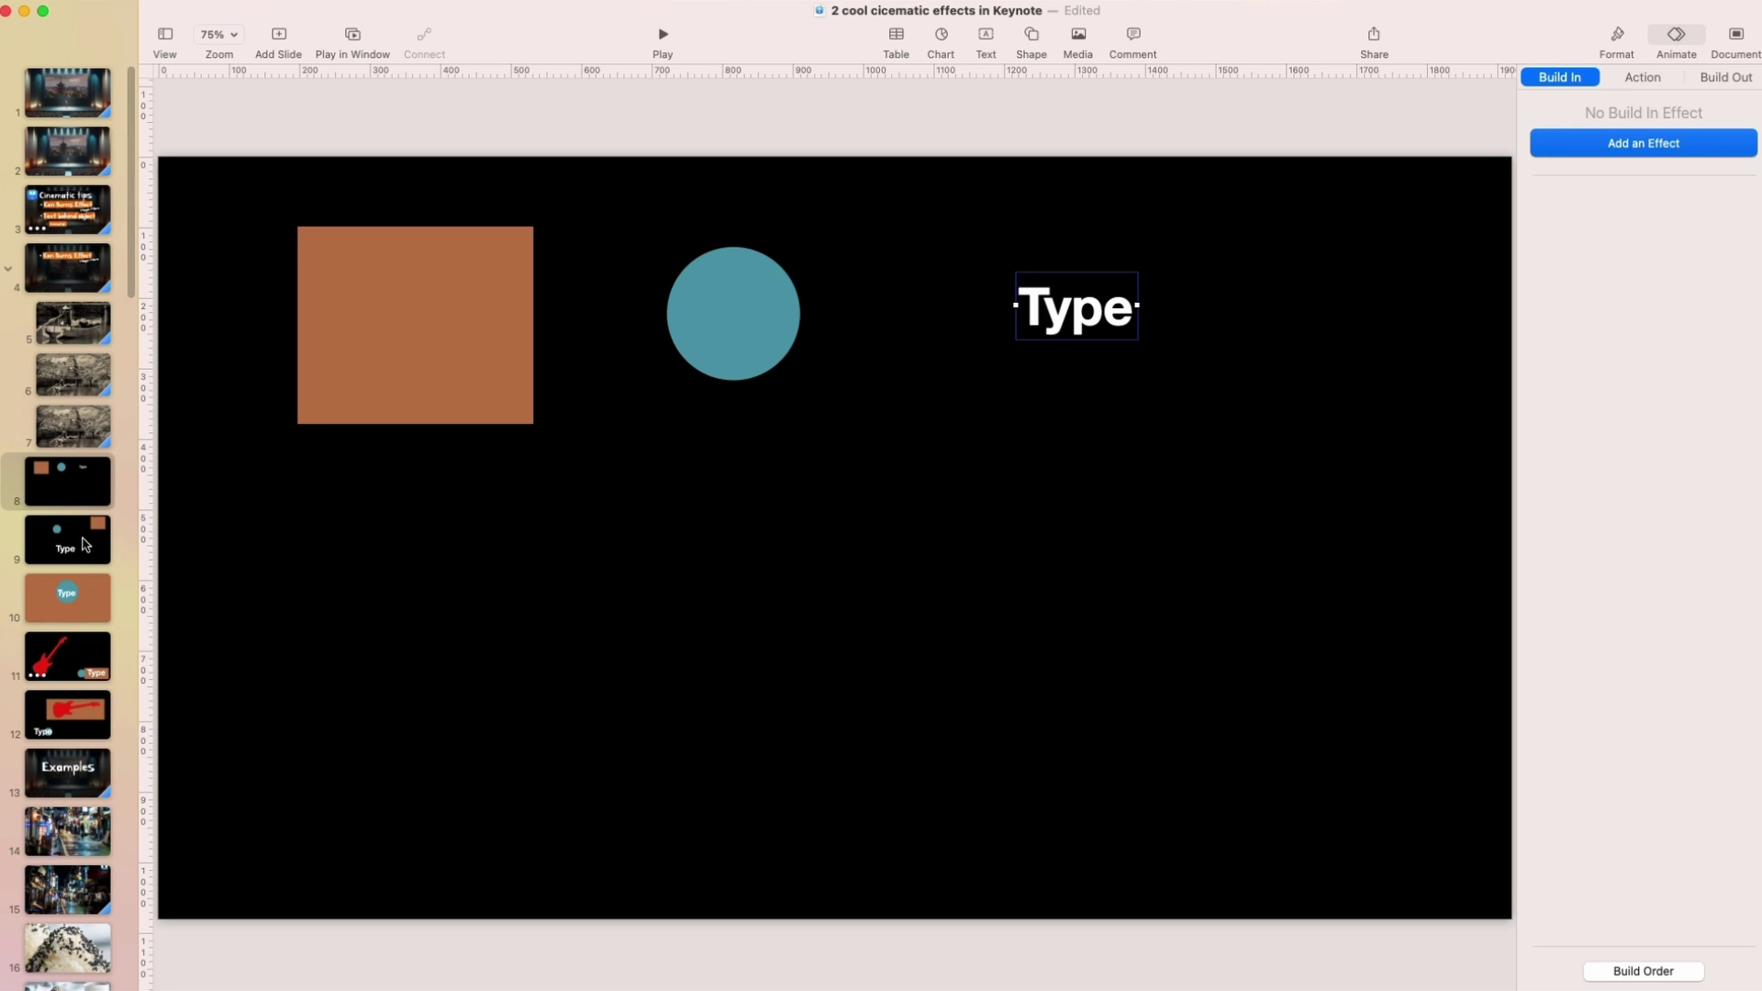
# Reposition the Type text on slide 9, then review slides 10–12 and settle on slide 11.
pyautogui.click(83, 544)
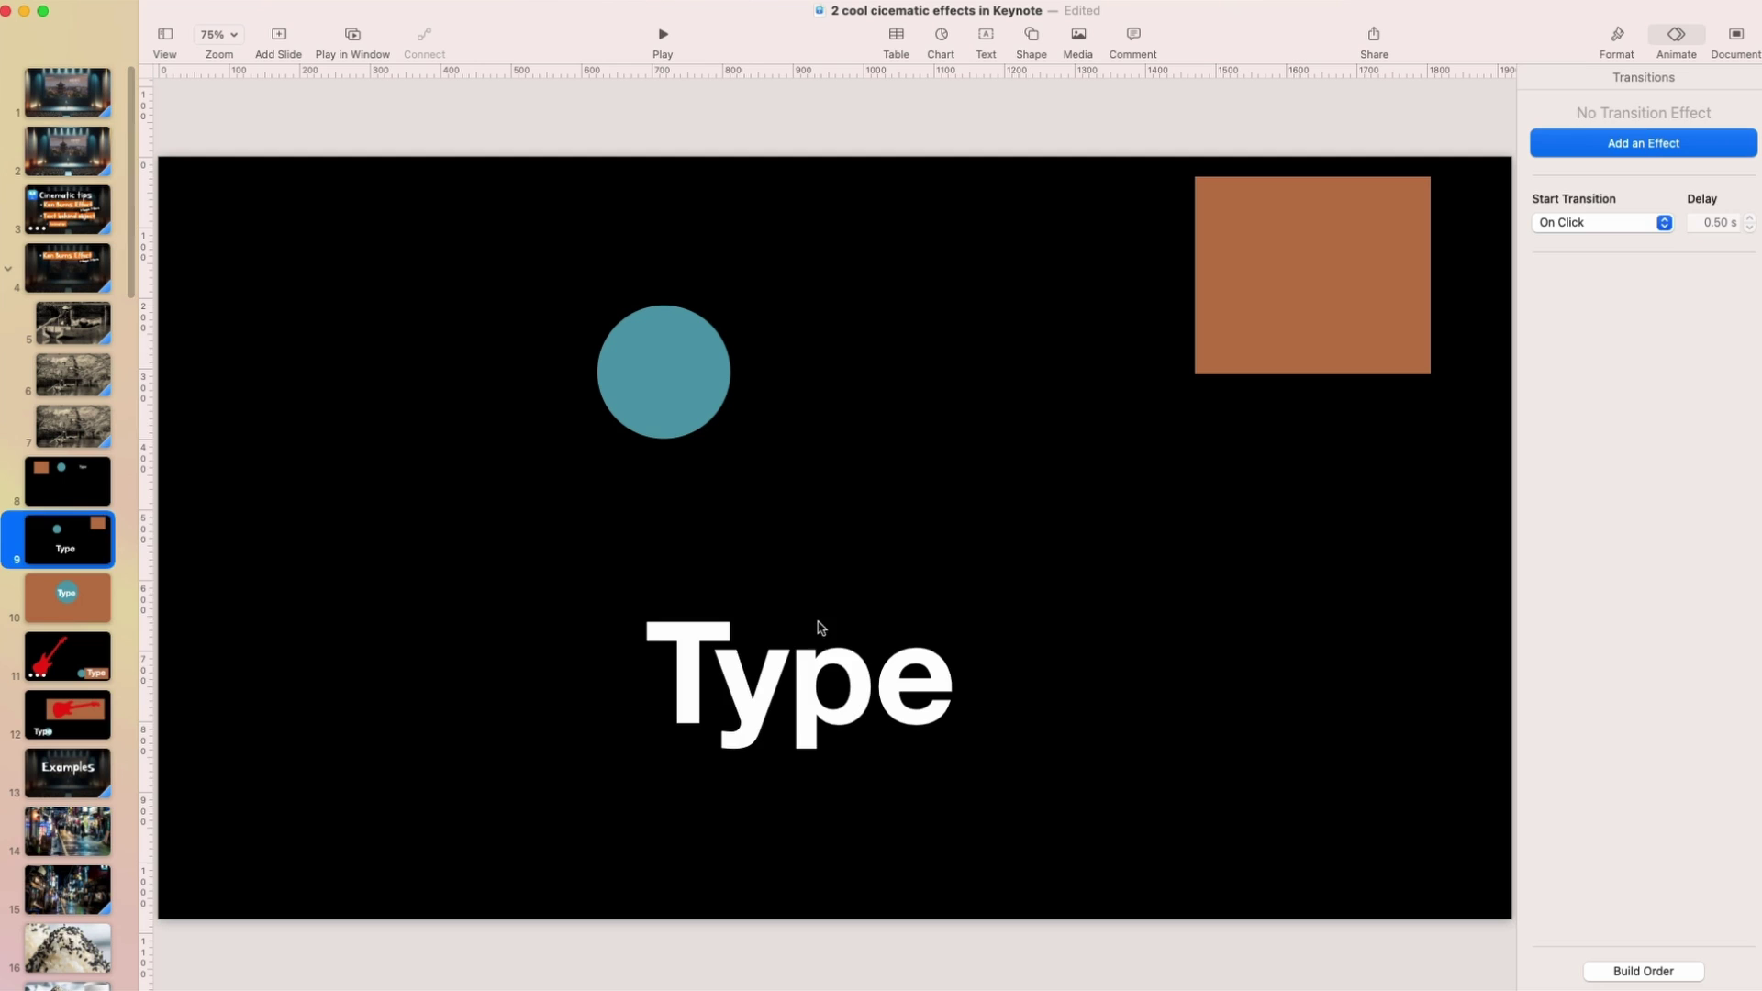
pyautogui.moveTo(818, 629); pyautogui.dragTo(863, 550)
pyautogui.click(87, 606)
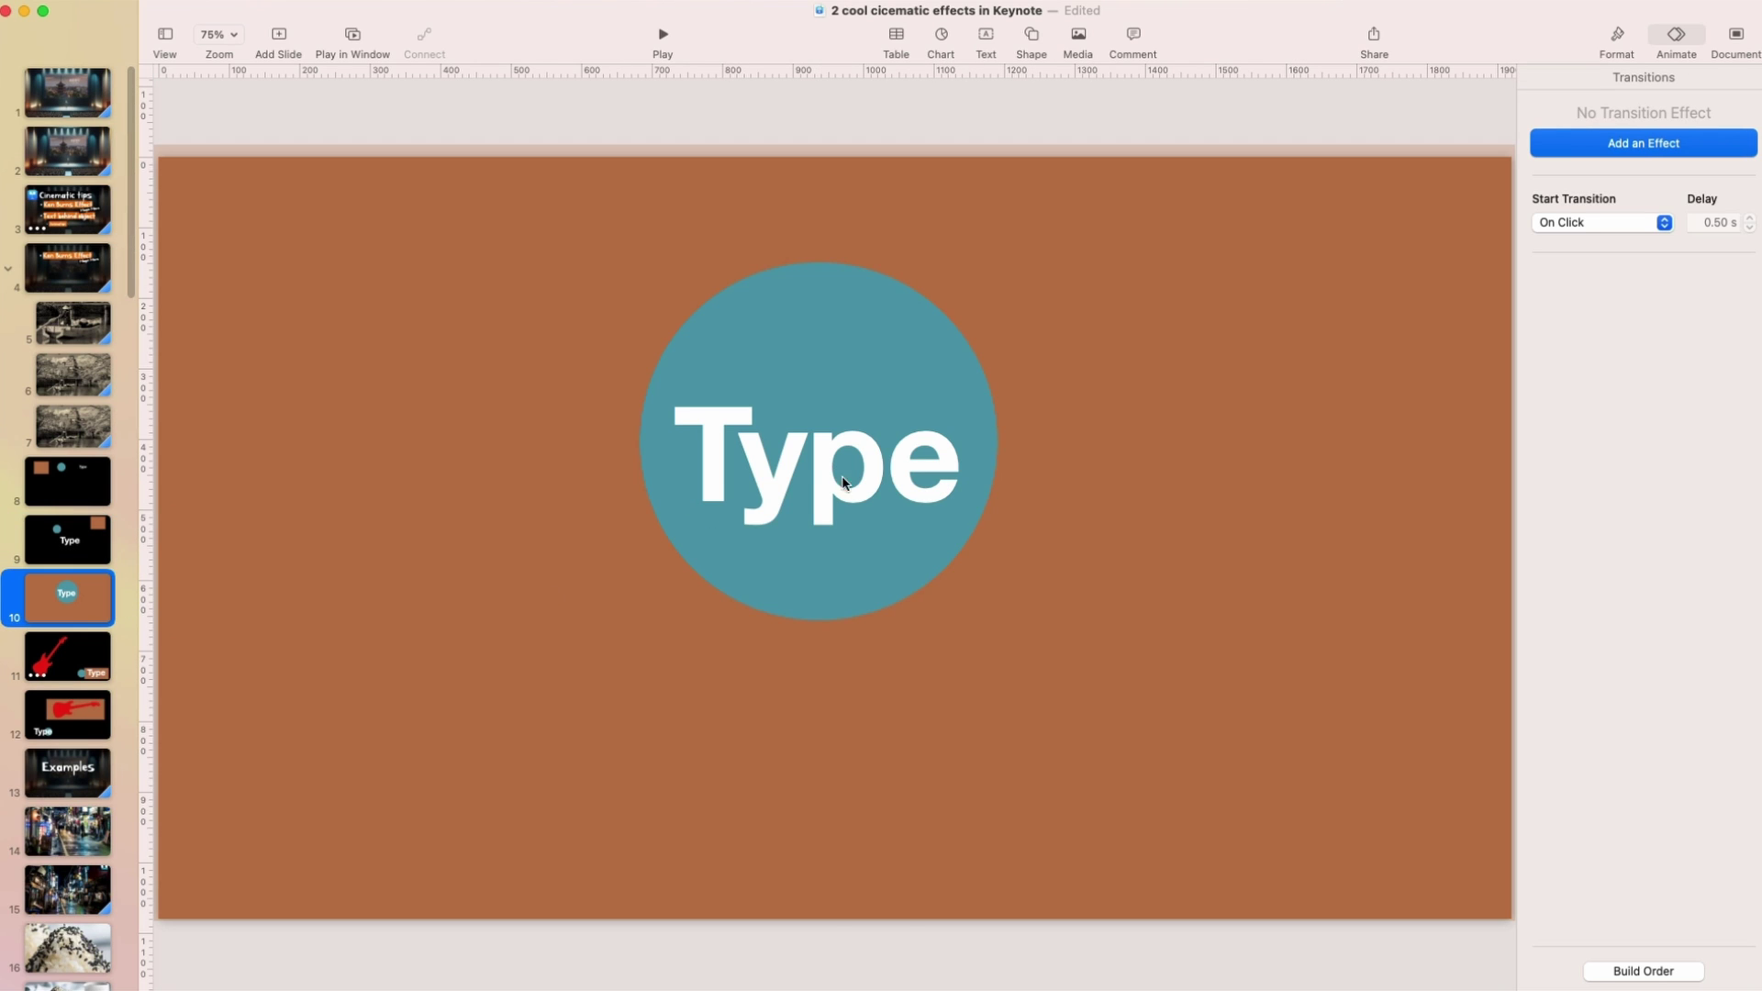
pyautogui.click(74, 666)
pyautogui.click(79, 714)
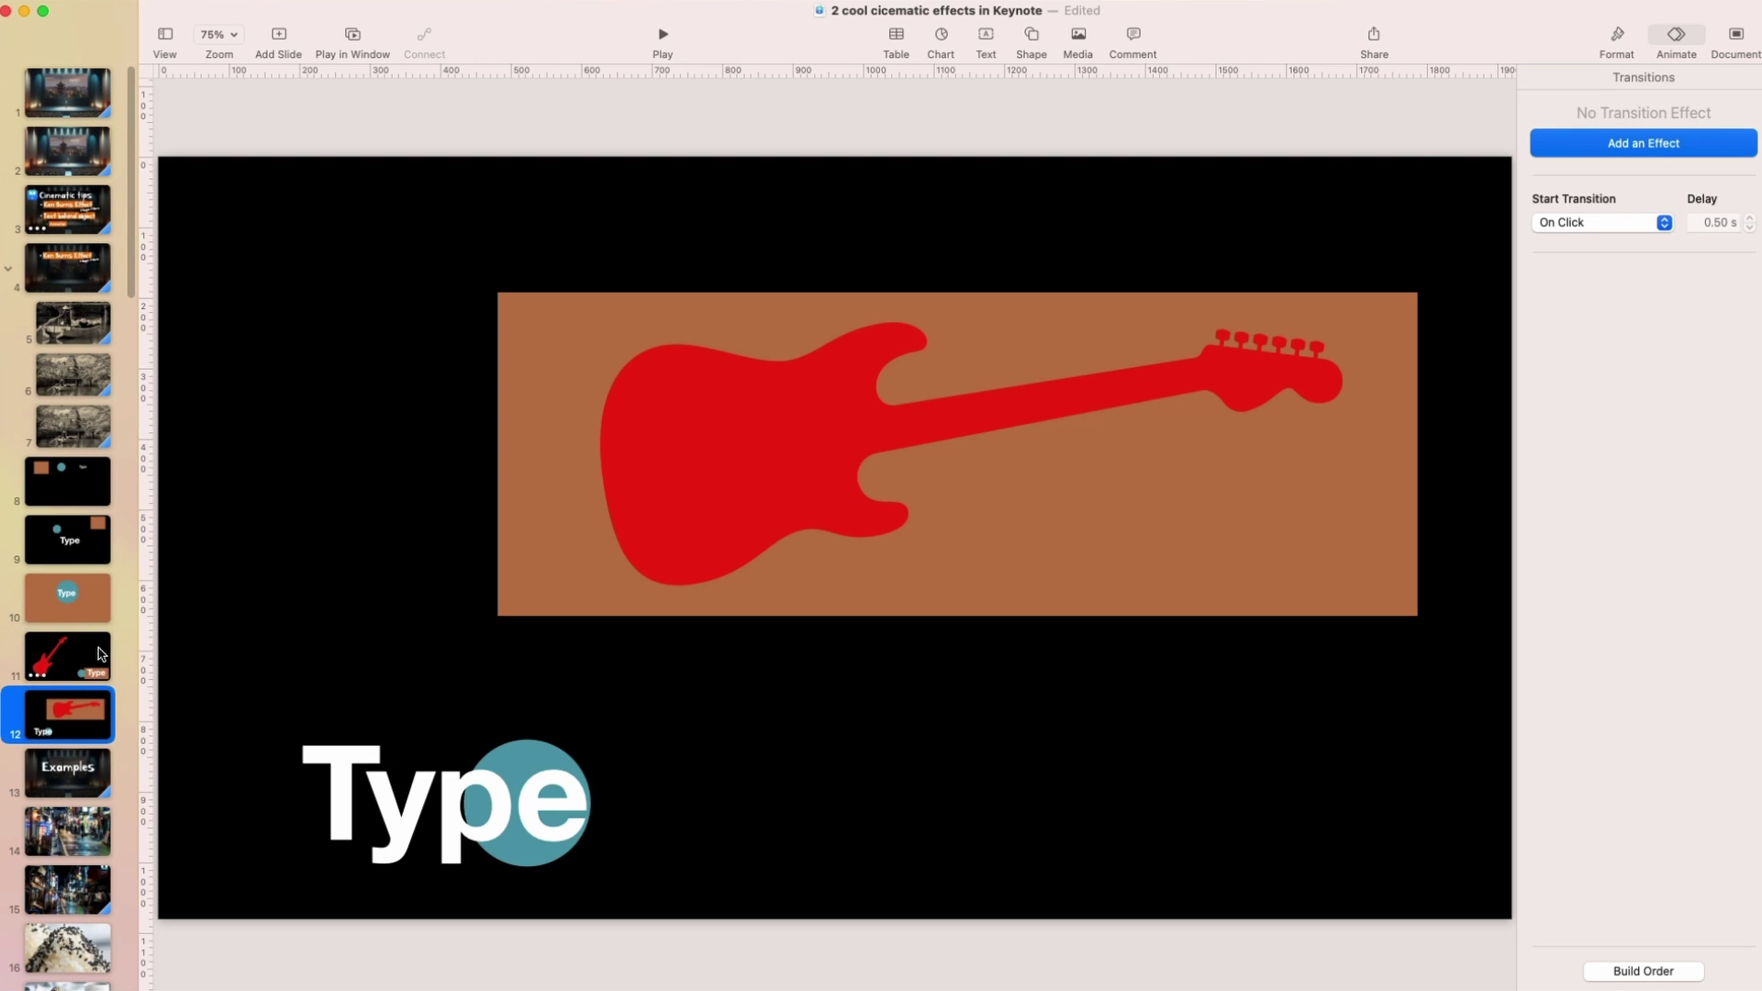
pyautogui.click(657, 515)
pyautogui.click(82, 650)
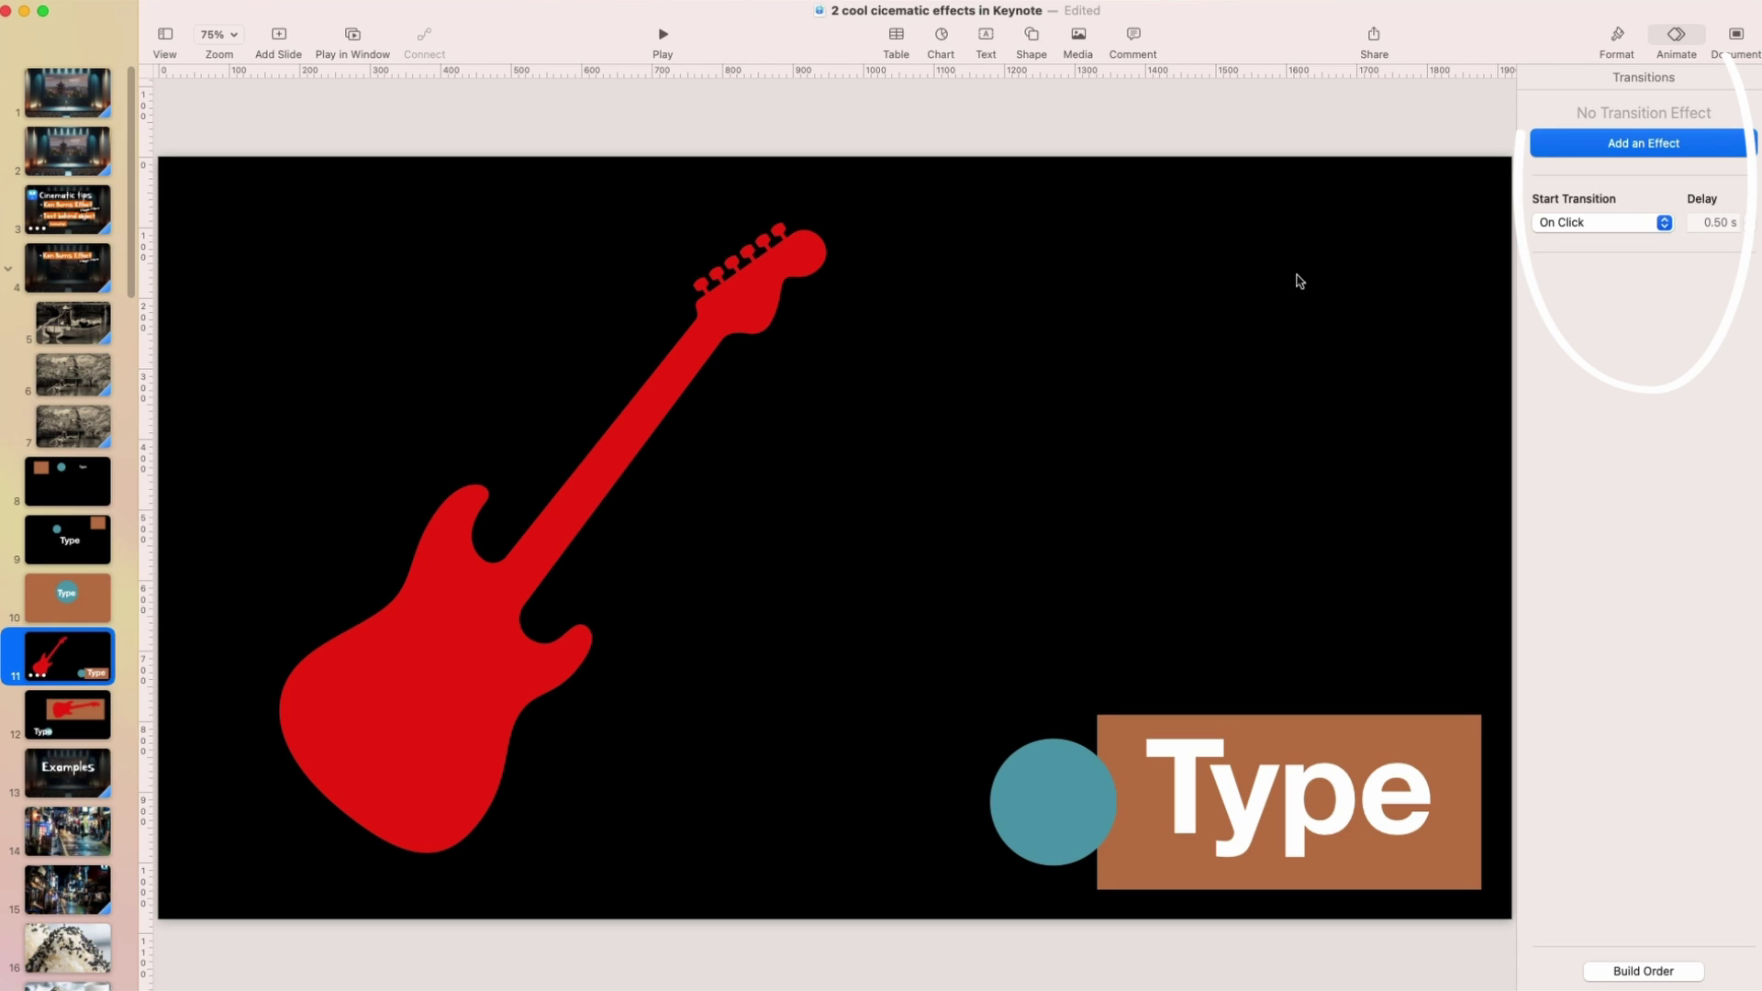
# Inspect the guitar's Flame build-in on slide 11, then go back to slide 8.
pyautogui.click(437, 645)
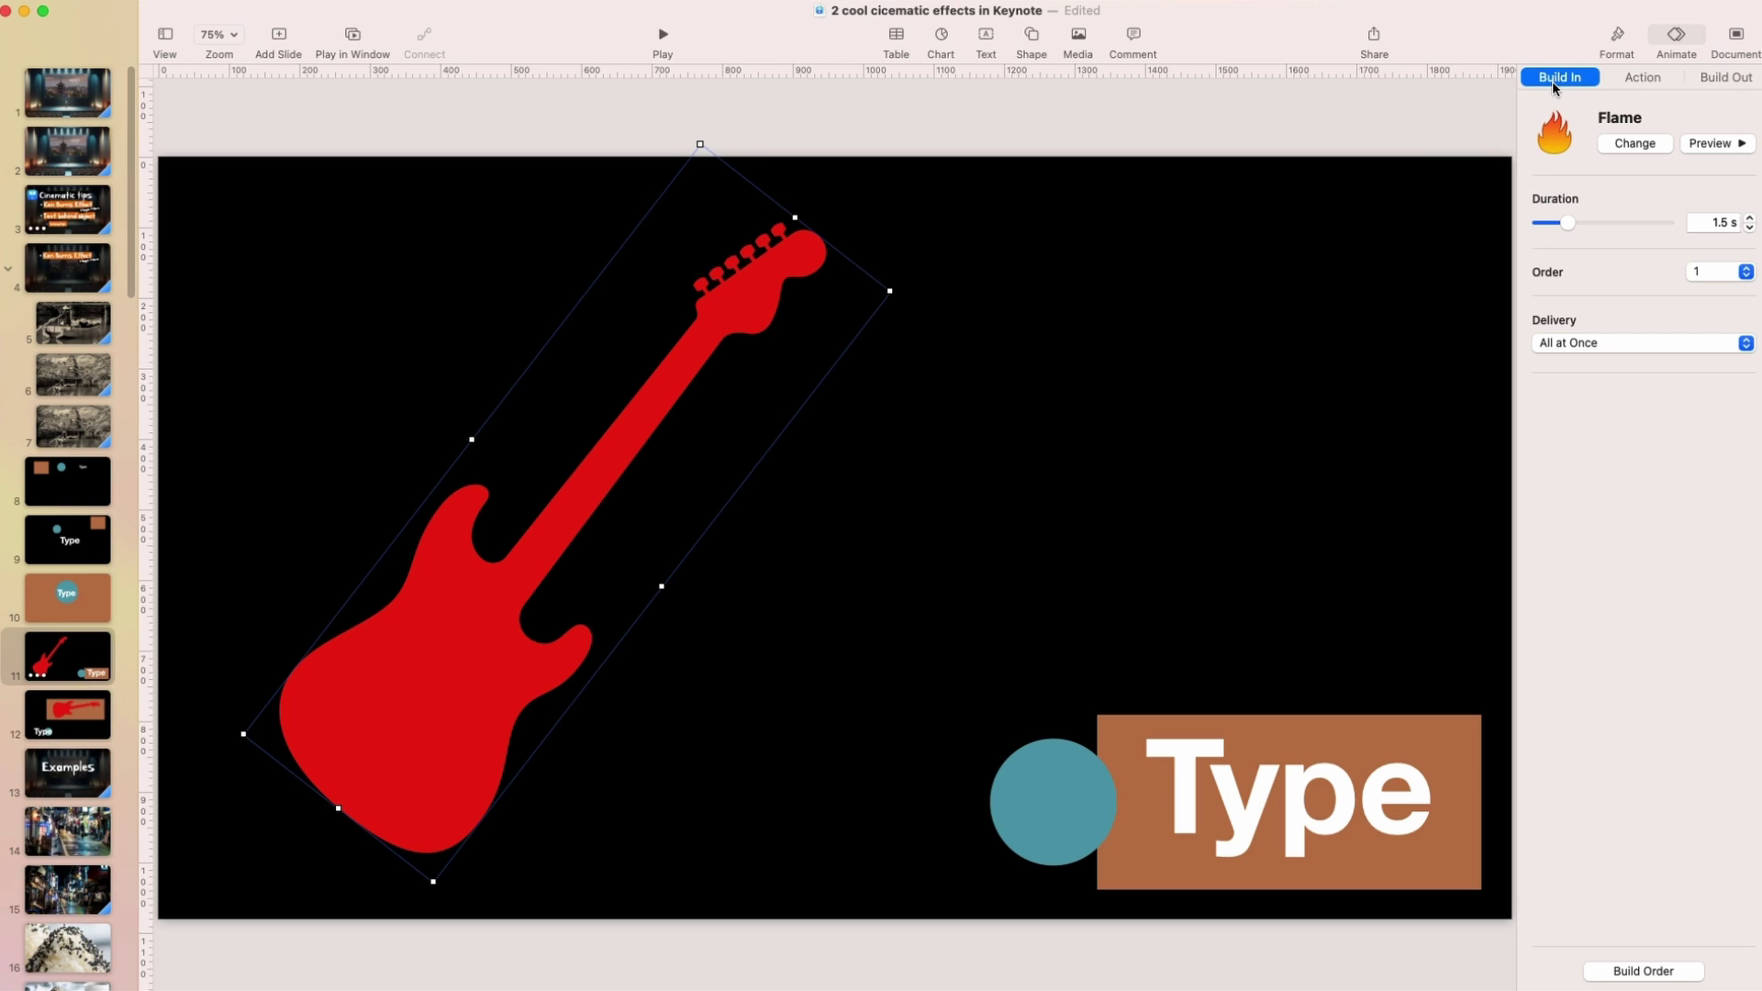
pyautogui.click(84, 491)
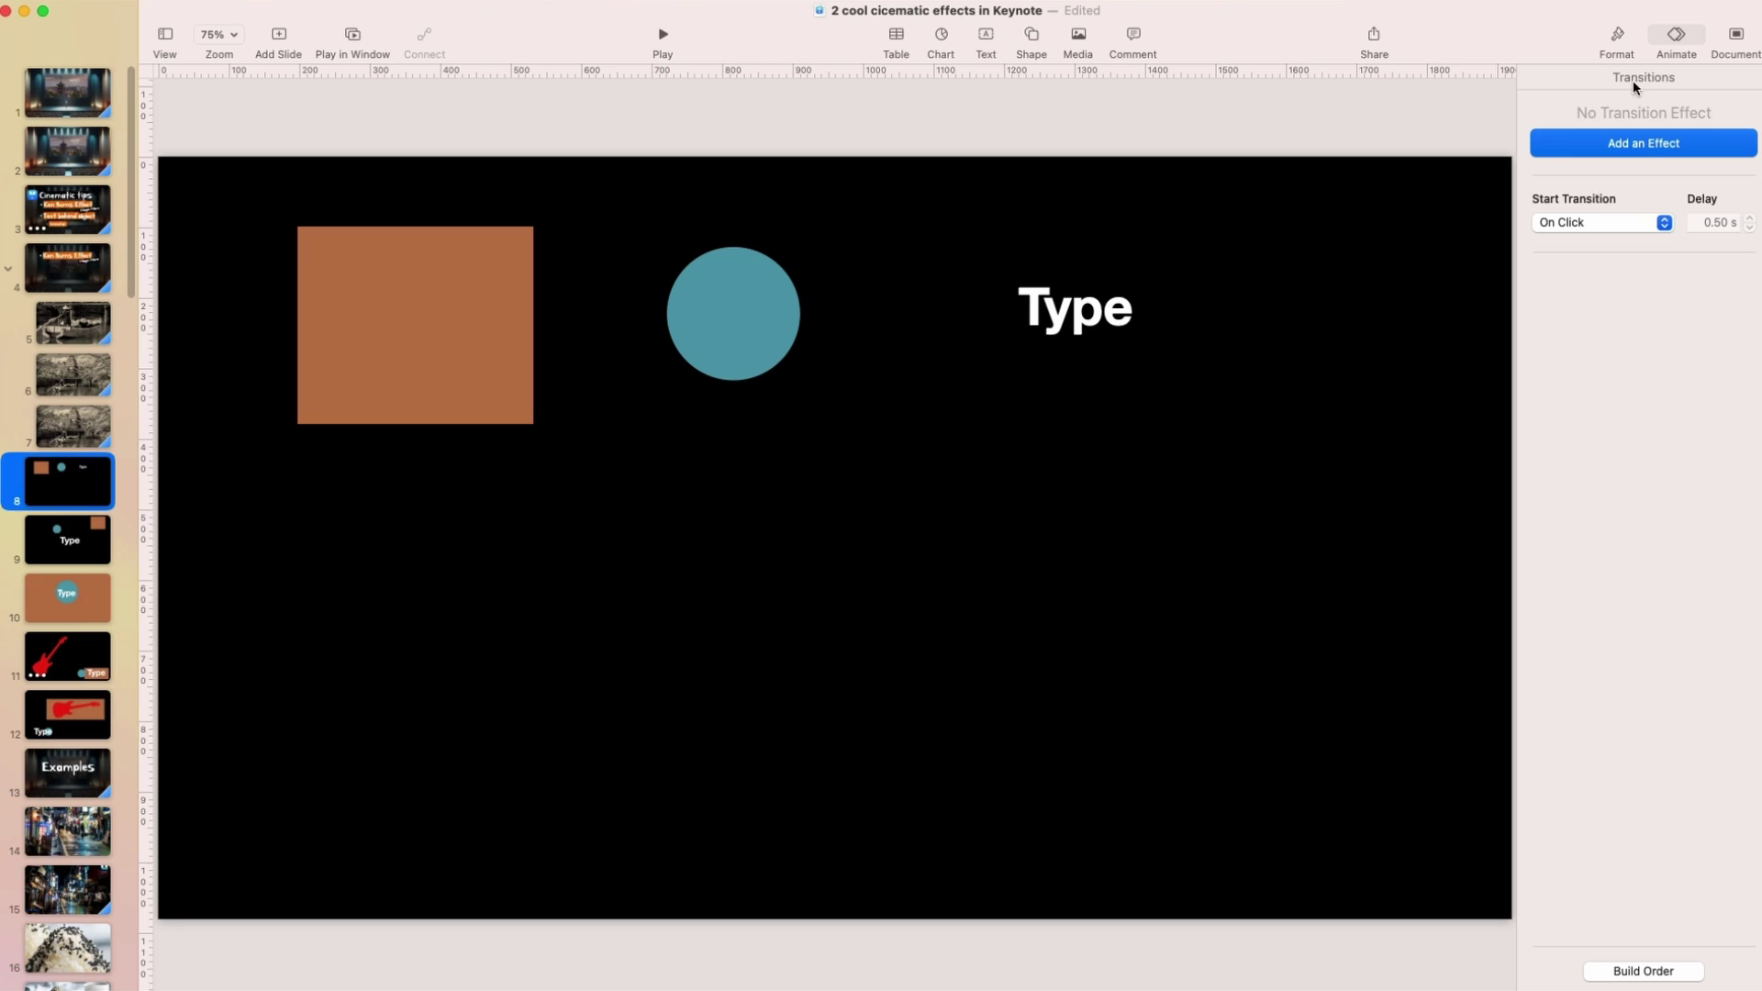
pyautogui.click(596, 605)
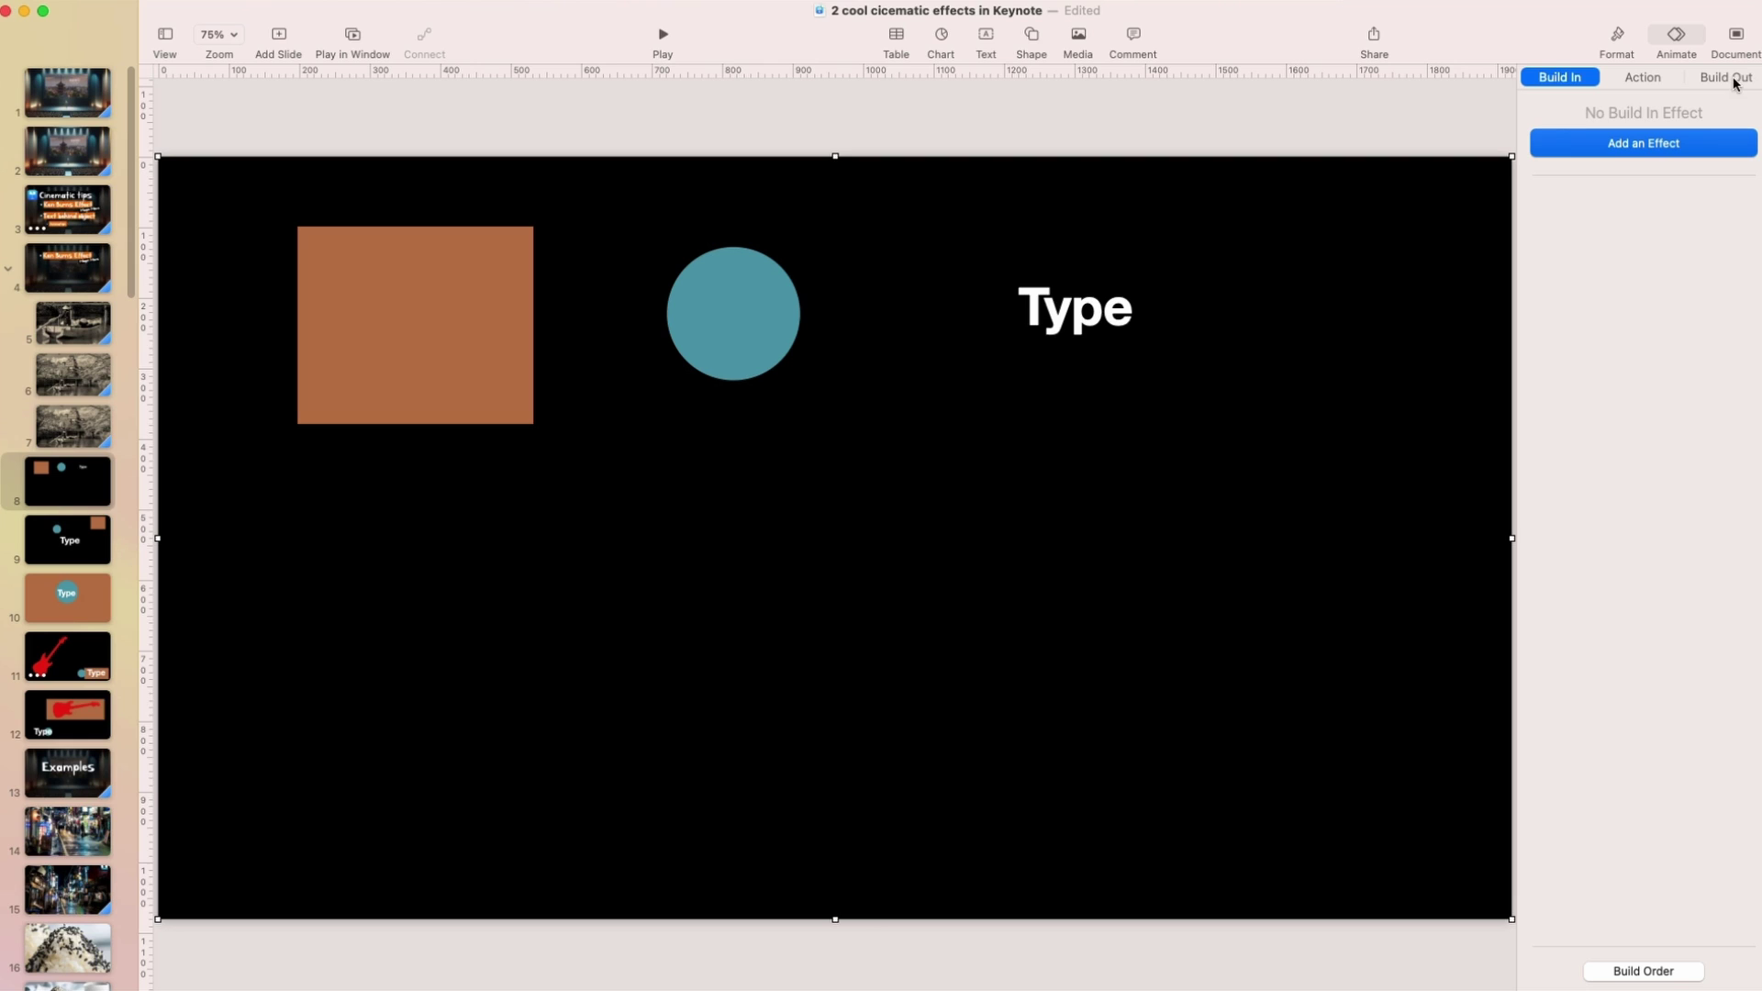
# Nudge the brown square on slide 8 slightly left and down.
pyautogui.click(79, 489)
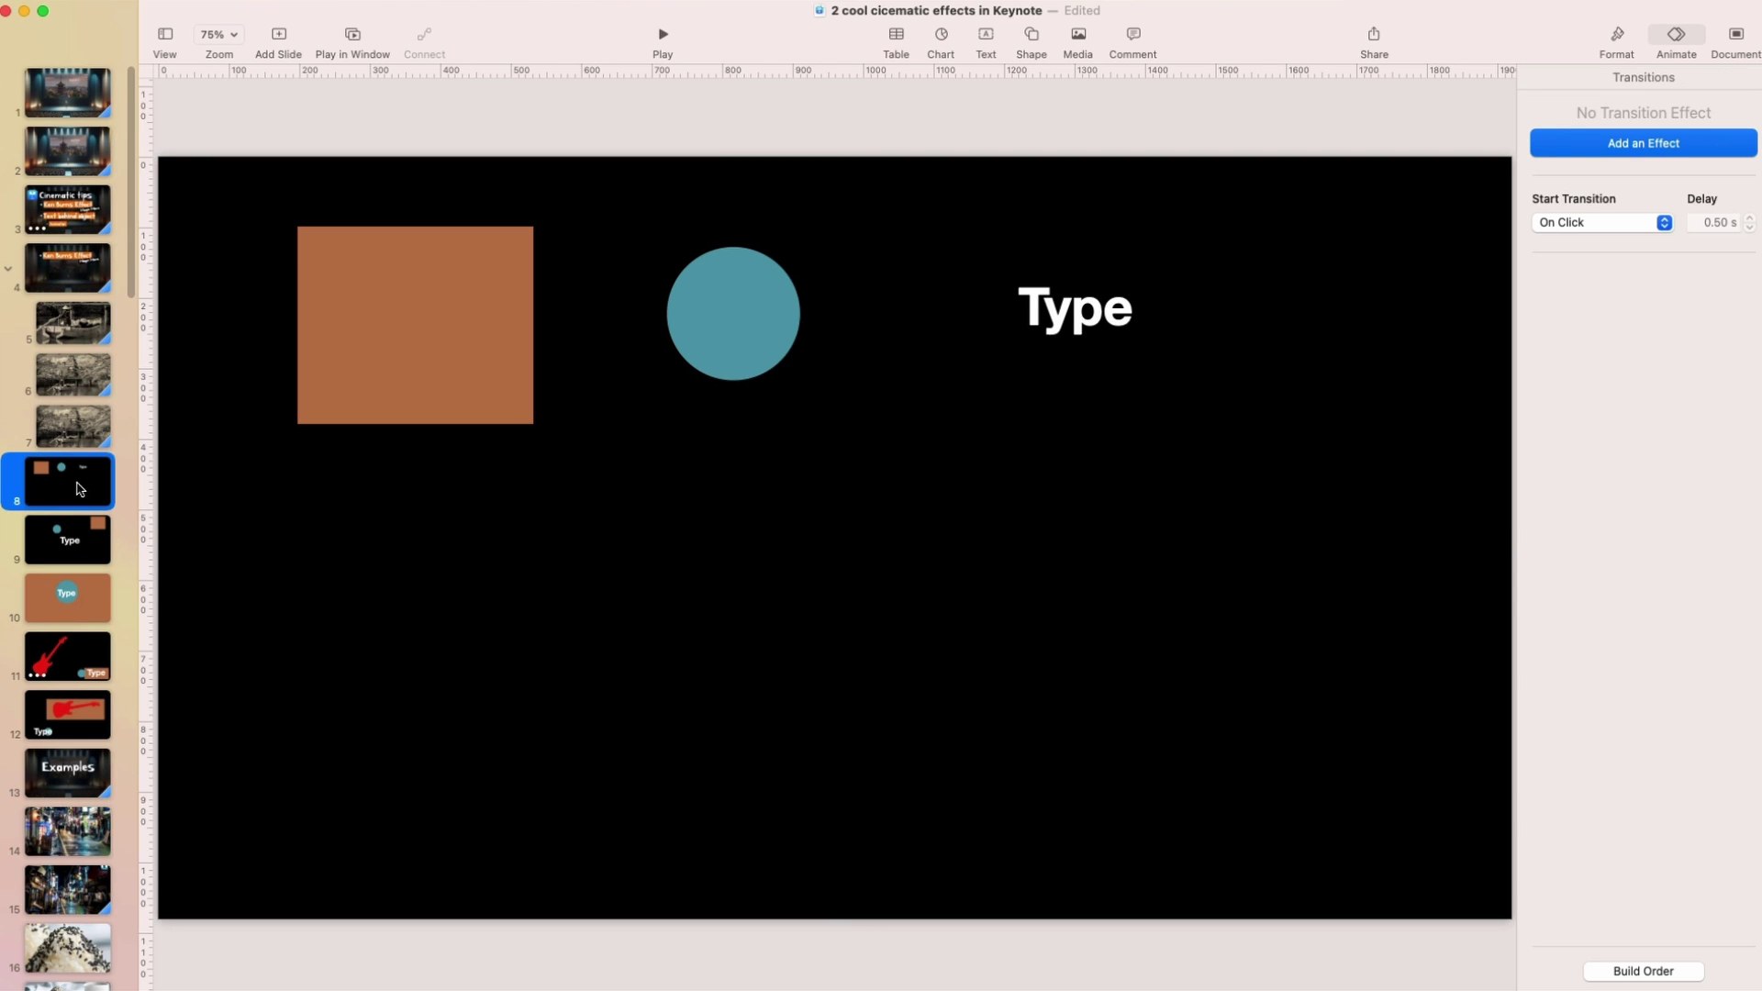
pyautogui.click(382, 392)
pyautogui.moveTo(382, 393); pyautogui.dragTo(353, 408)
pyautogui.click(87, 484)
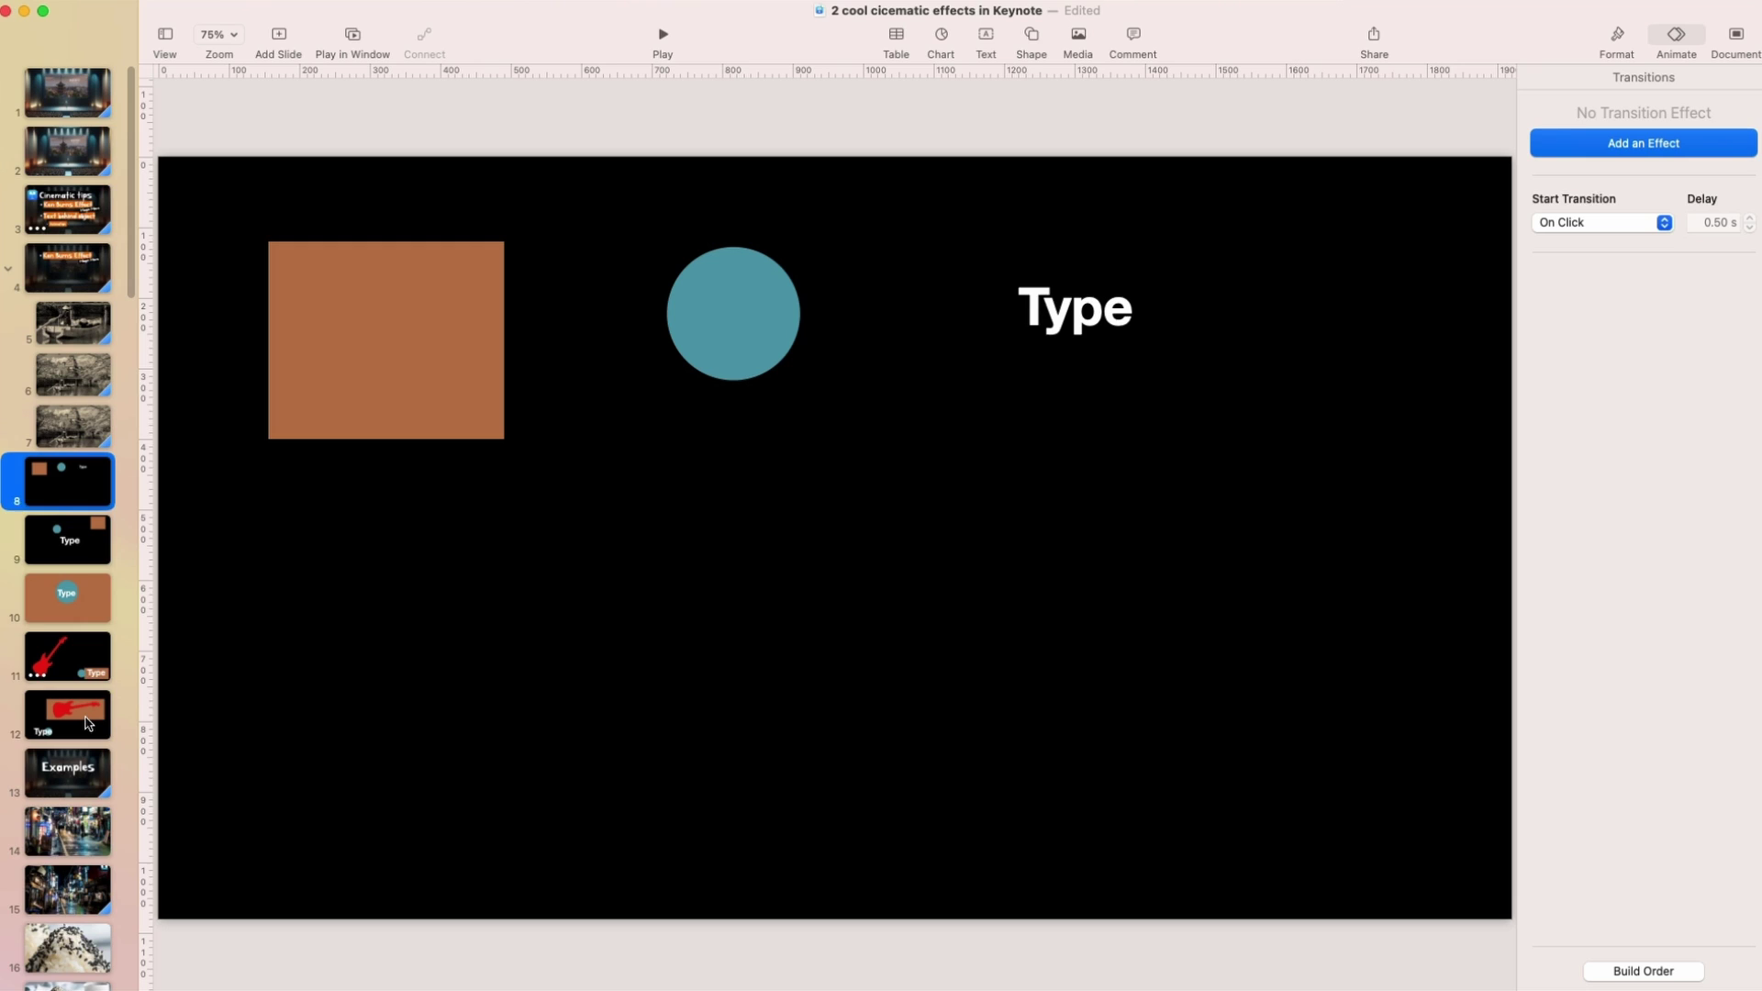
# Apply Magic Move to slides 8 through 12 together.
pyautogui.keyDown('shift'); pyautogui.click(87, 723); pyautogui.keyUp('shift')
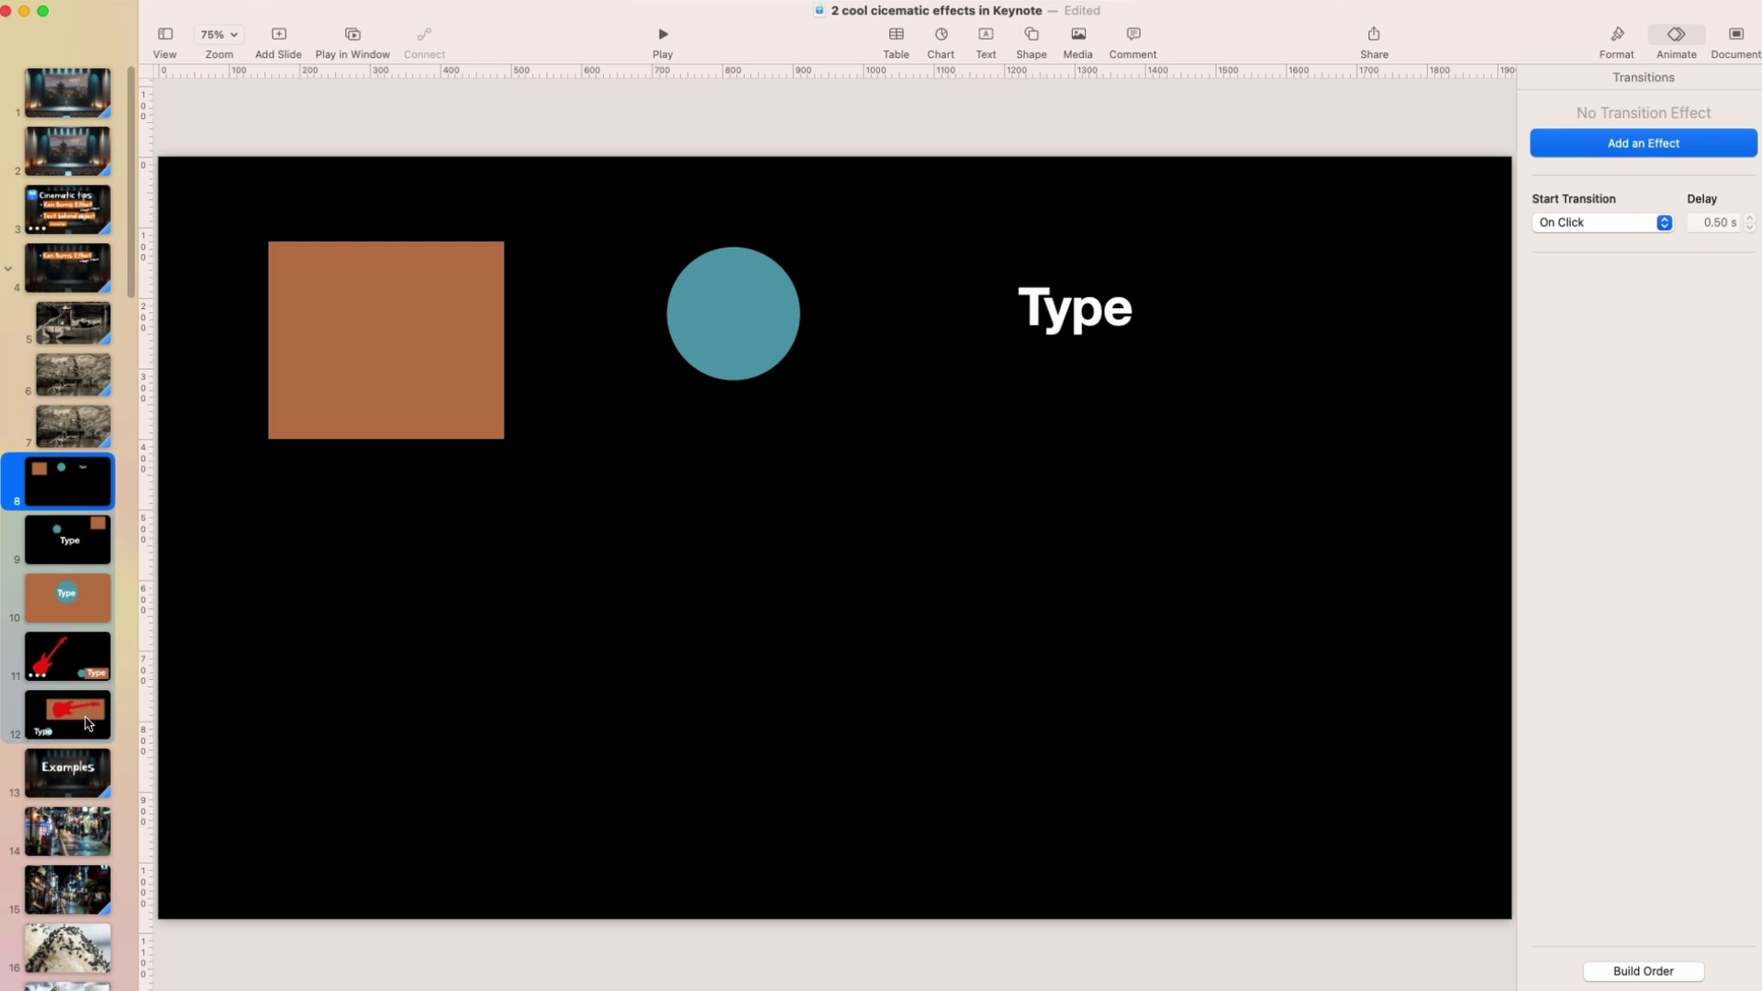
pyautogui.click(1638, 144)
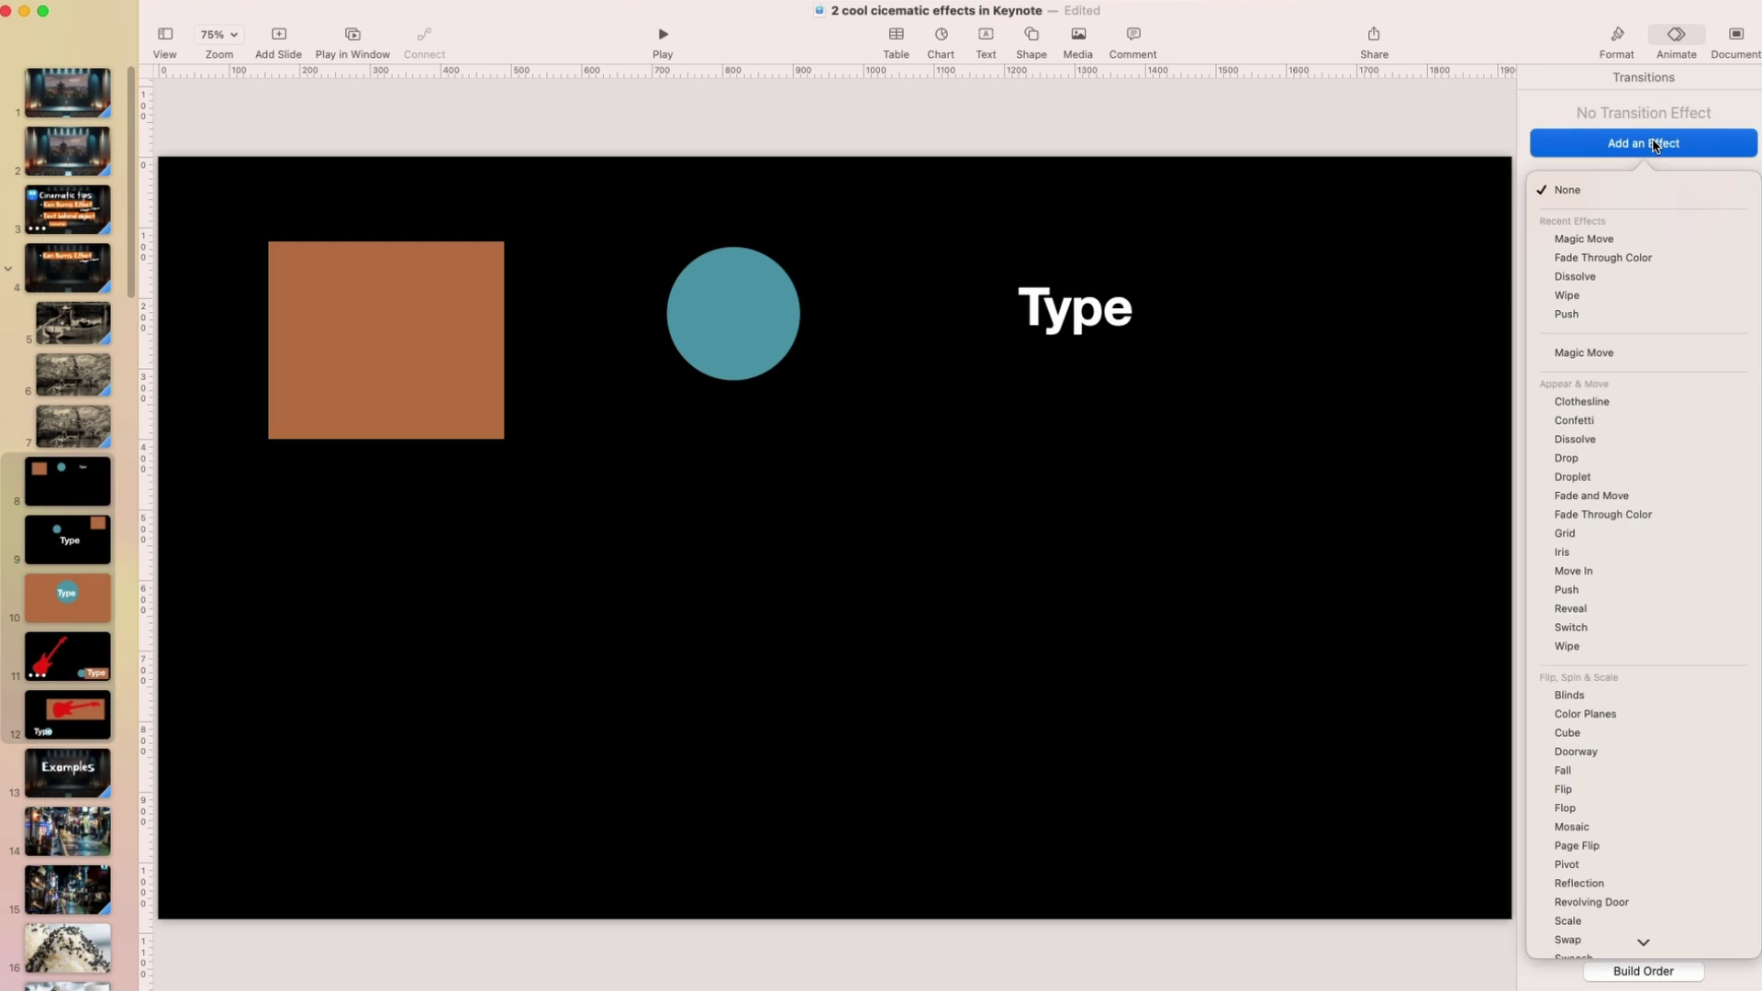
pyautogui.click(1637, 240)
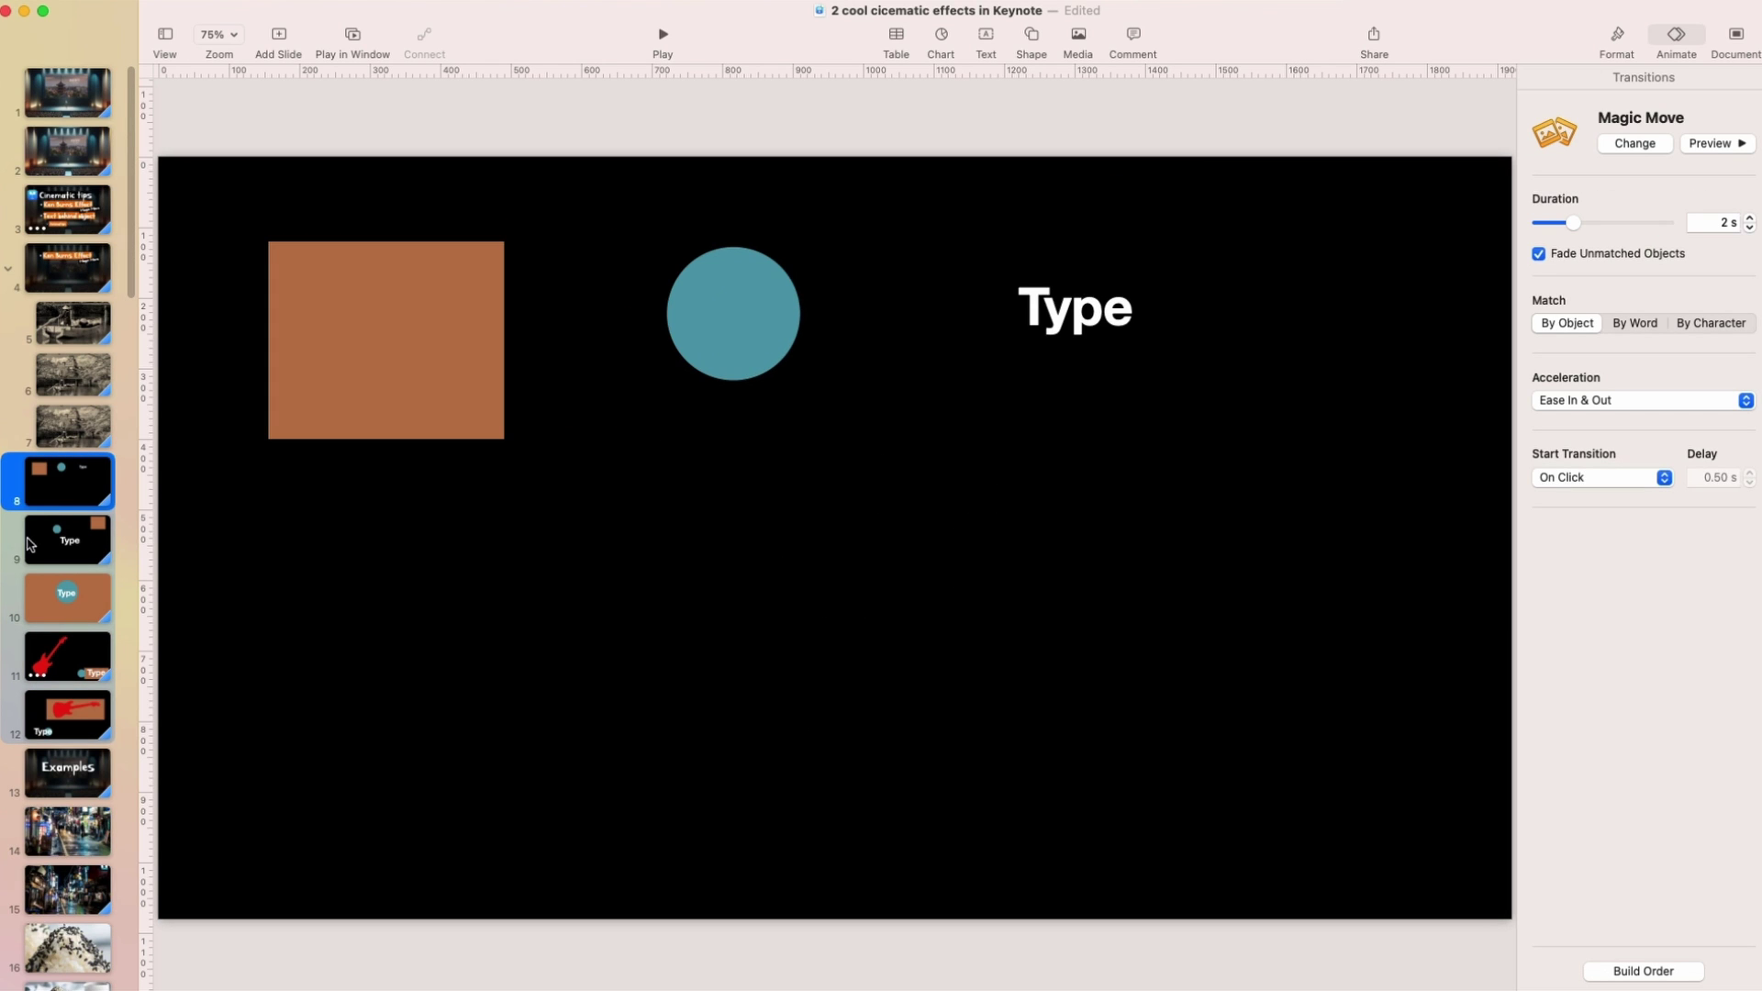
pyautogui.click(85, 502)
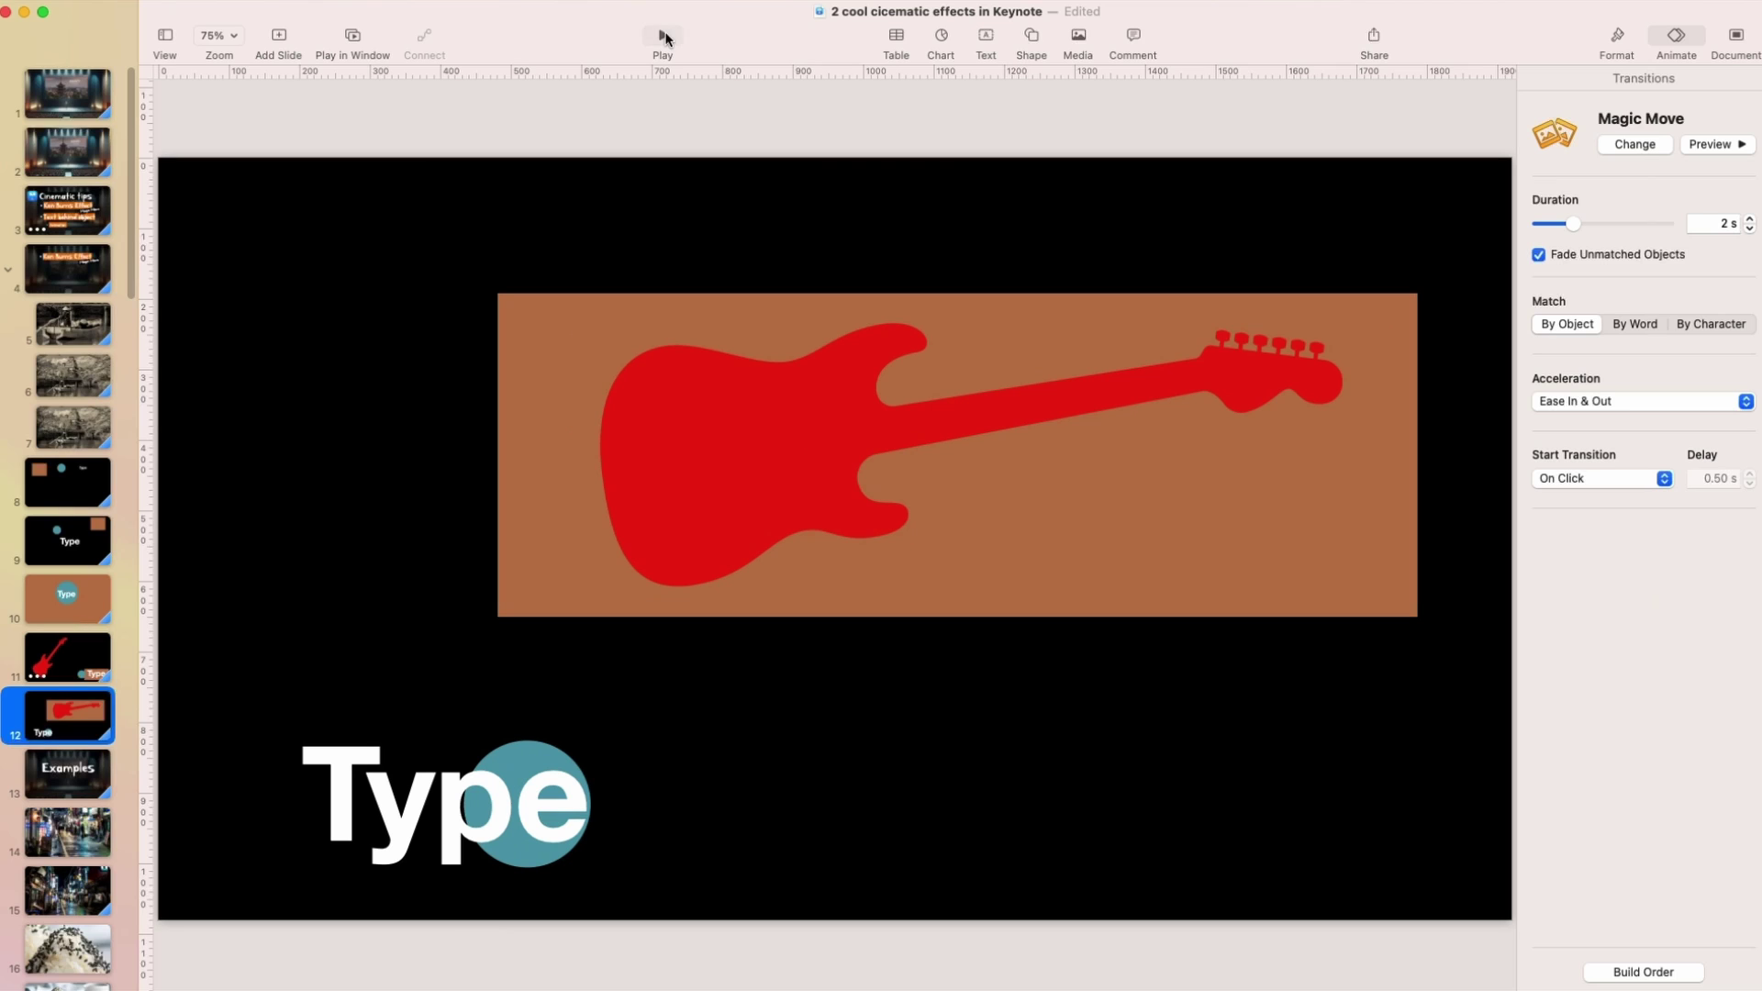
# Browse the example slides (sesame rice, onigiri, rice bowl, nutrition facts), ending on the night street slide 14.
pyautogui.click(86, 774)
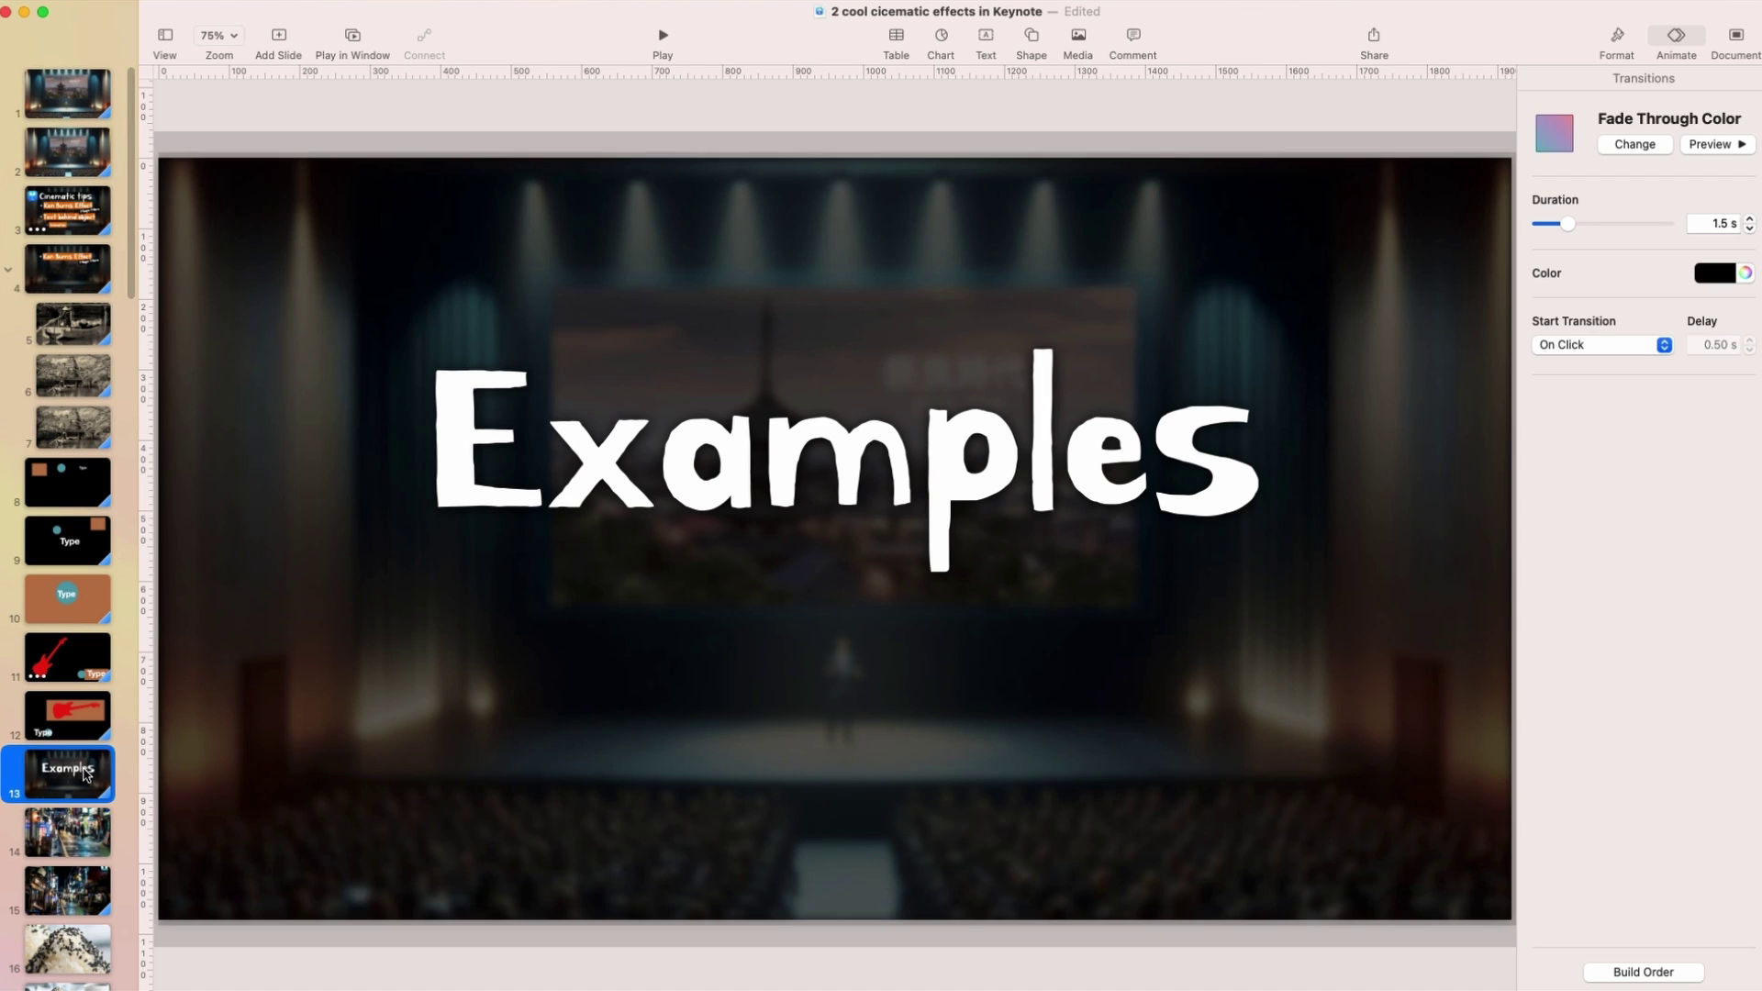
pyautogui.click(89, 831)
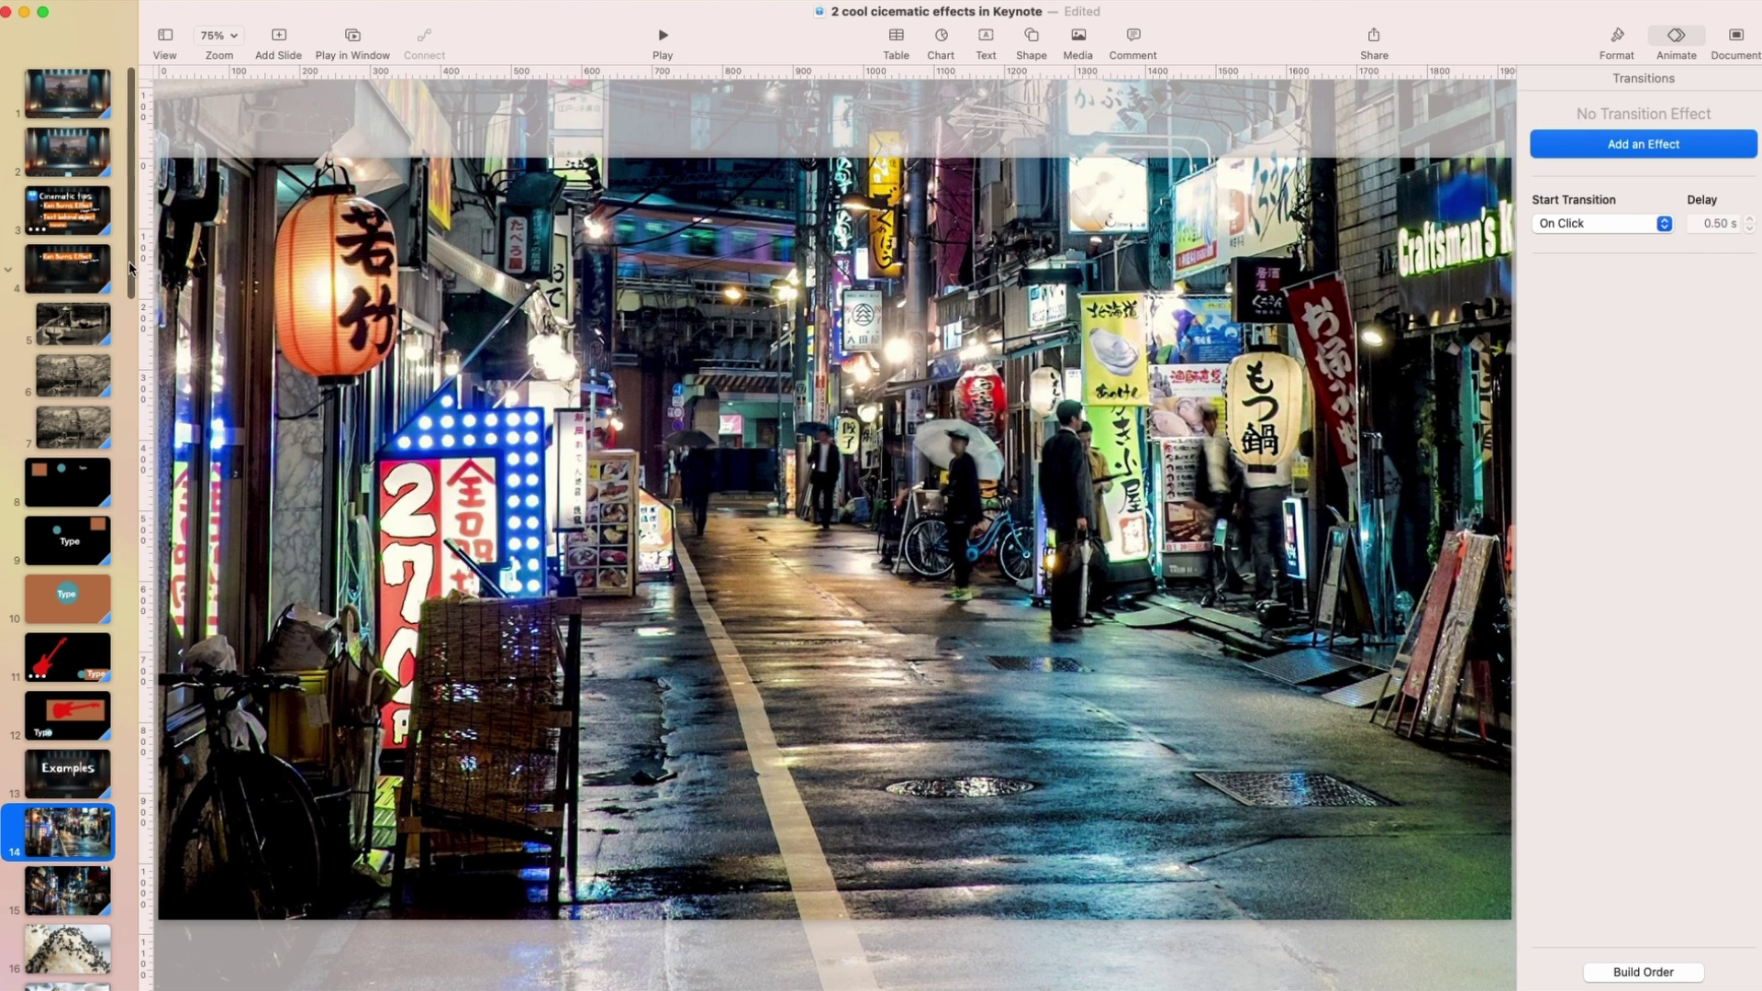
pyautogui.moveTo(133, 275); pyautogui.dragTo(131, 385)
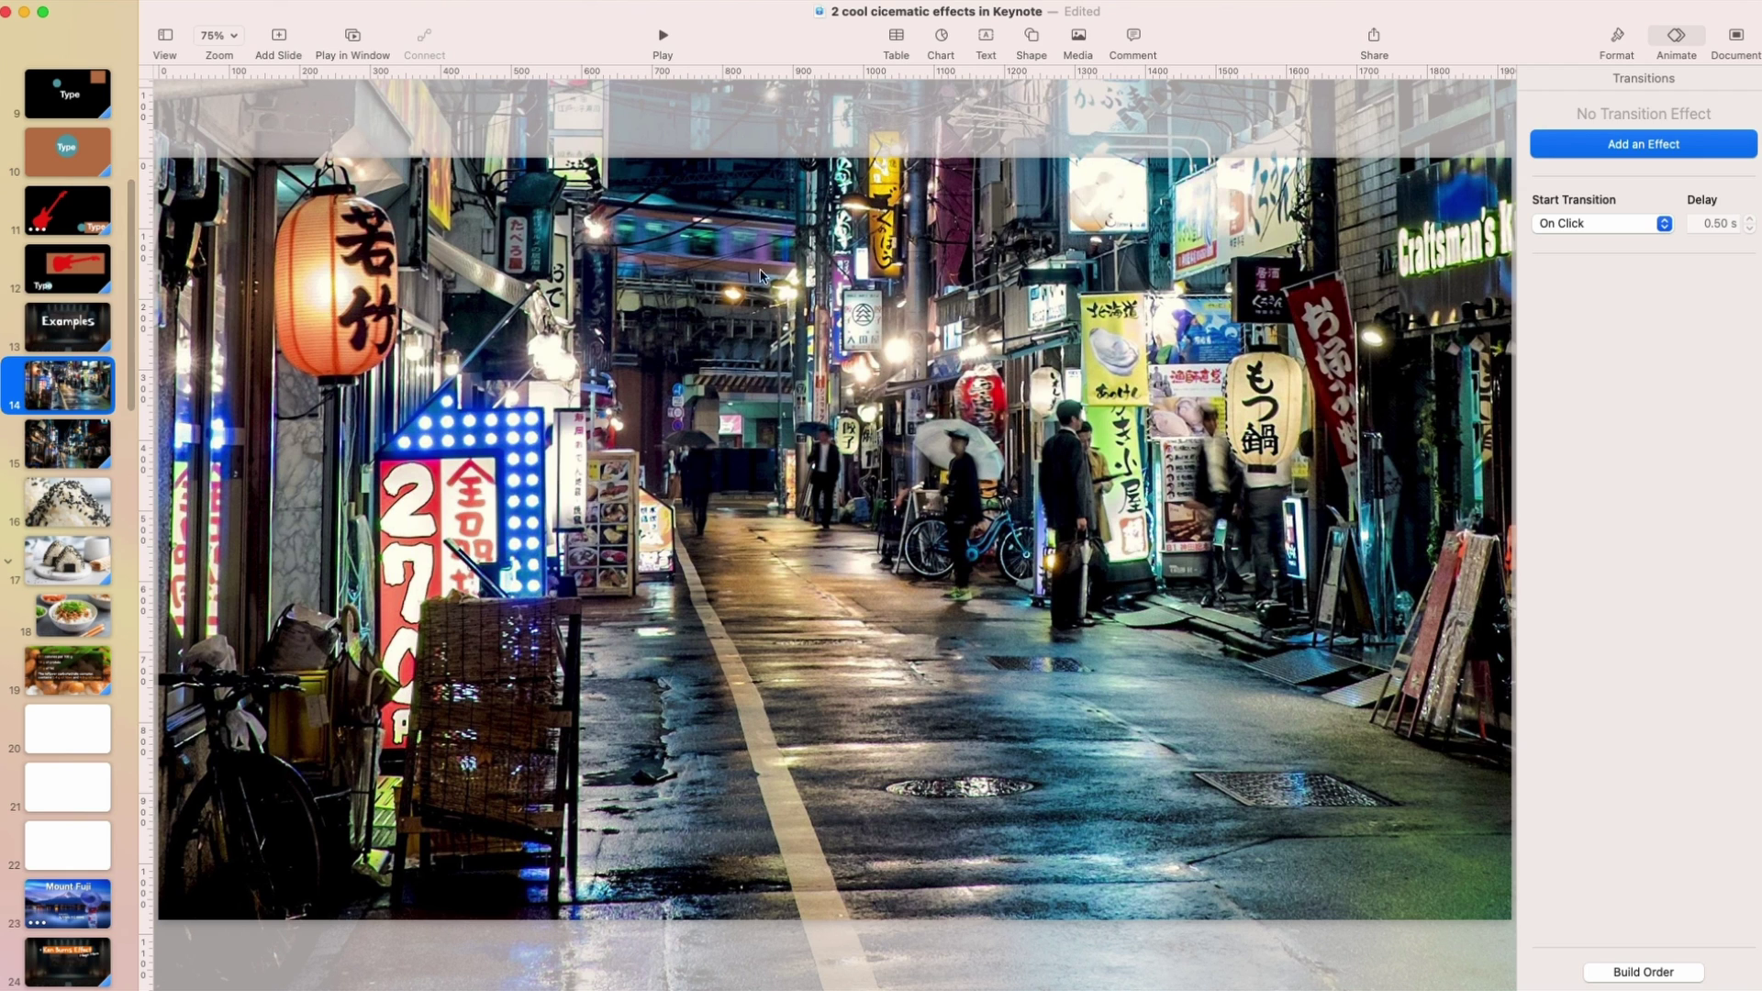
pyautogui.click(61, 514)
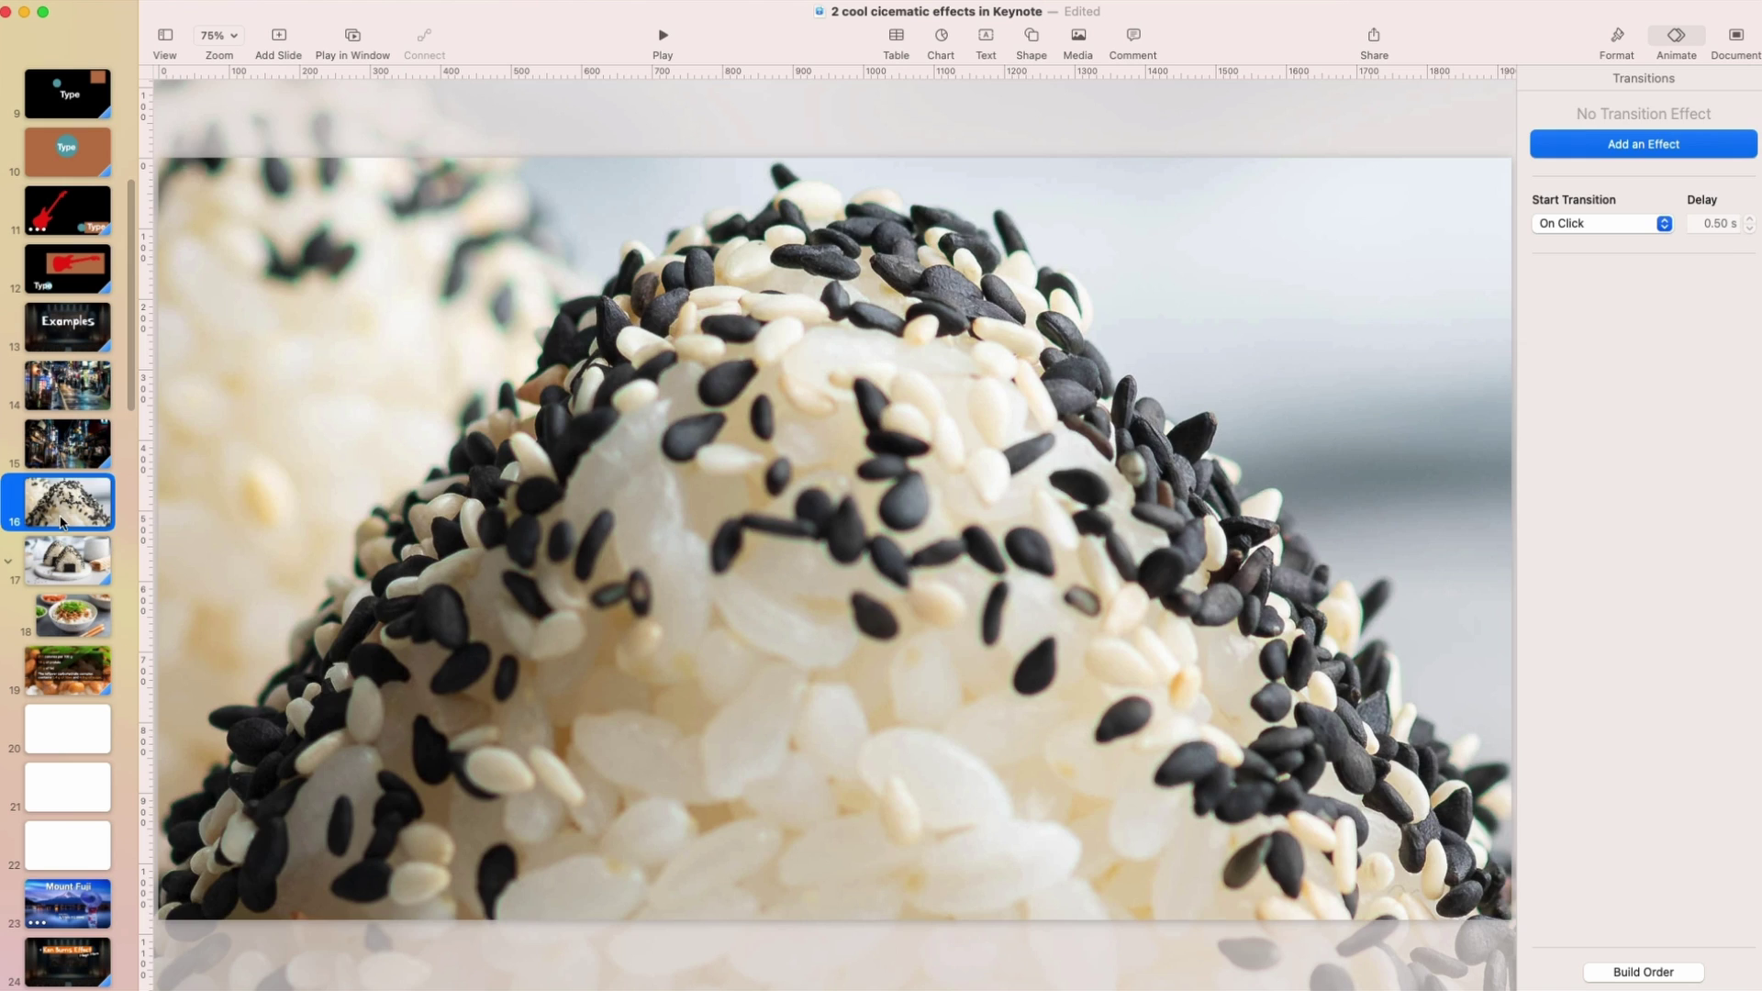
pyautogui.click(82, 563)
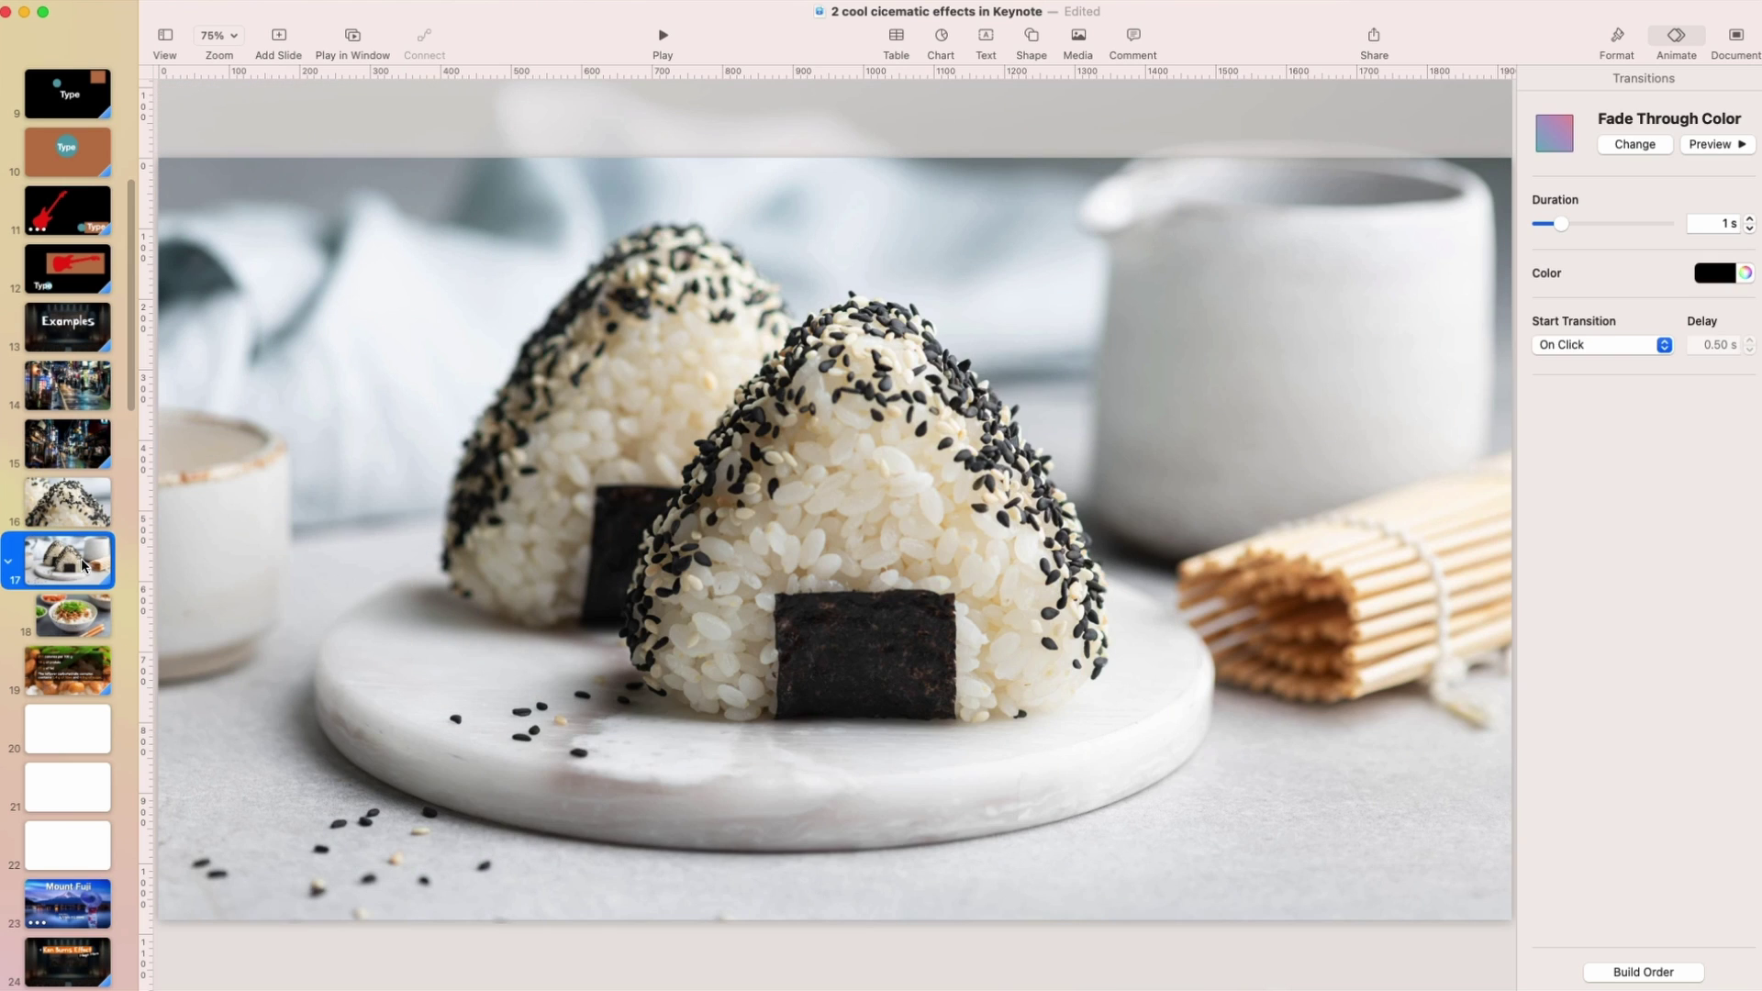
pyautogui.click(88, 617)
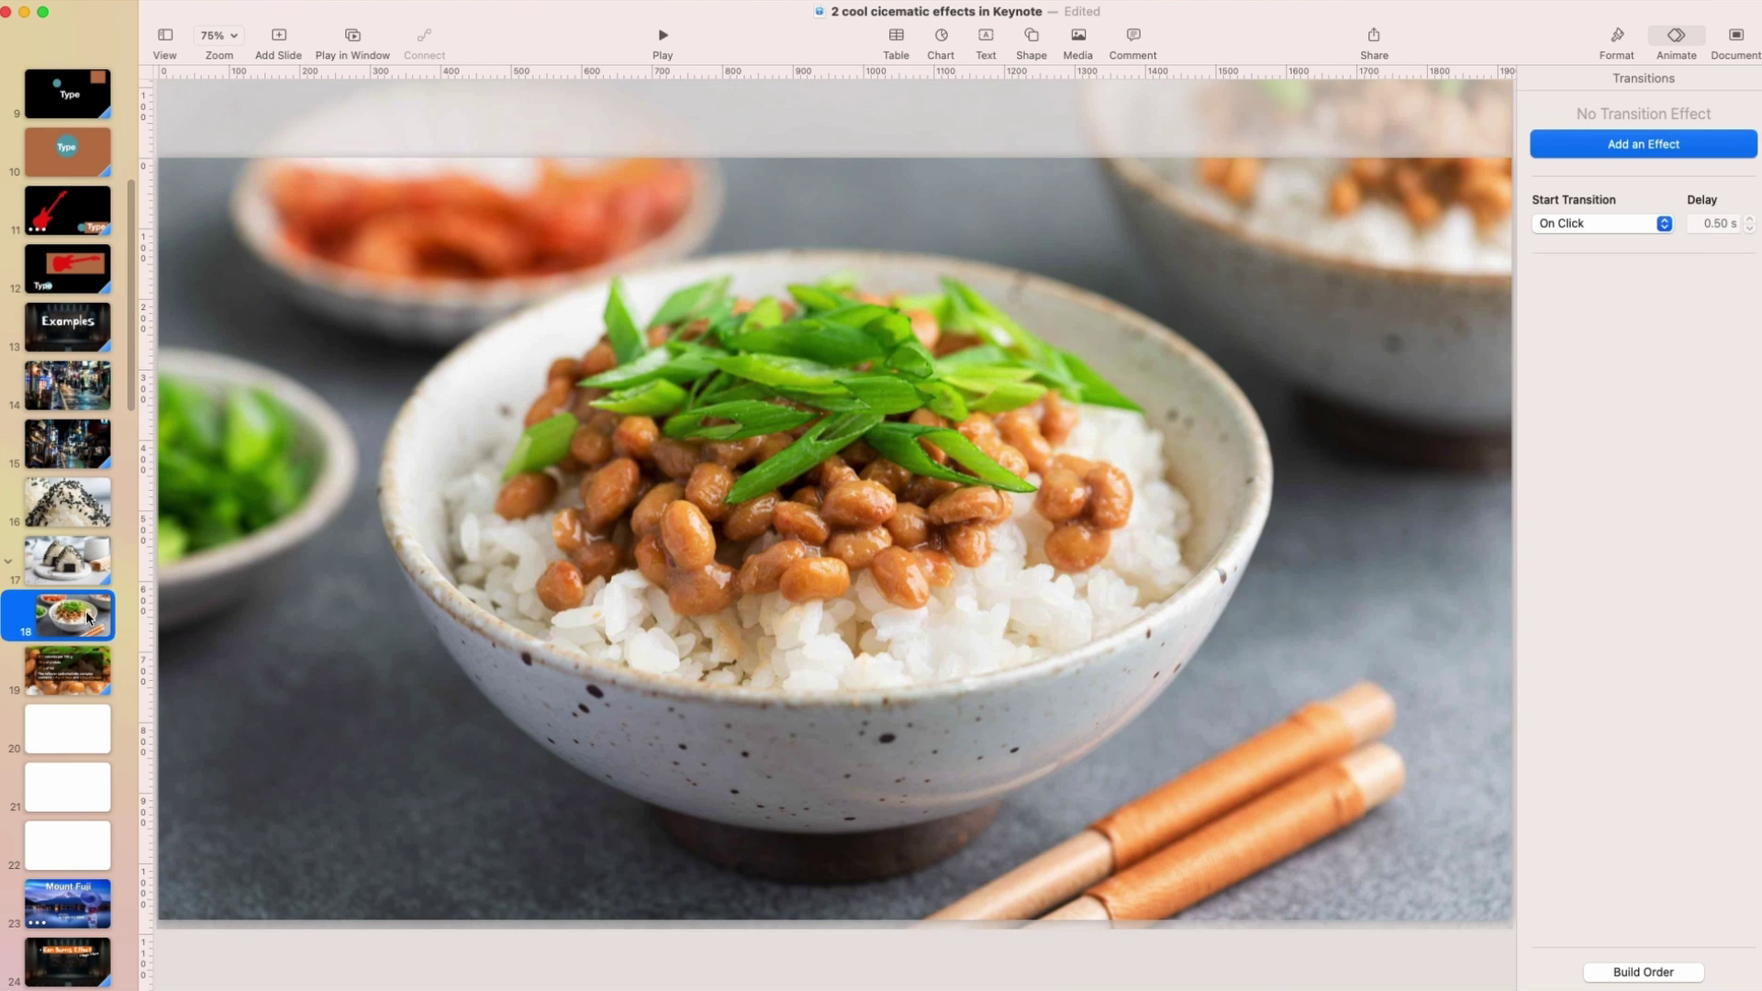
pyautogui.click(87, 665)
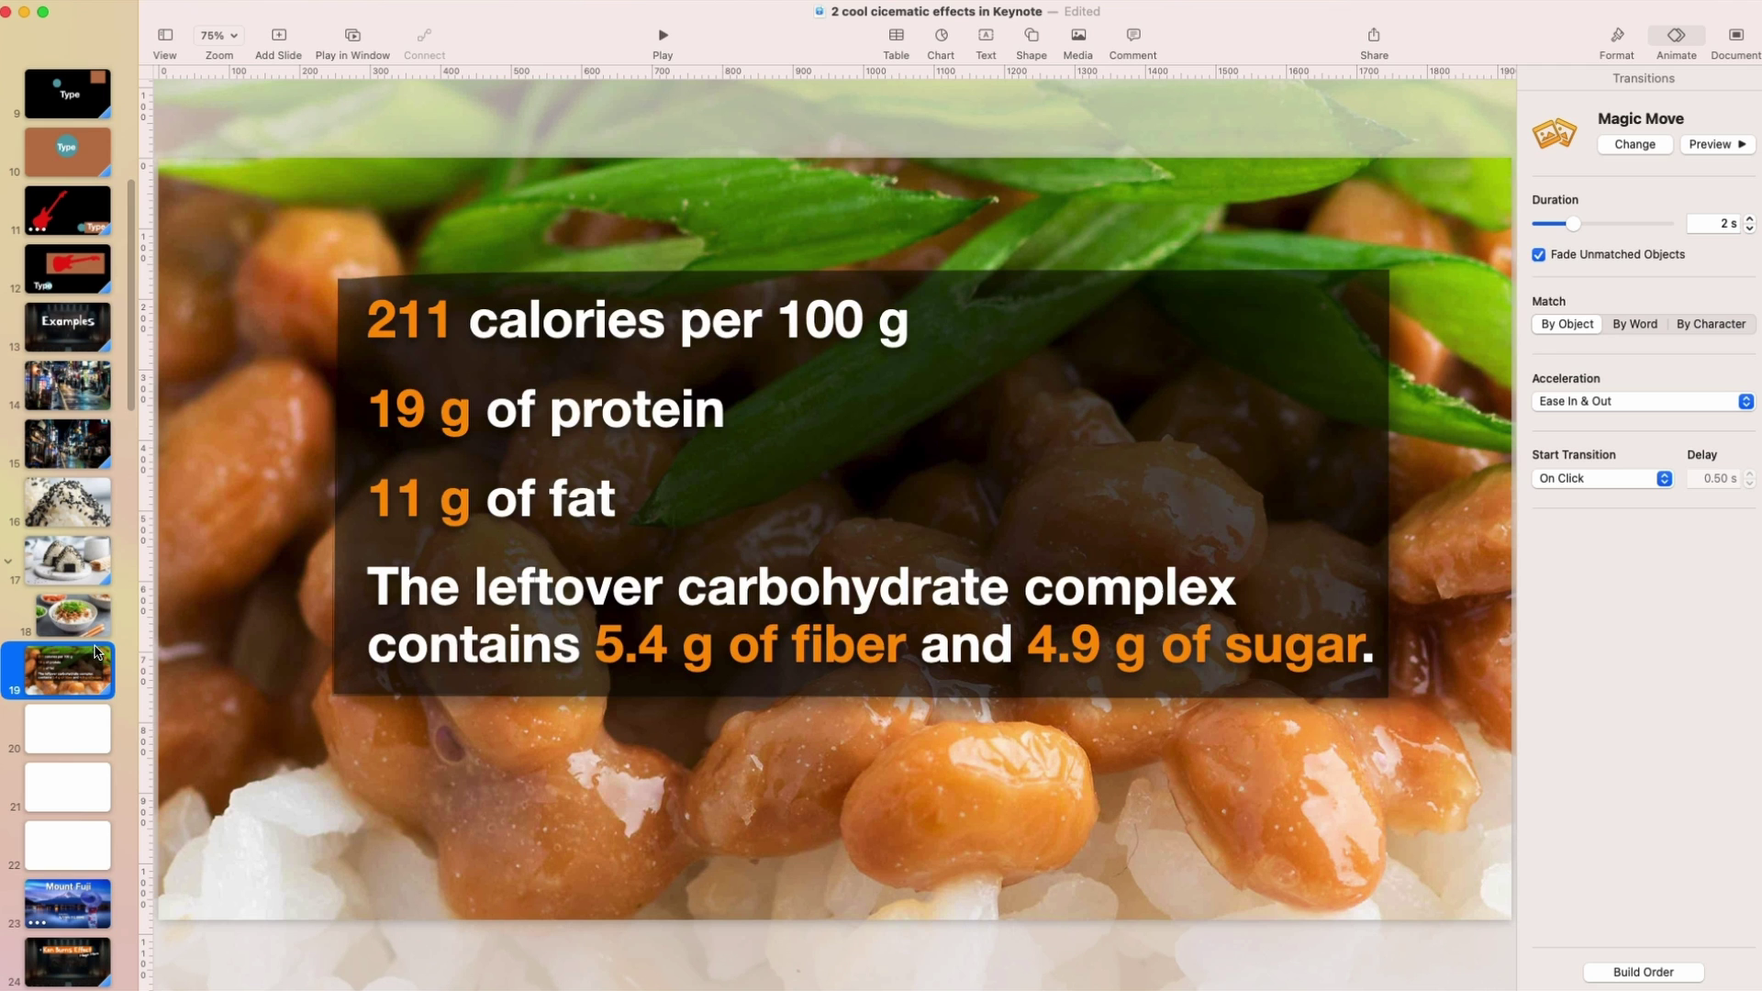
pyautogui.click(84, 380)
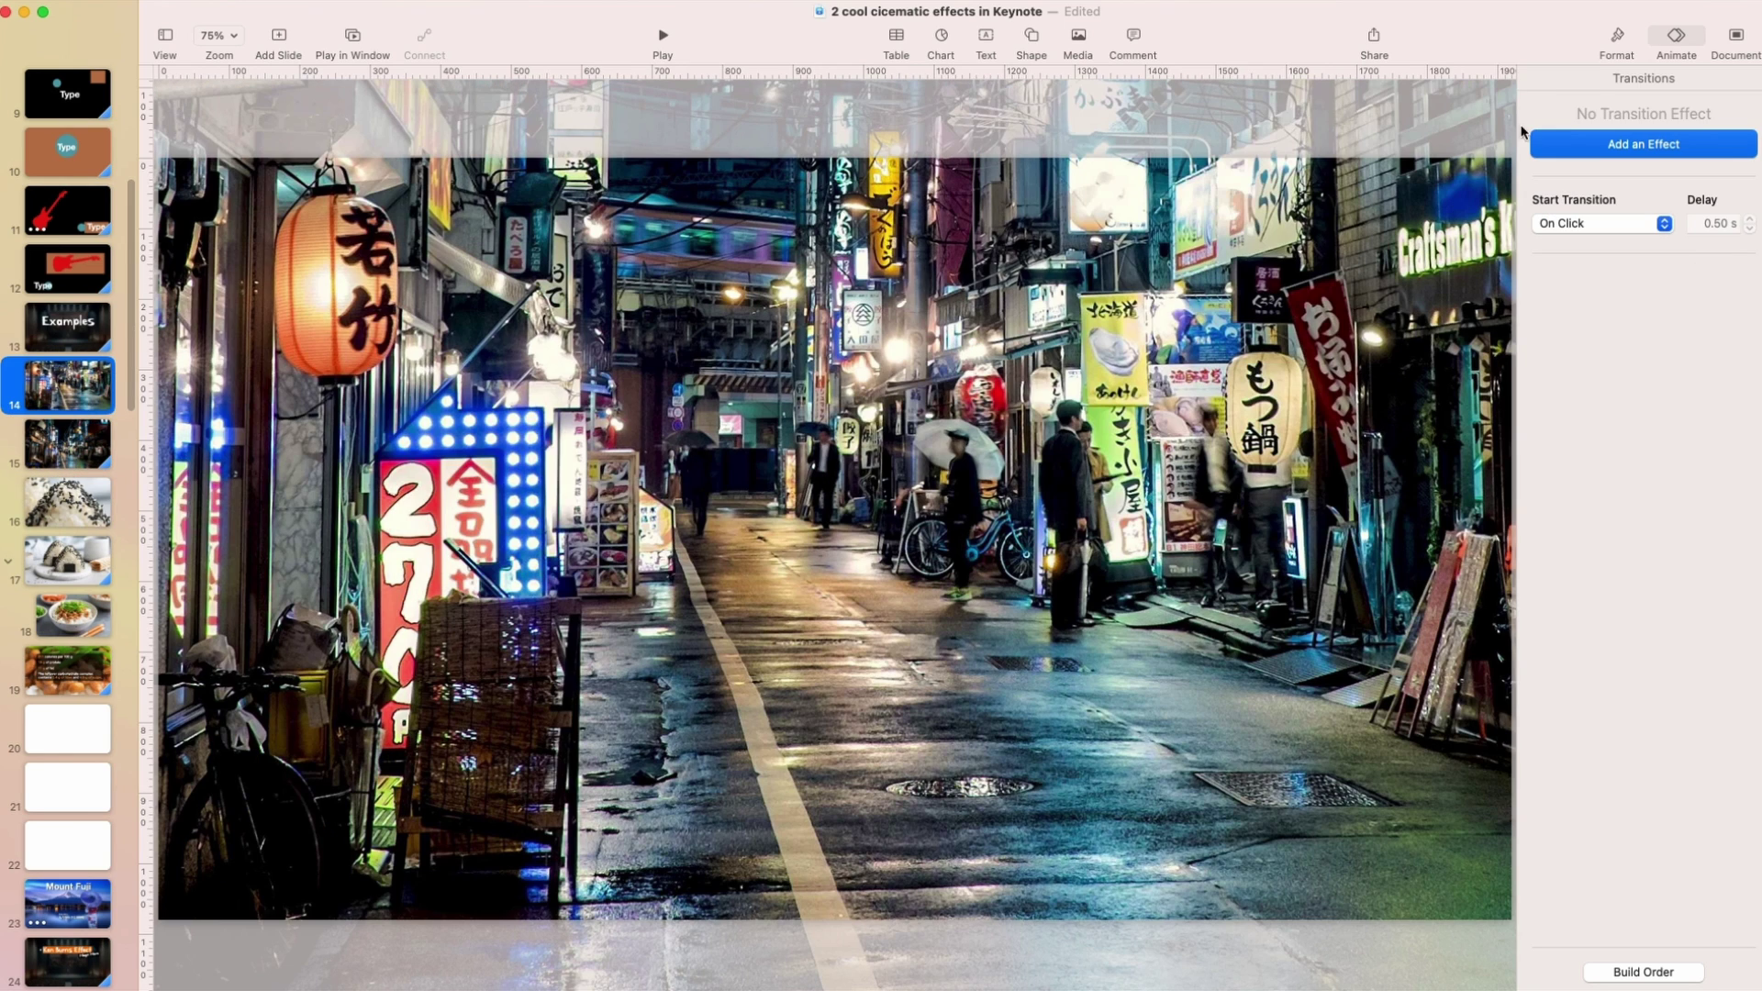
# Give the night street slide a Magic Move transition stretched to about 9.5 seconds.
pyautogui.click(1648, 147)
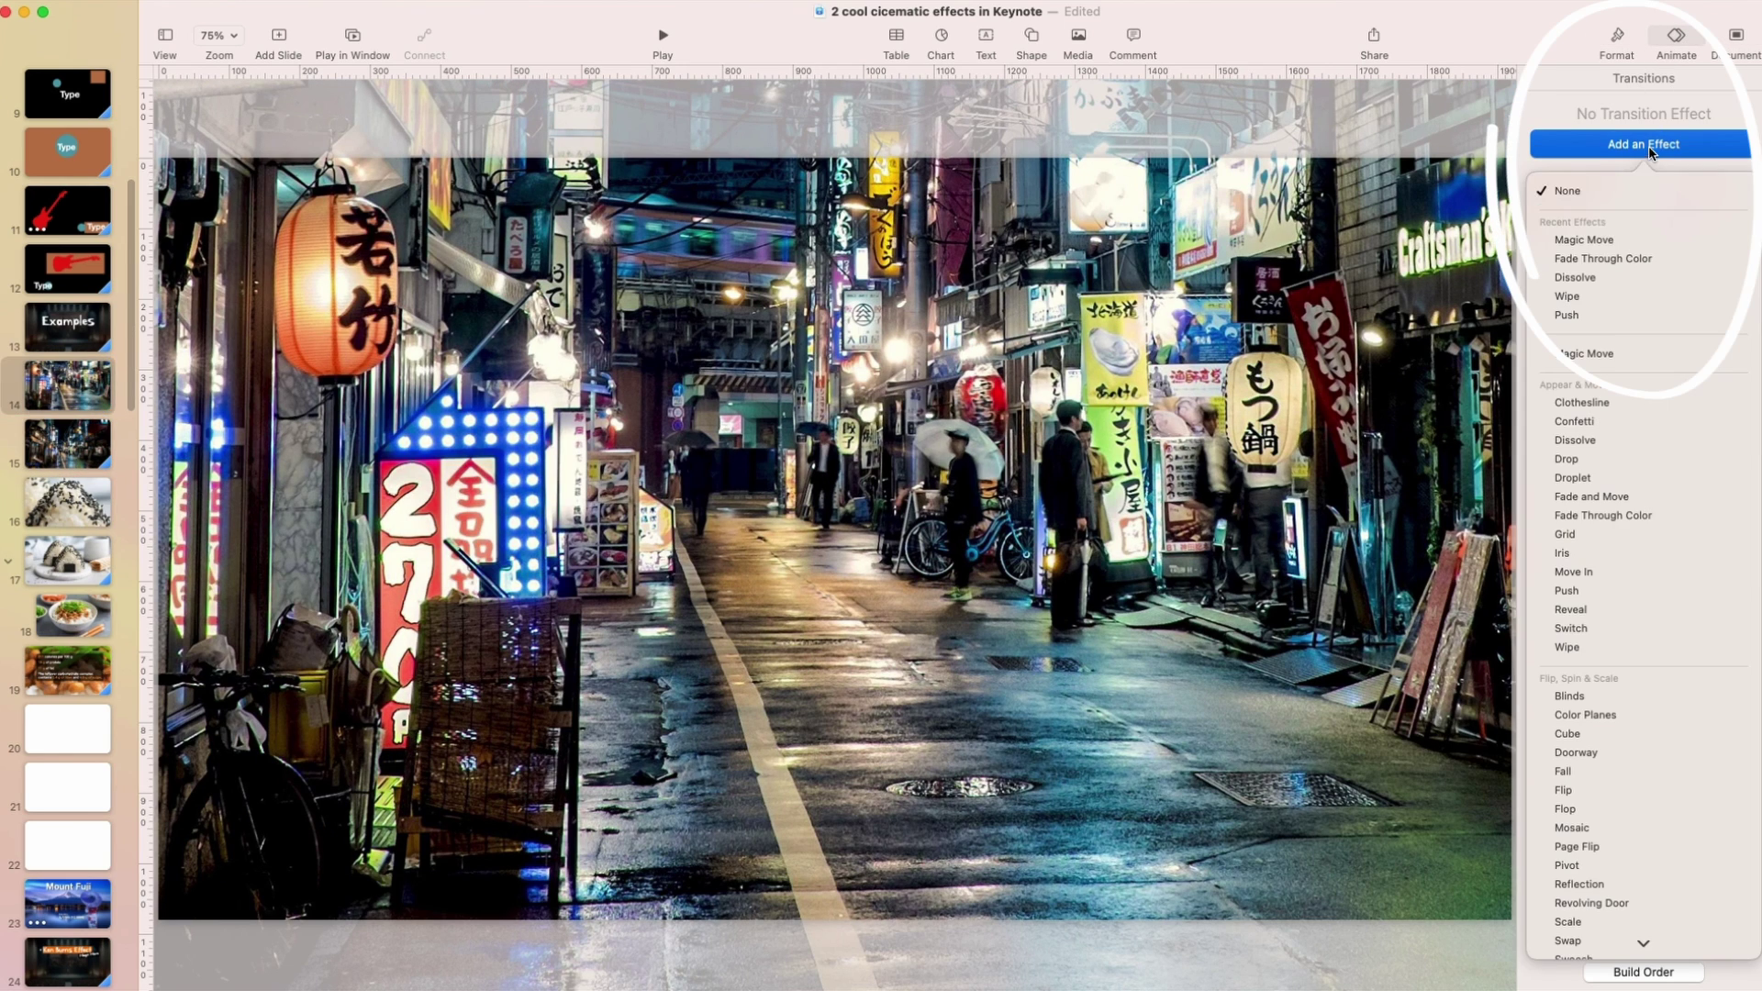
pyautogui.click(1583, 239)
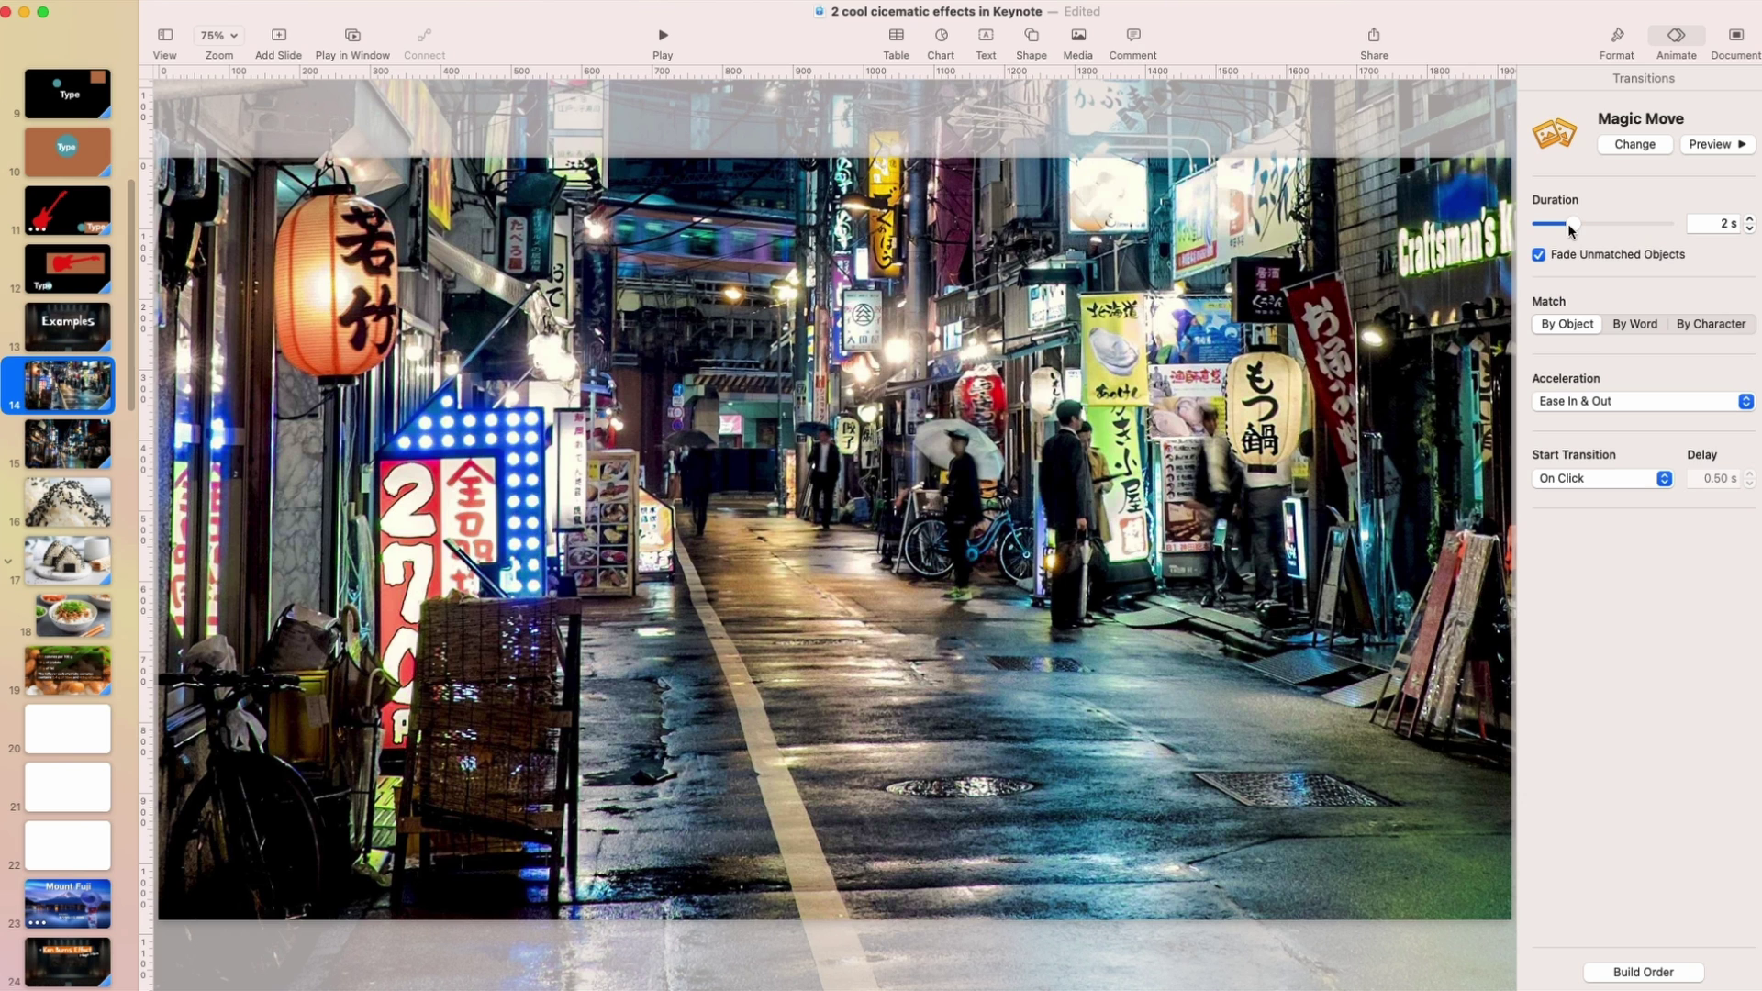
pyautogui.moveTo(1568, 225); pyautogui.dragTo(1606, 227)
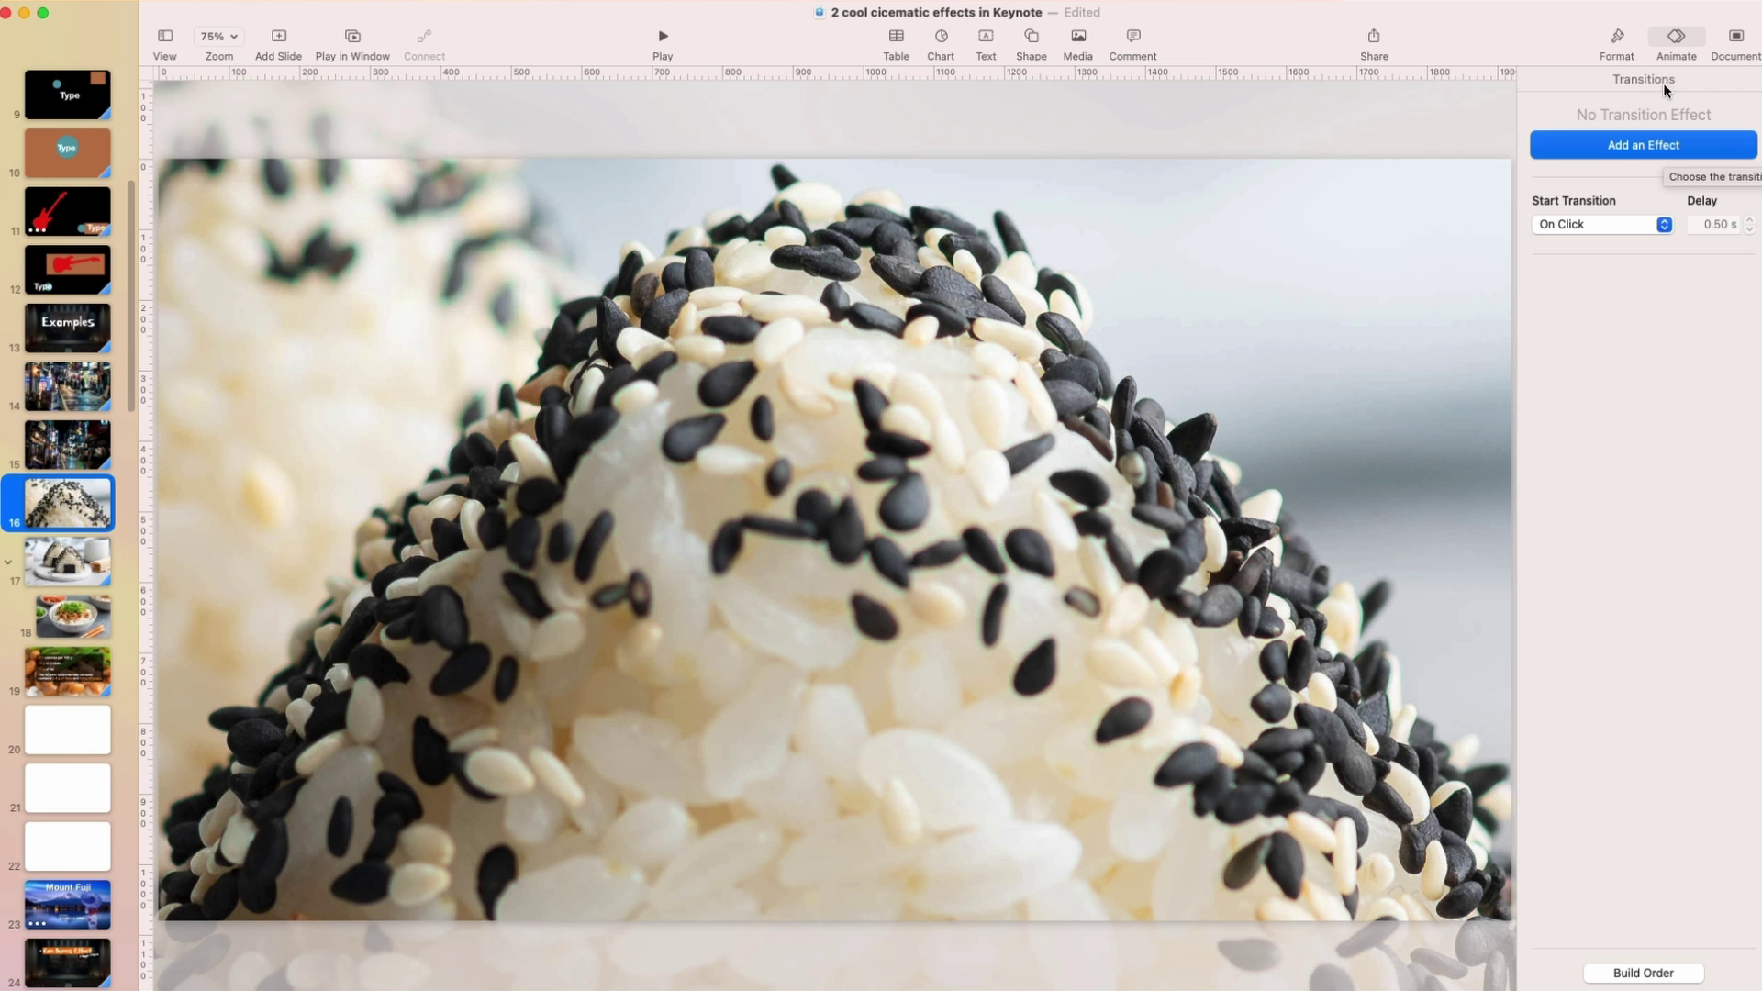
# Give the sesame rice slide a Magic Move transition lasting 9.75 seconds.
pyautogui.click(1643, 145)
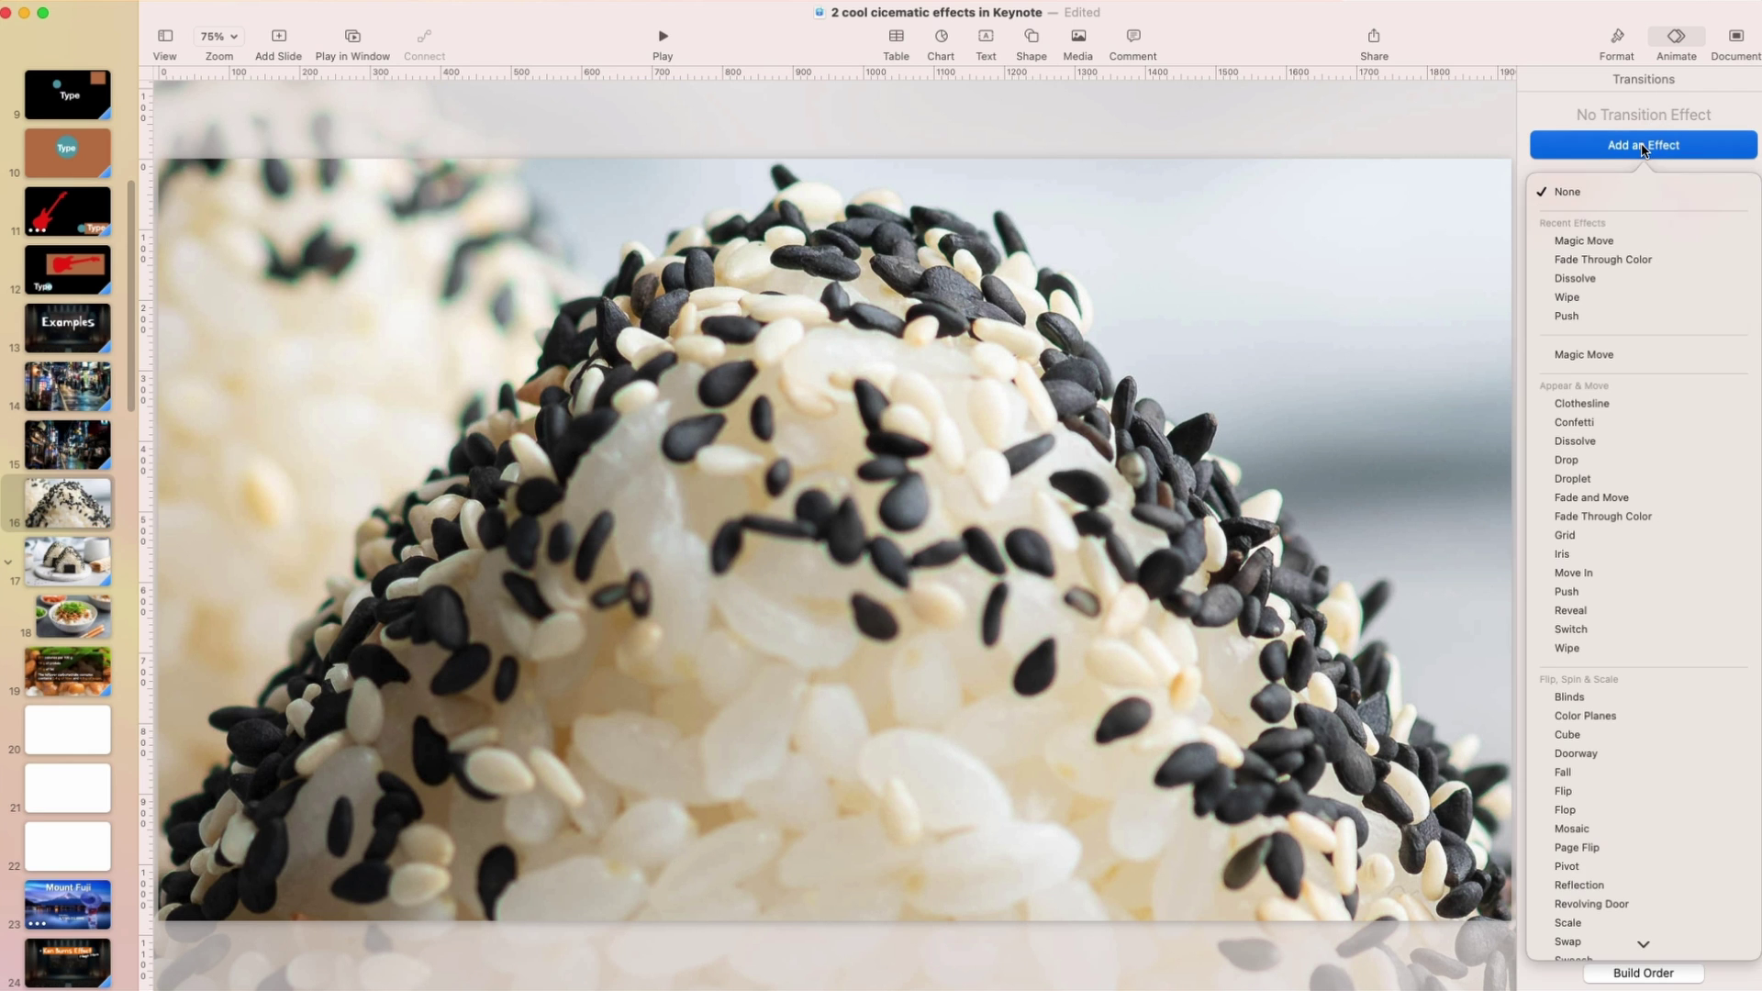
pyautogui.click(1645, 241)
pyautogui.moveTo(1578, 226); pyautogui.dragTo(1612, 225)
# Add a long Magic Move transition to the natto rice bowl slide, then recheck the sesame rice slide.
pyautogui.click(79, 610)
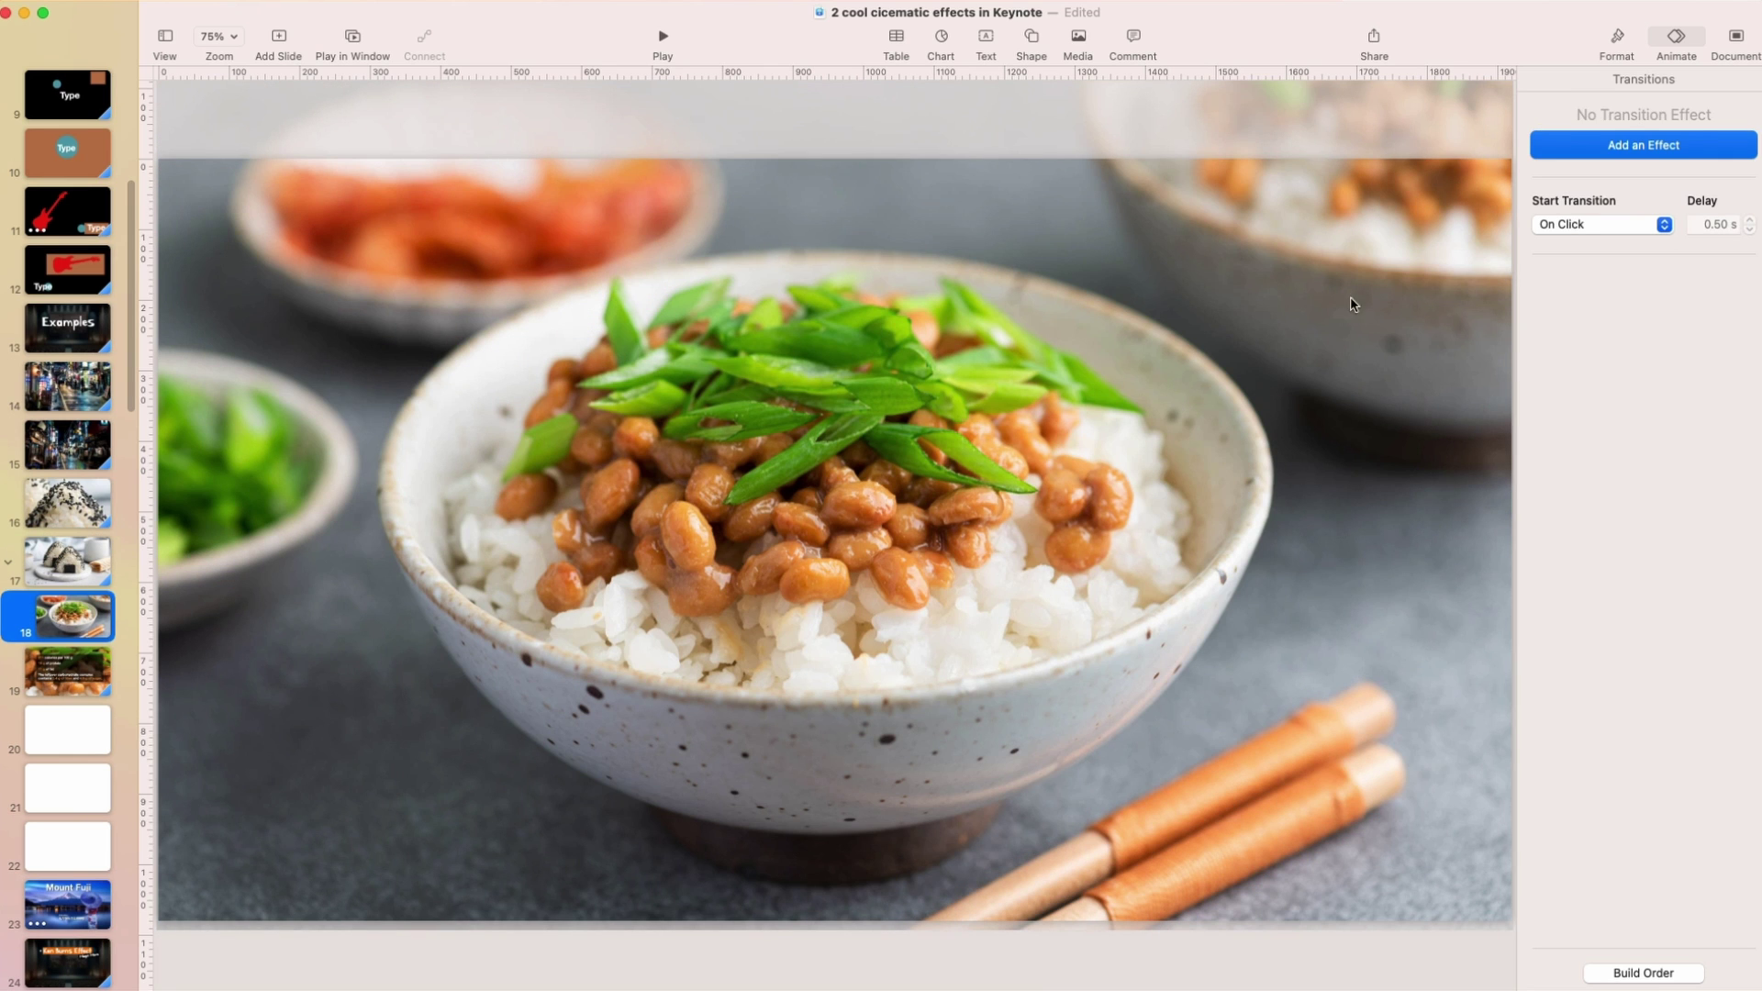
pyautogui.click(1642, 147)
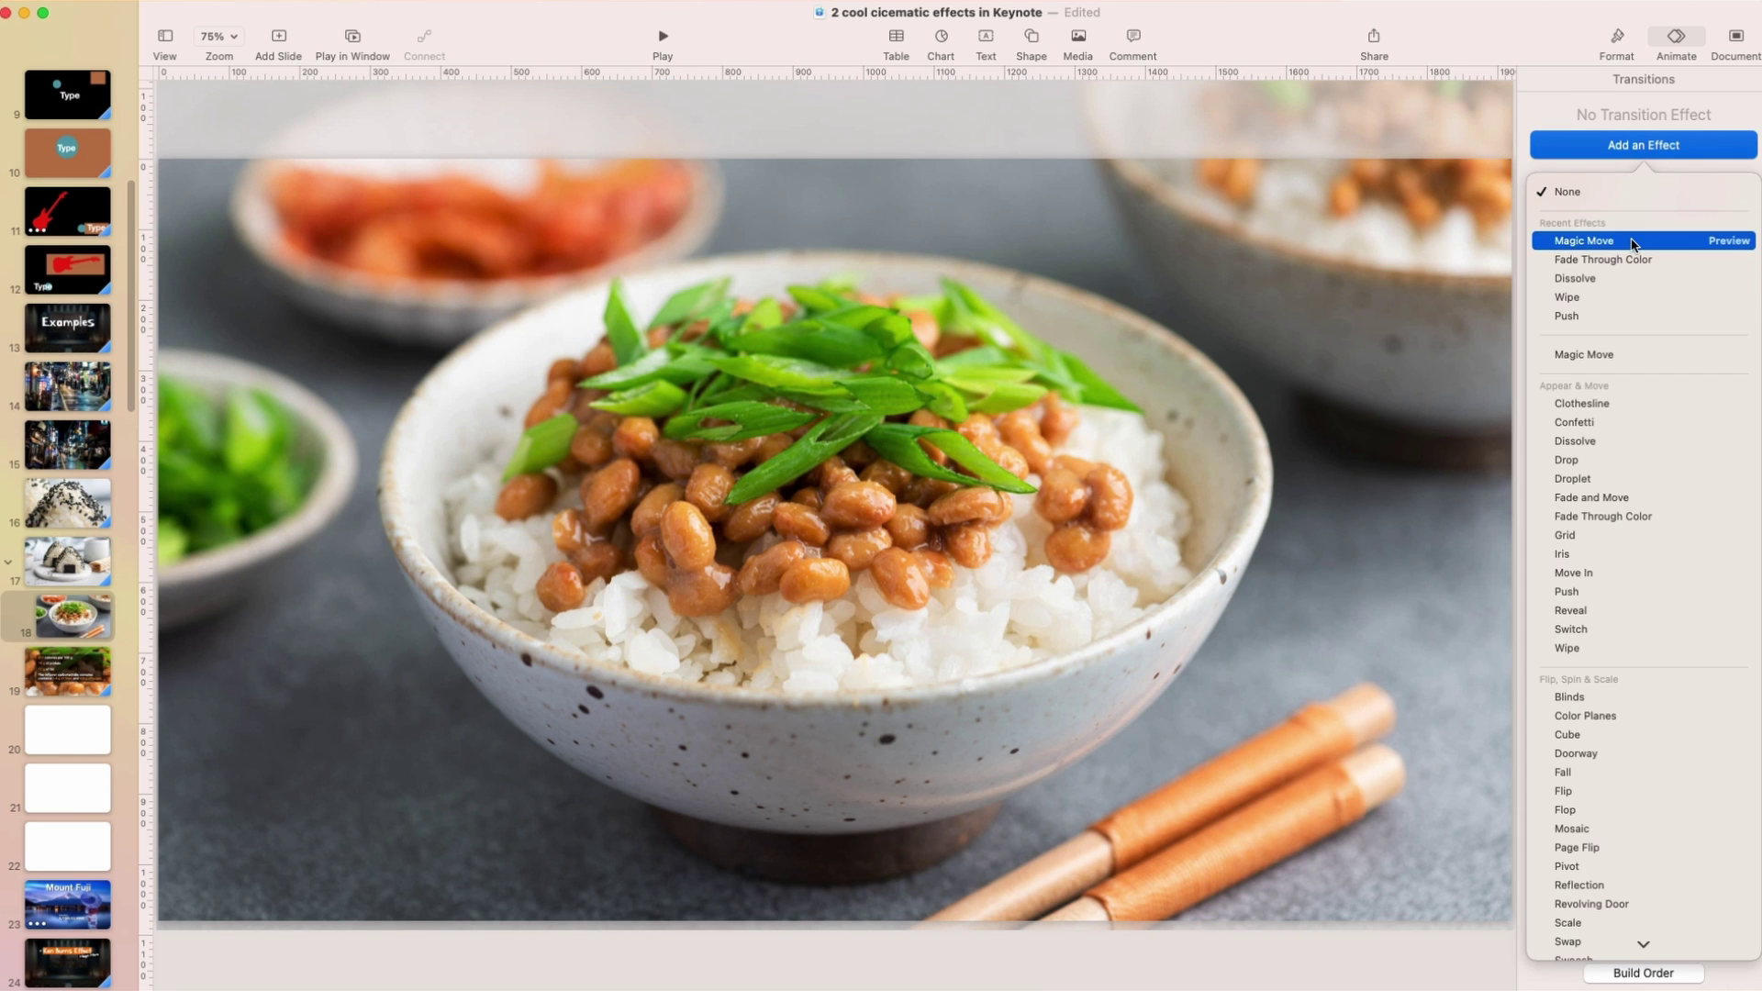
pyautogui.click(1661, 237)
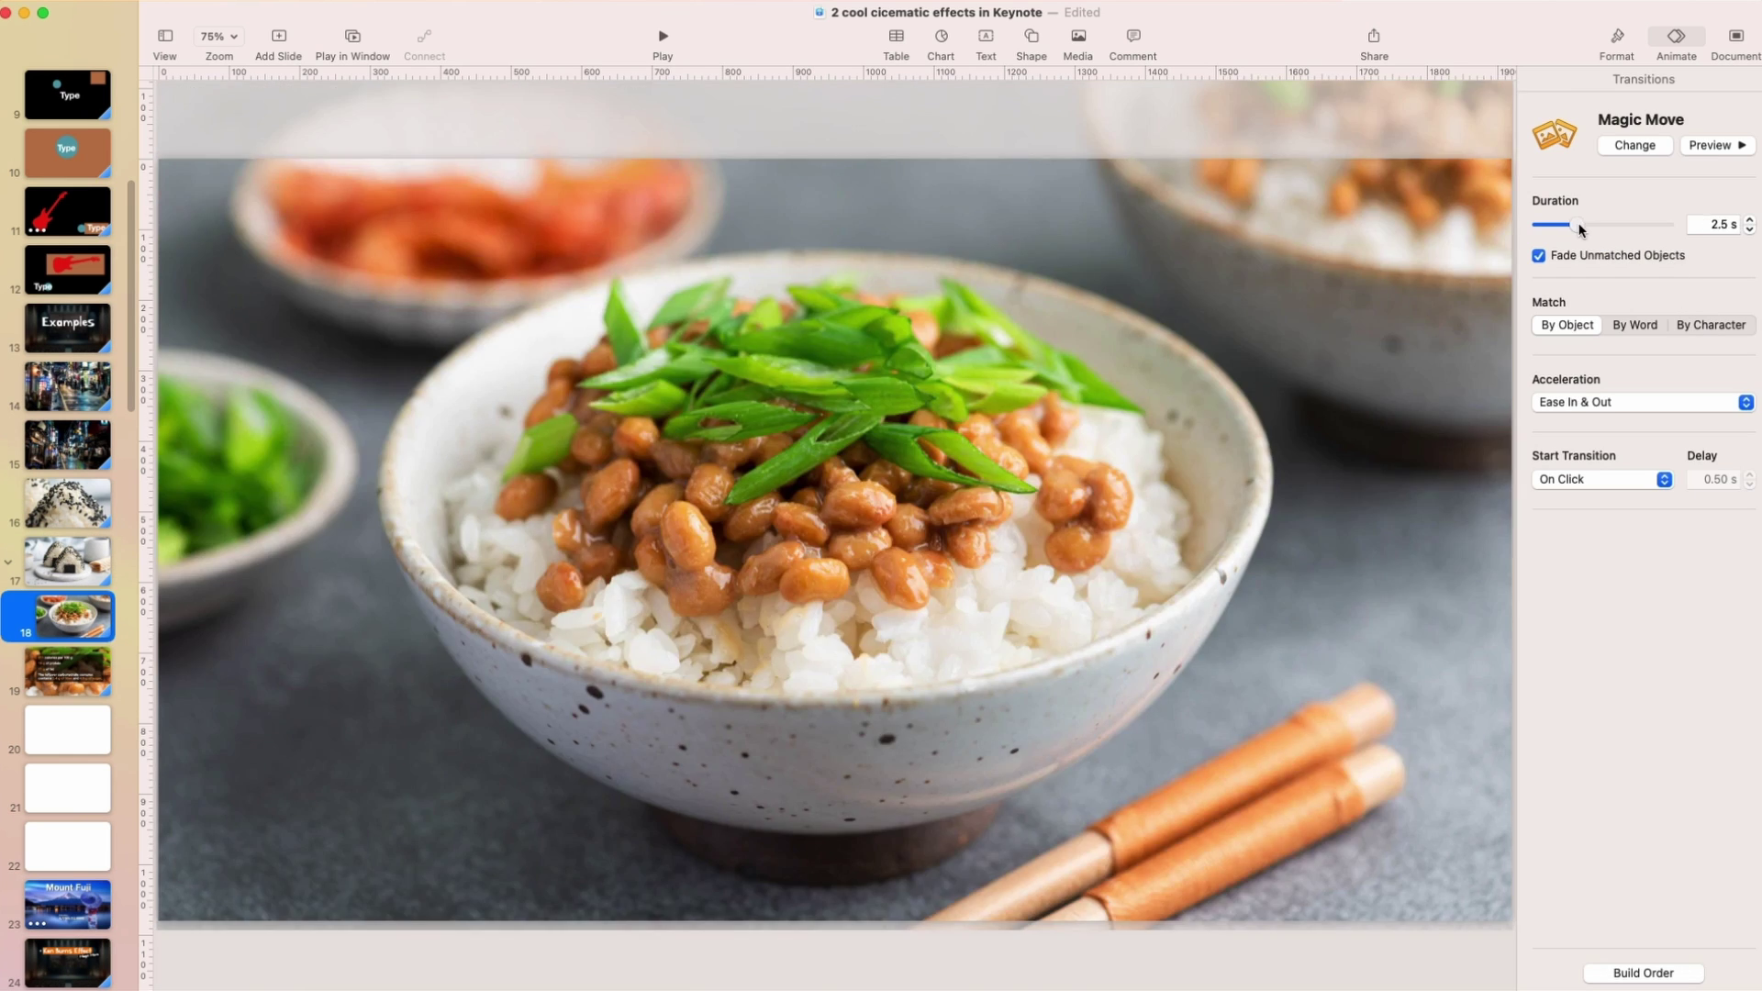
pyautogui.moveTo(1573, 225); pyautogui.dragTo(1611, 235)
pyautogui.click(78, 507)
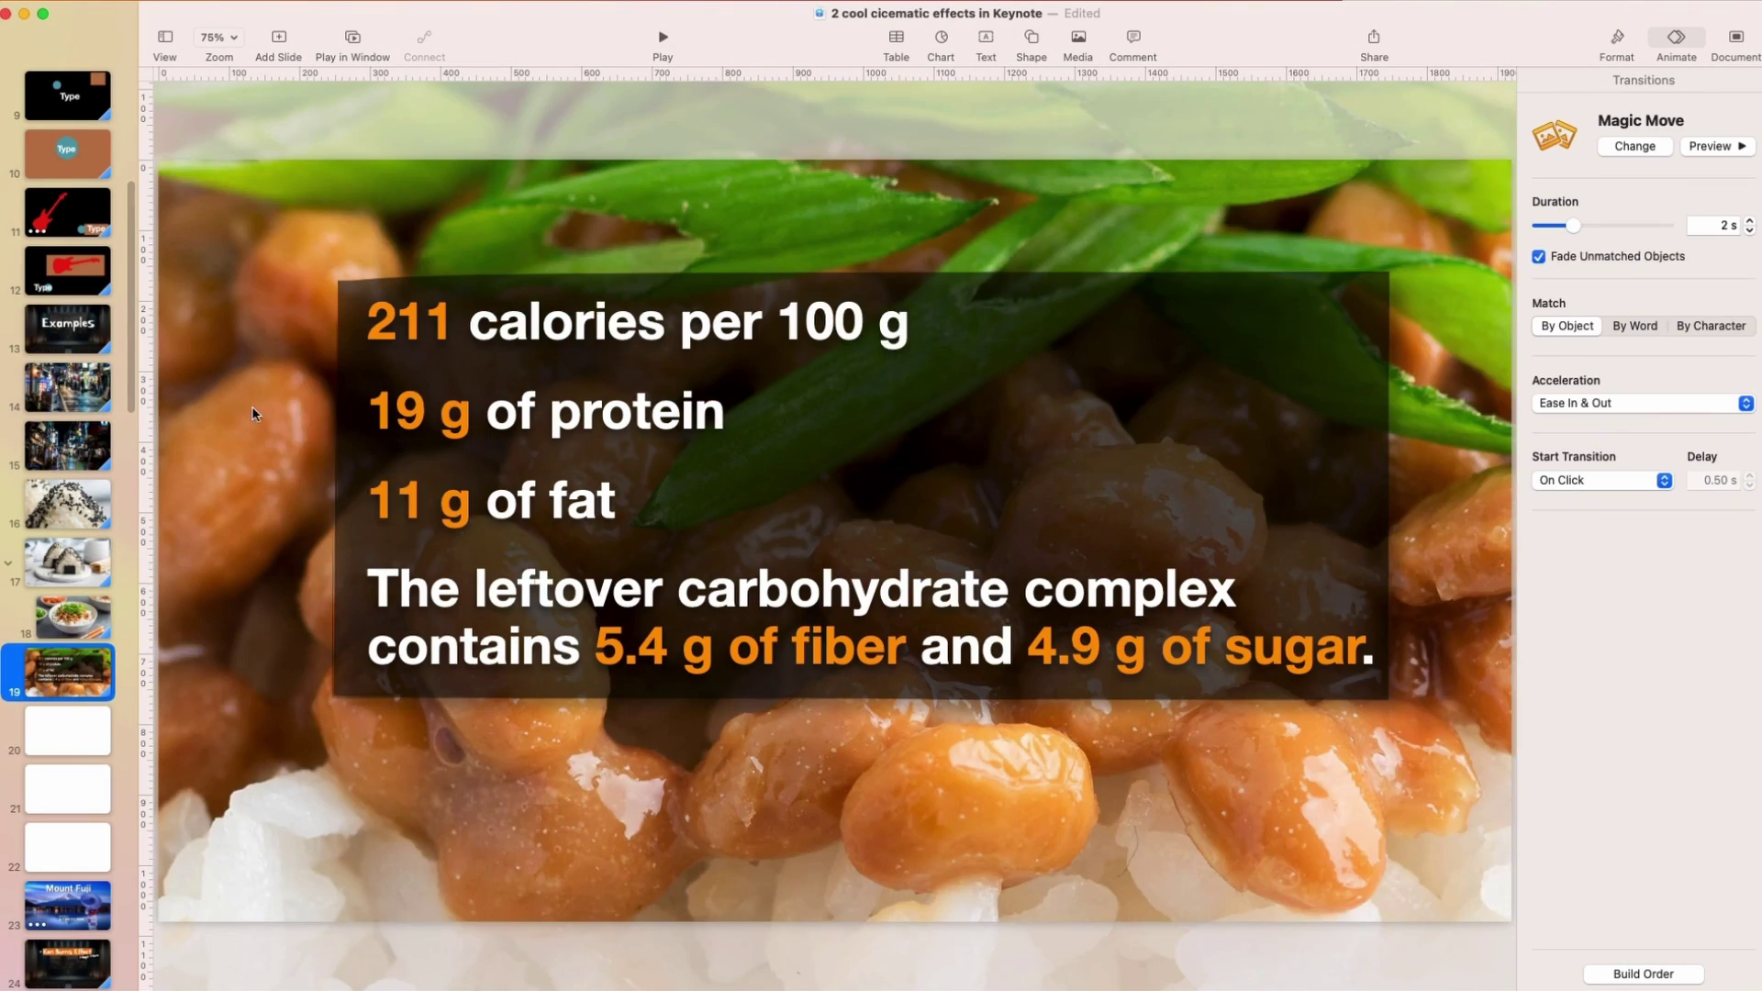
# Add the city skyline and Mount Fuji photos as new slides after blank slide 20.
pyautogui.press('Down')
pyautogui.scroll(-3, 138, 346)
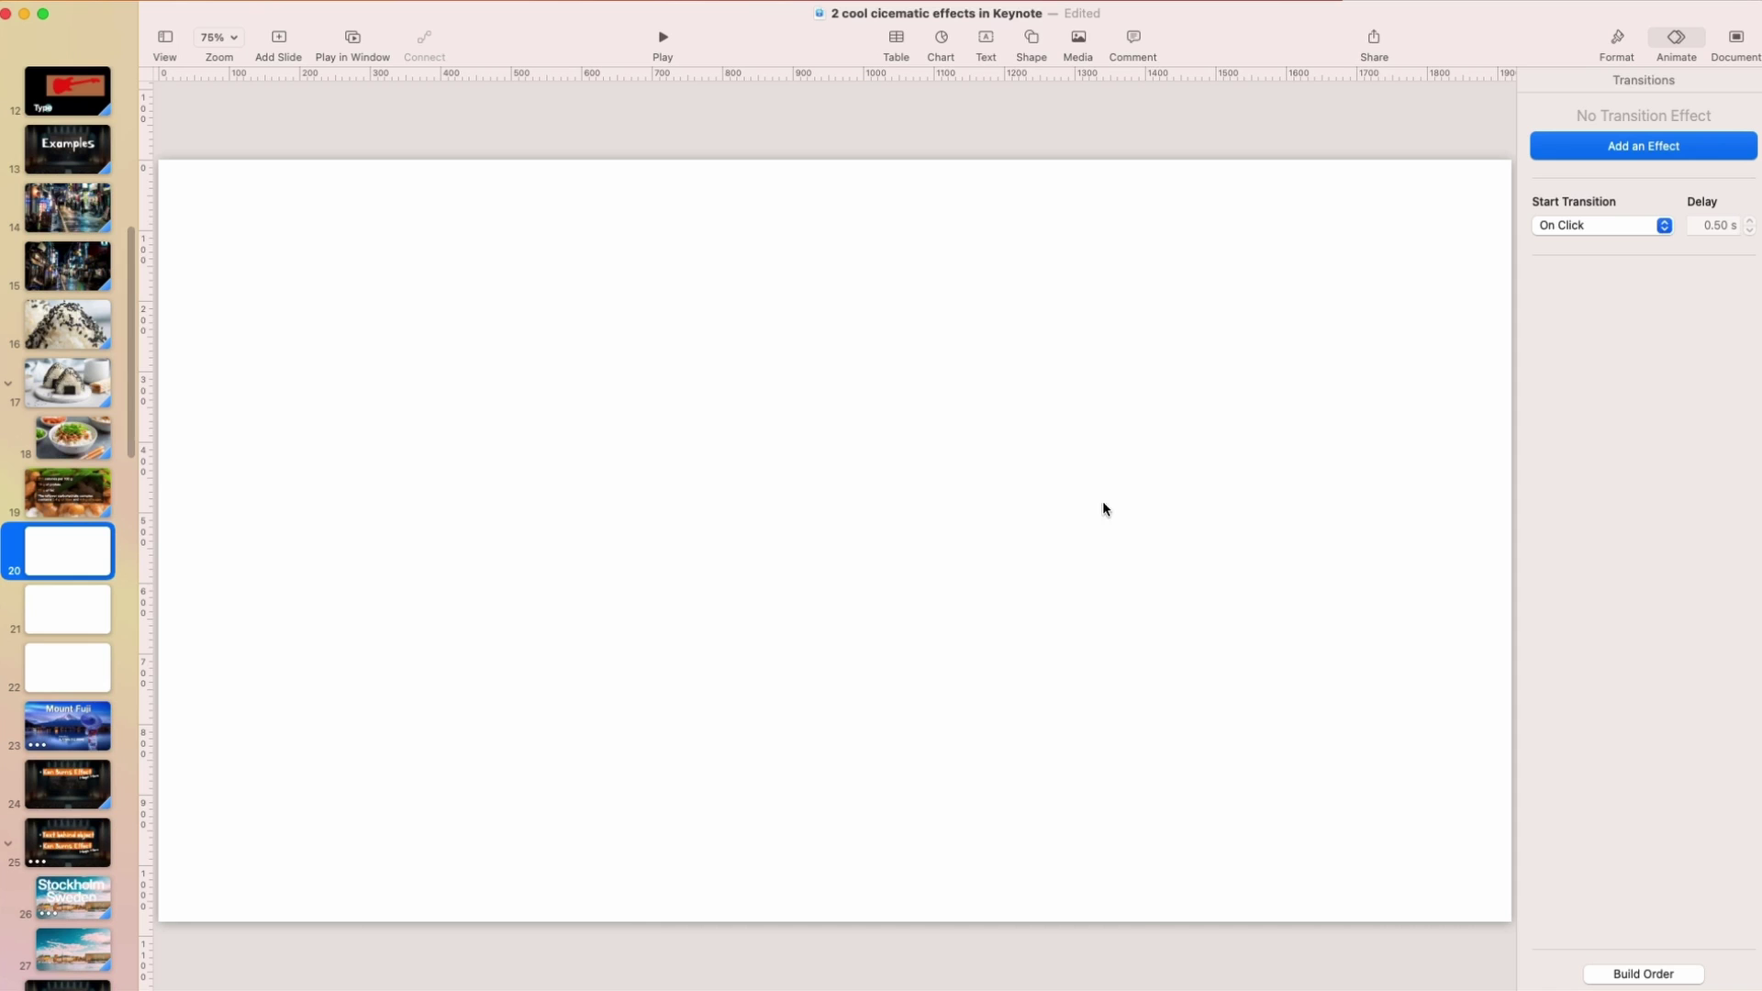
pyautogui.press('super+Tab')
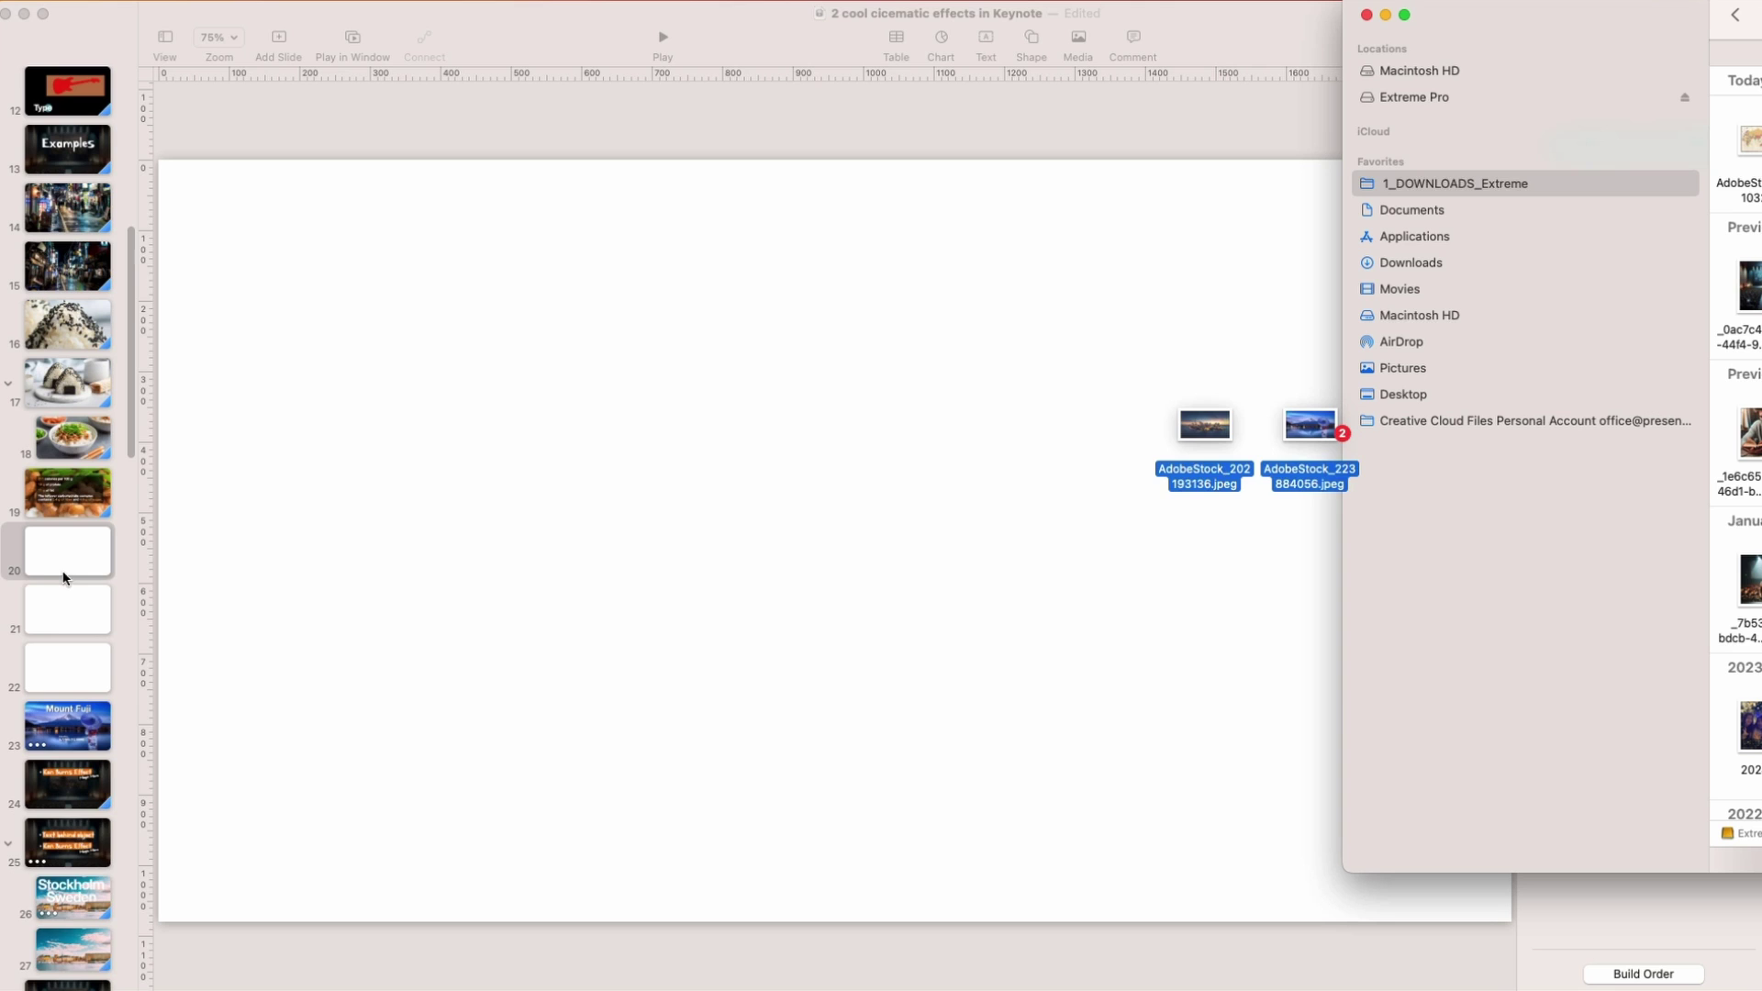
pyautogui.moveTo(42, 586); pyautogui.dragTo(99, 580)
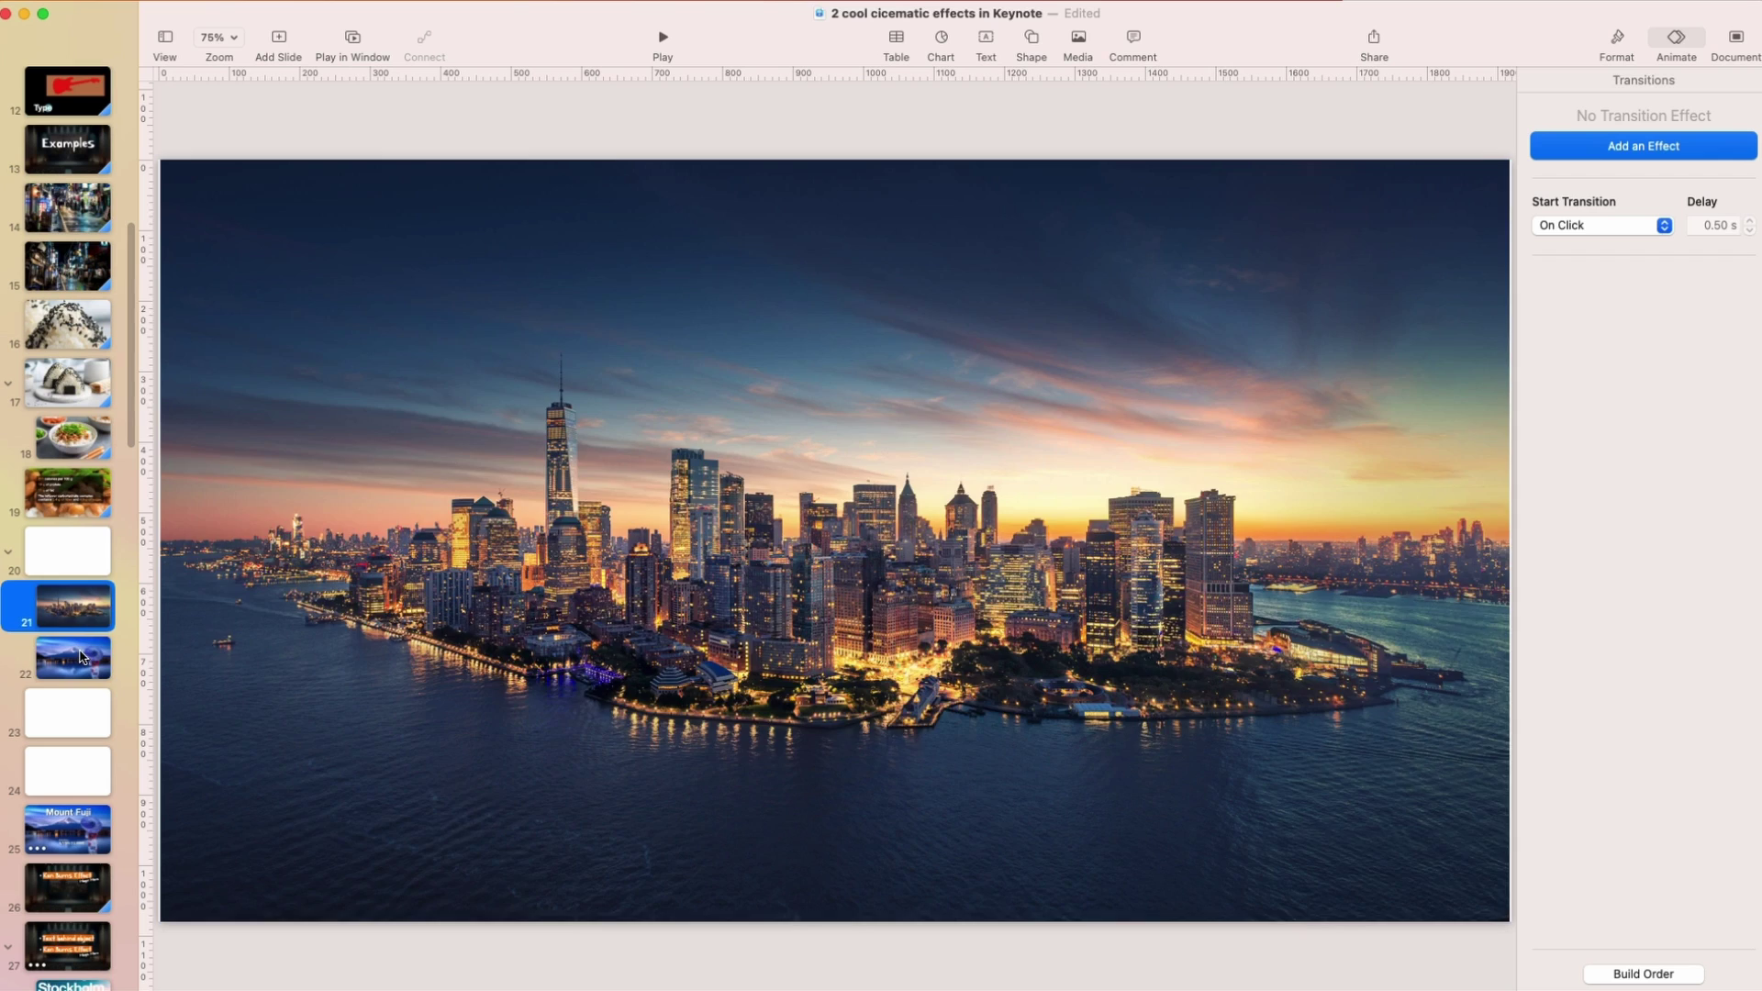
# Align the city skyline photo so it fills slide 21 at 1922 × 1084 pt.
pyautogui.click(81, 656)
pyautogui.click(89, 608)
pyautogui.click(681, 453)
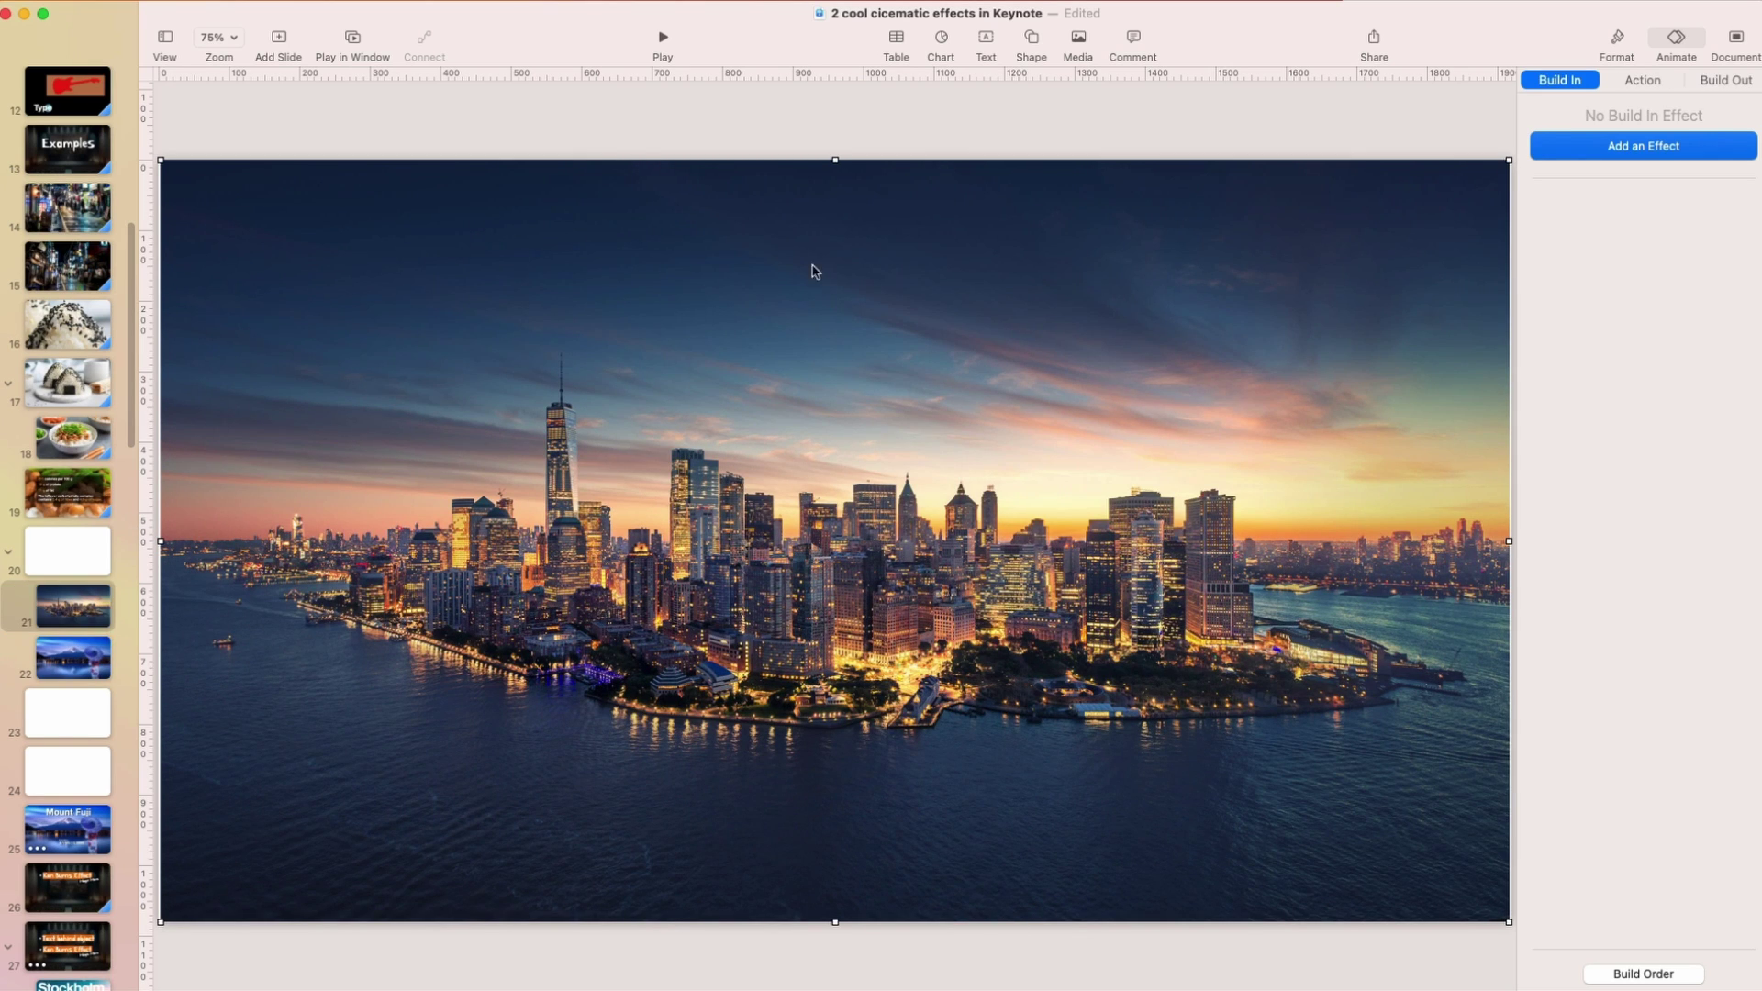
pyautogui.moveTo(837, 159); pyautogui.dragTo(841, 161)
pyautogui.moveTo(825, 250); pyautogui.dragTo(824, 257)
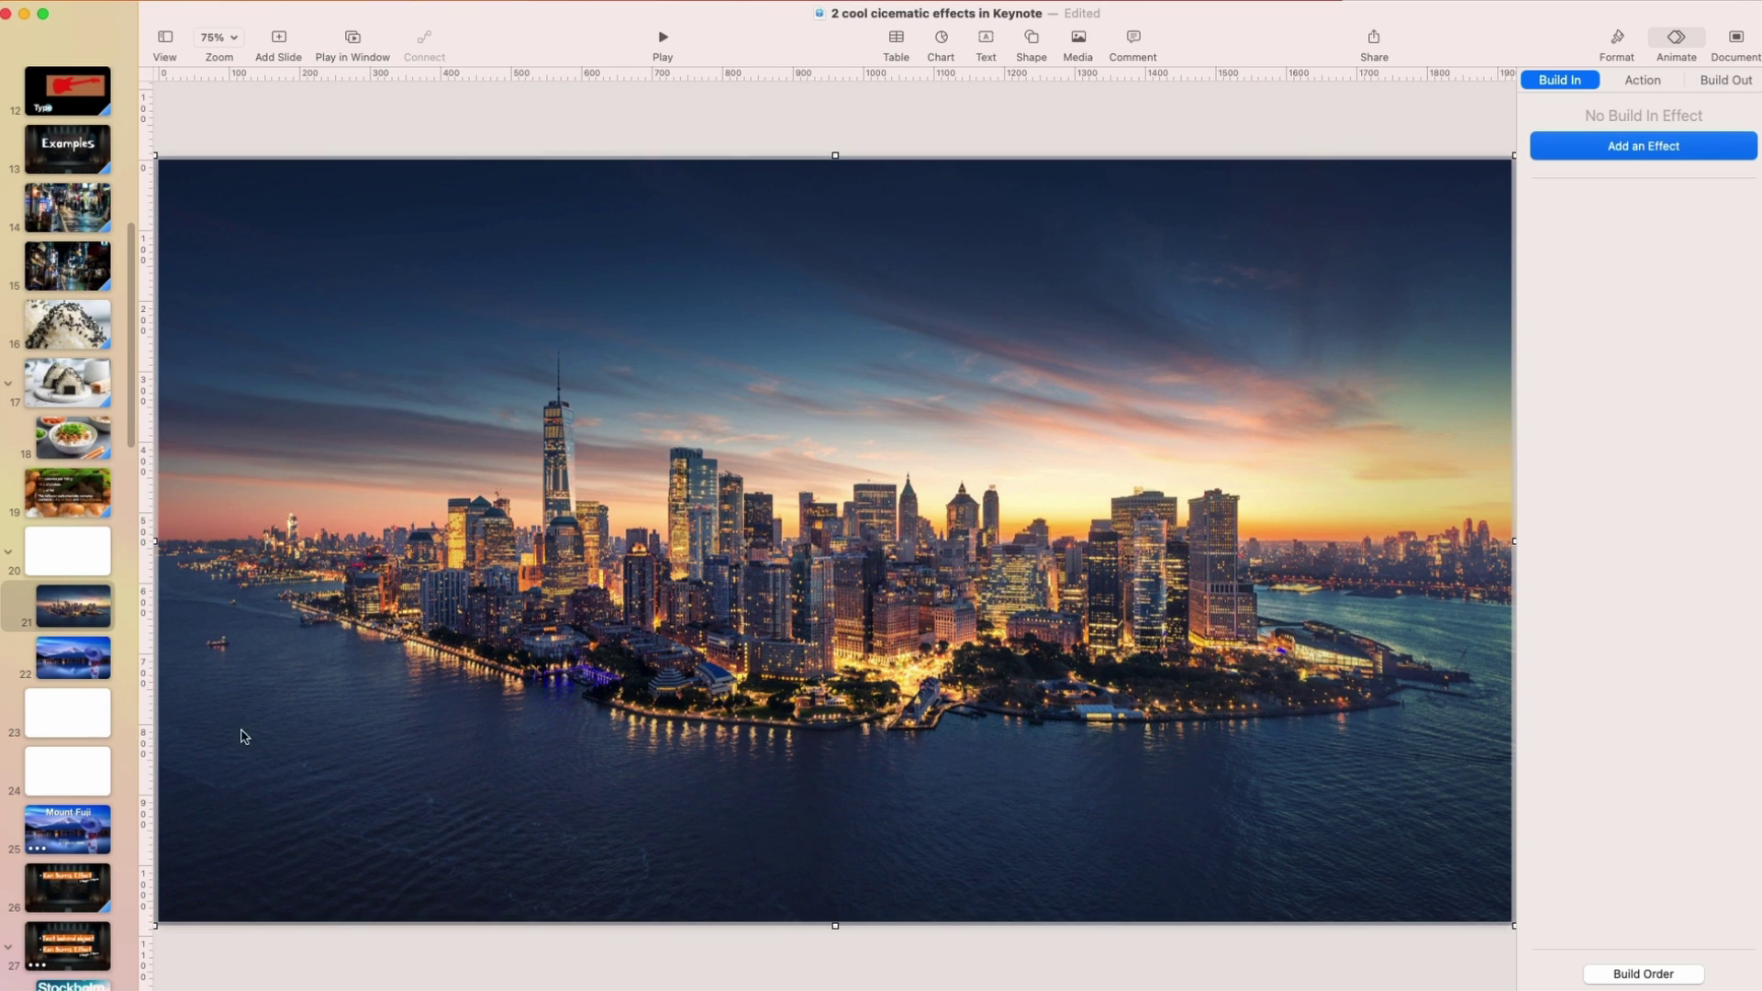
pyautogui.click(82, 624)
pyautogui.click(87, 668)
pyautogui.click(90, 624)
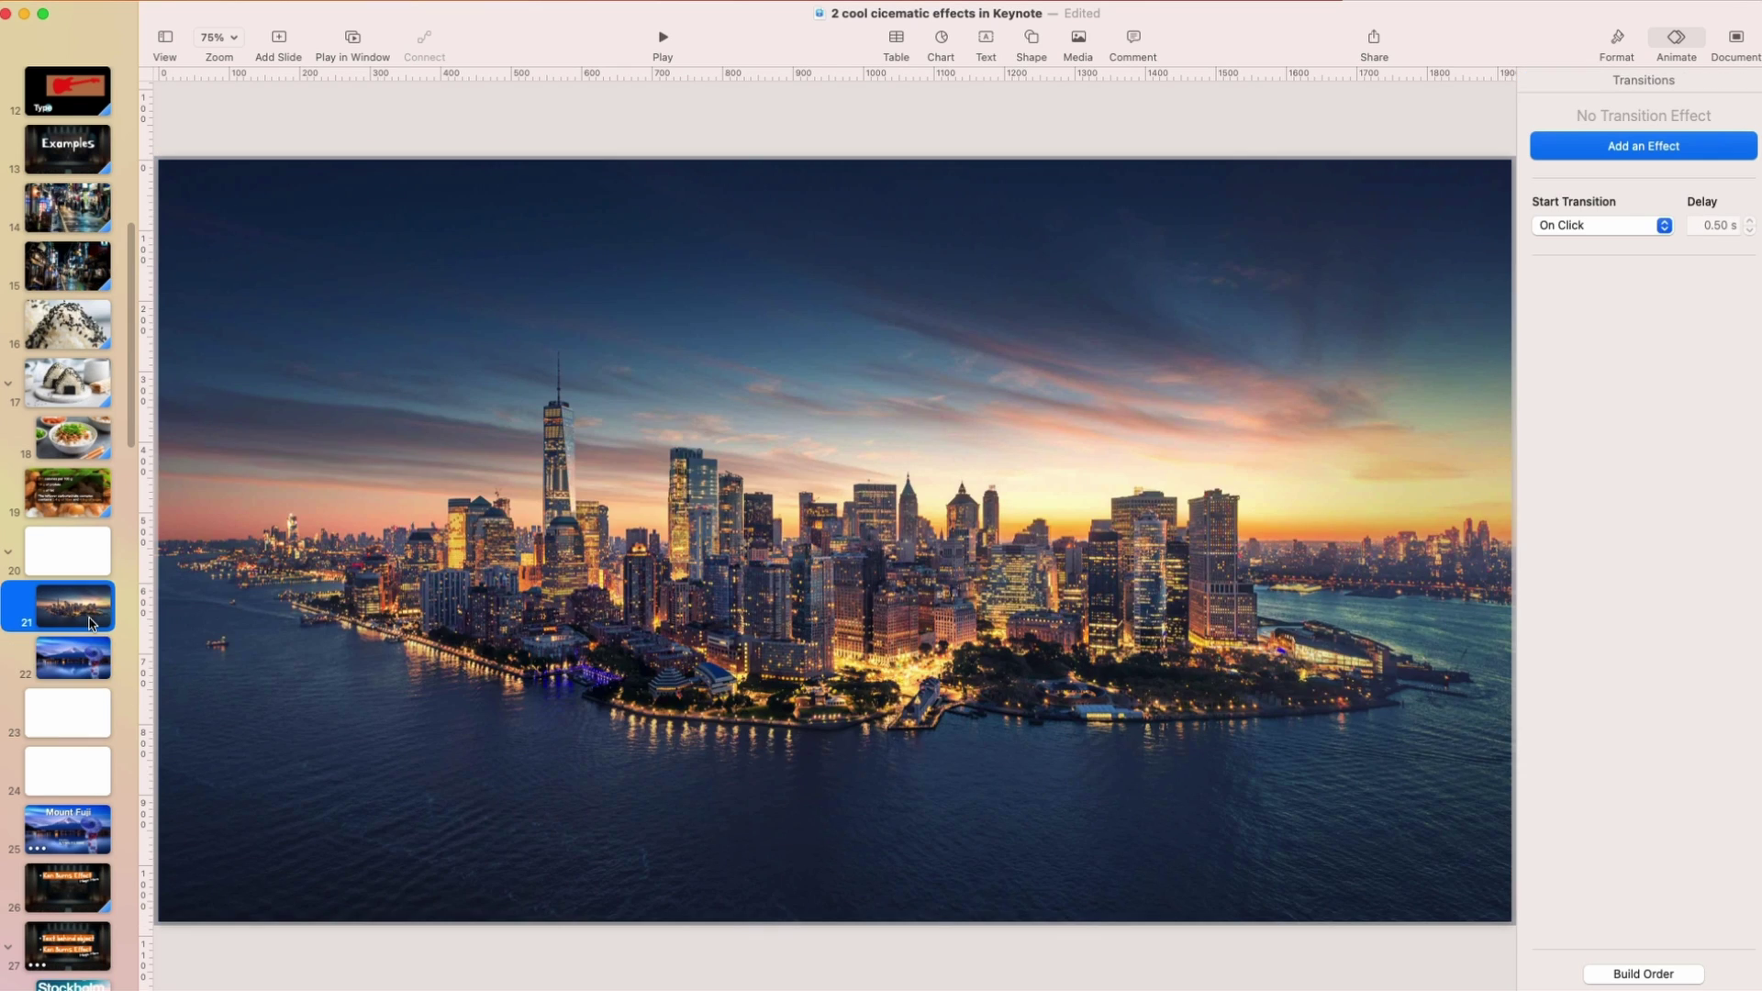
# Duplicate the city slide, set its photo to Original Size, and frame the tallest towers.
pyautogui.press('super+d')
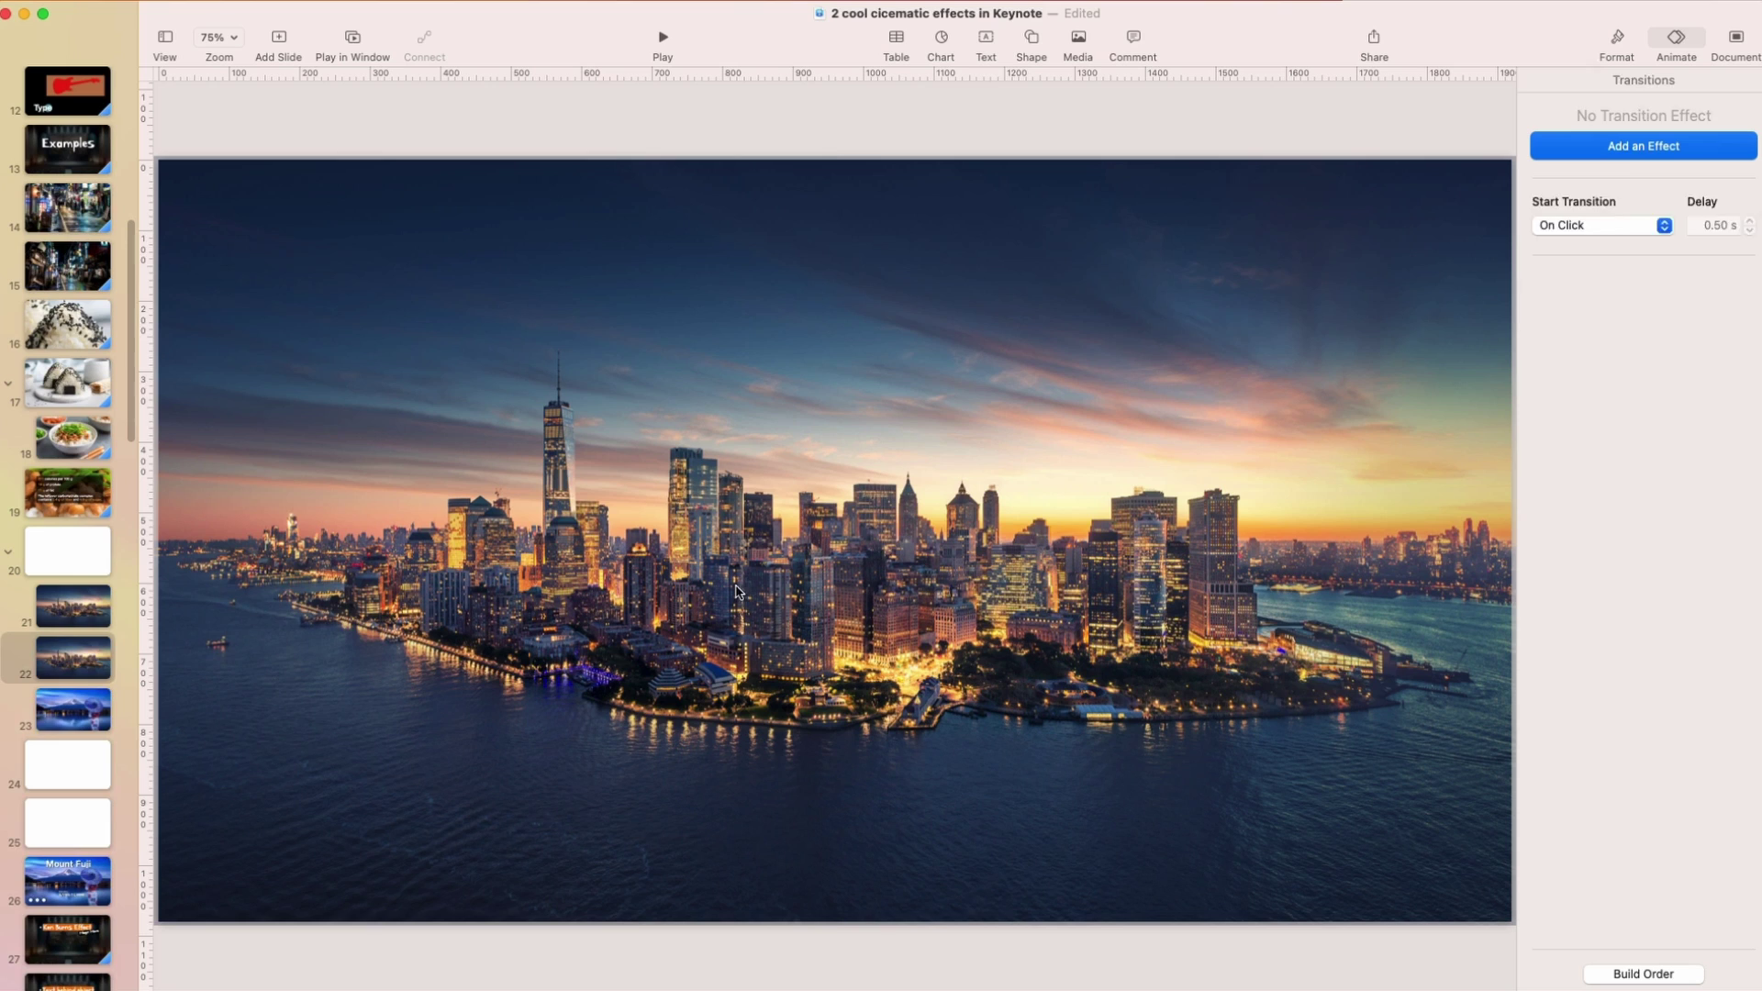
pyautogui.click(727, 595)
pyautogui.click(90, 669)
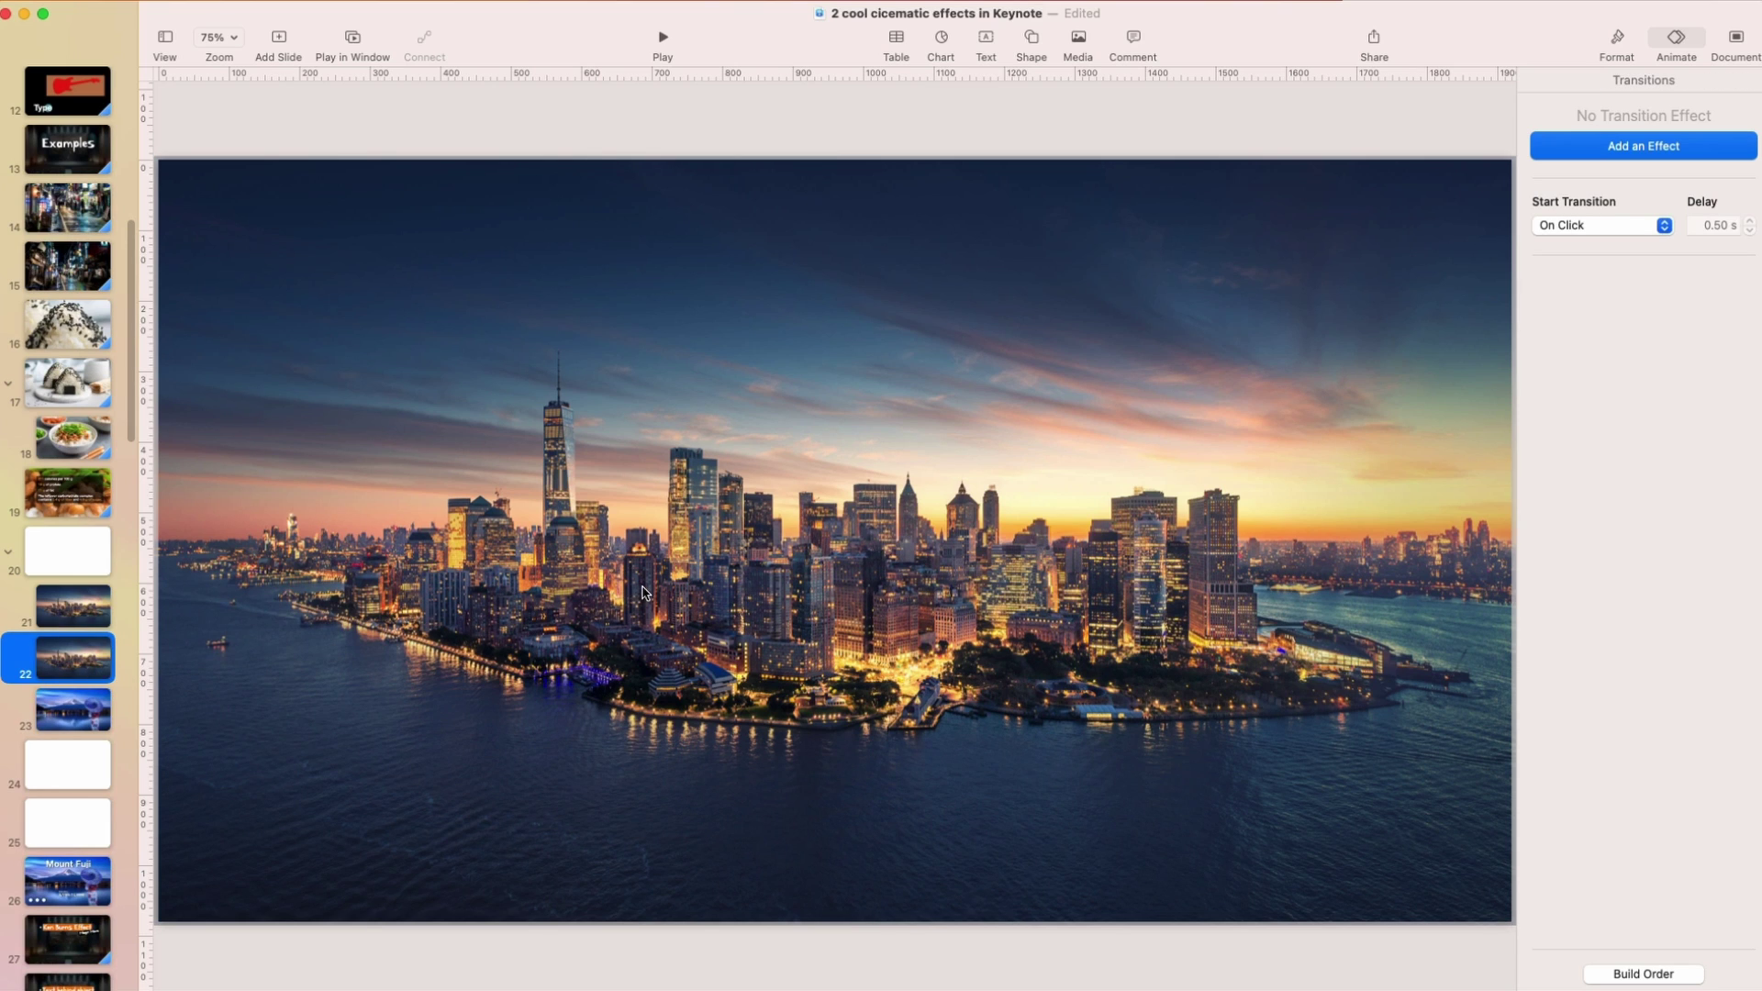
pyautogui.click(843, 608)
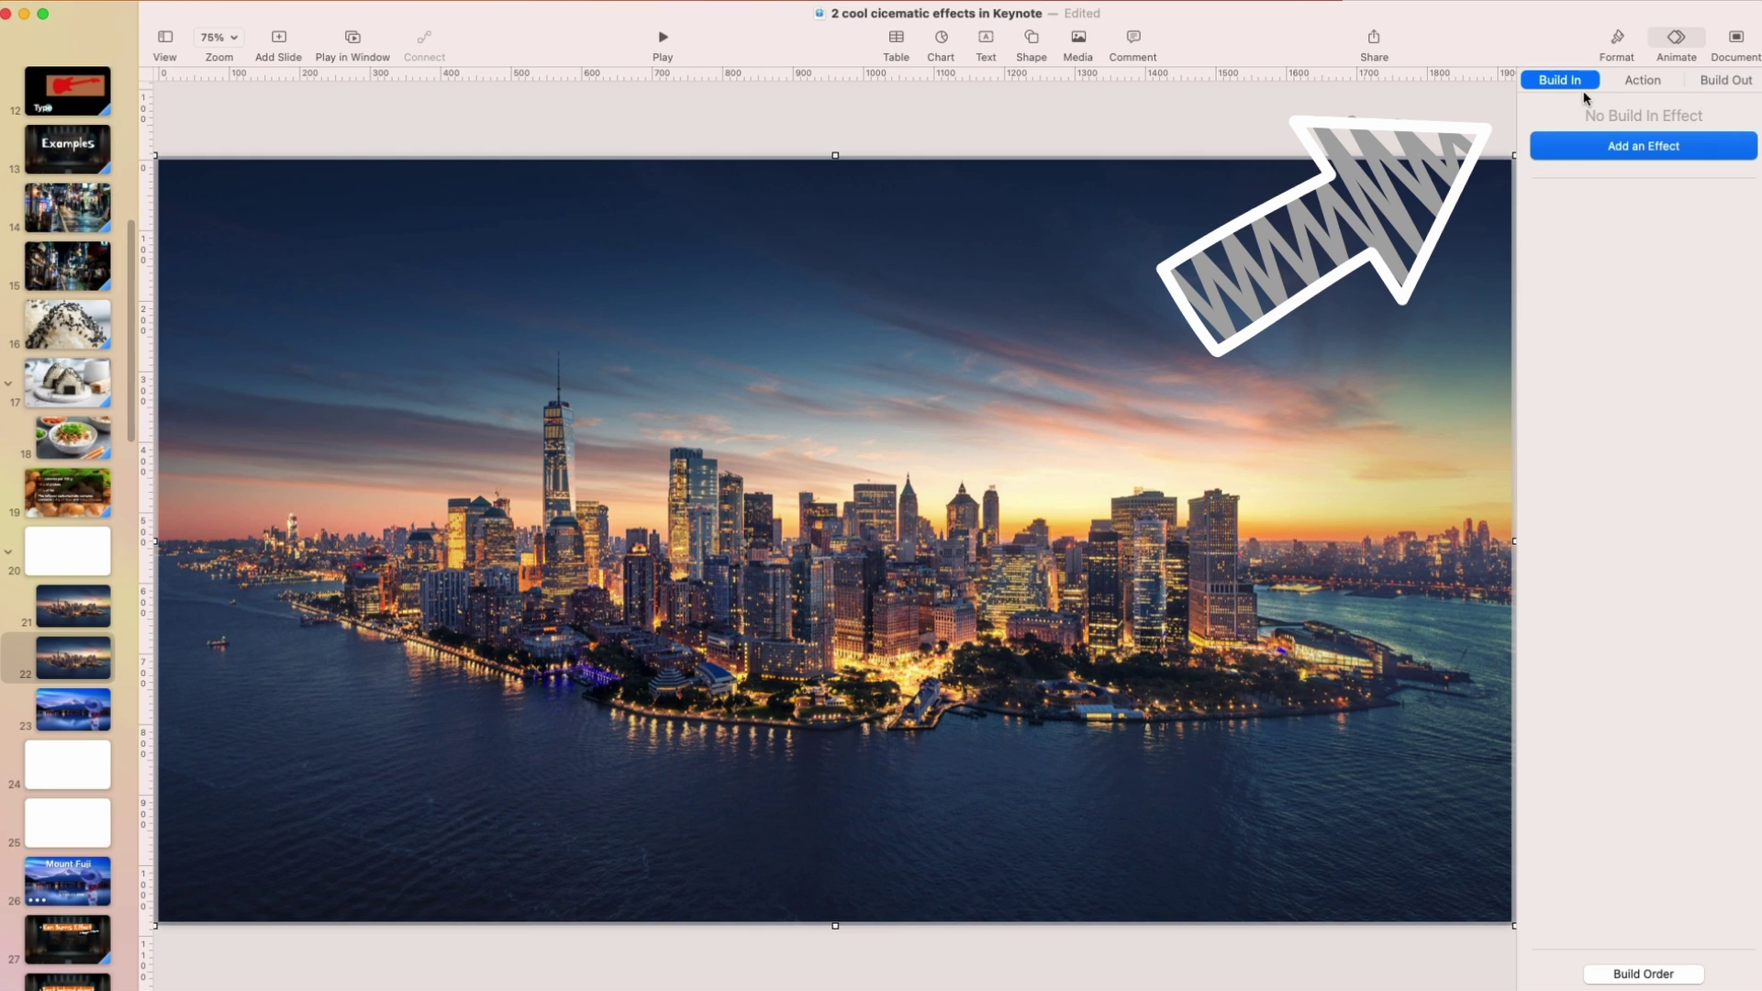
pyautogui.click(1612, 41)
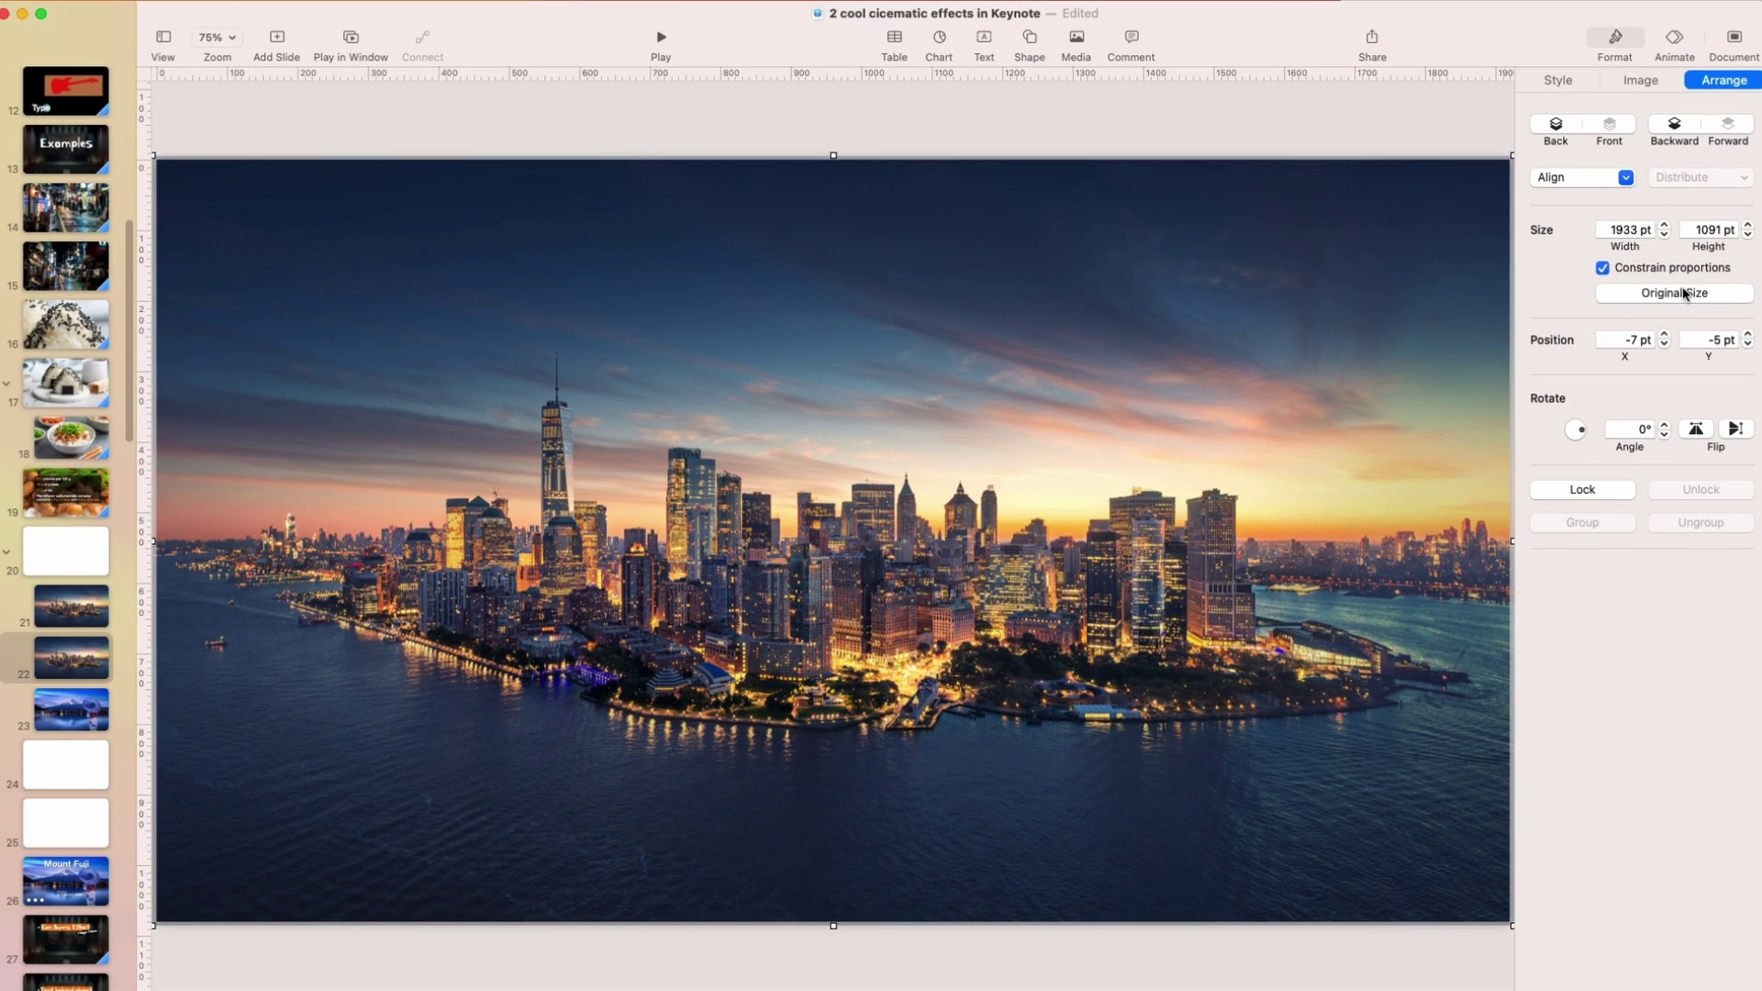
pyautogui.click(1670, 292)
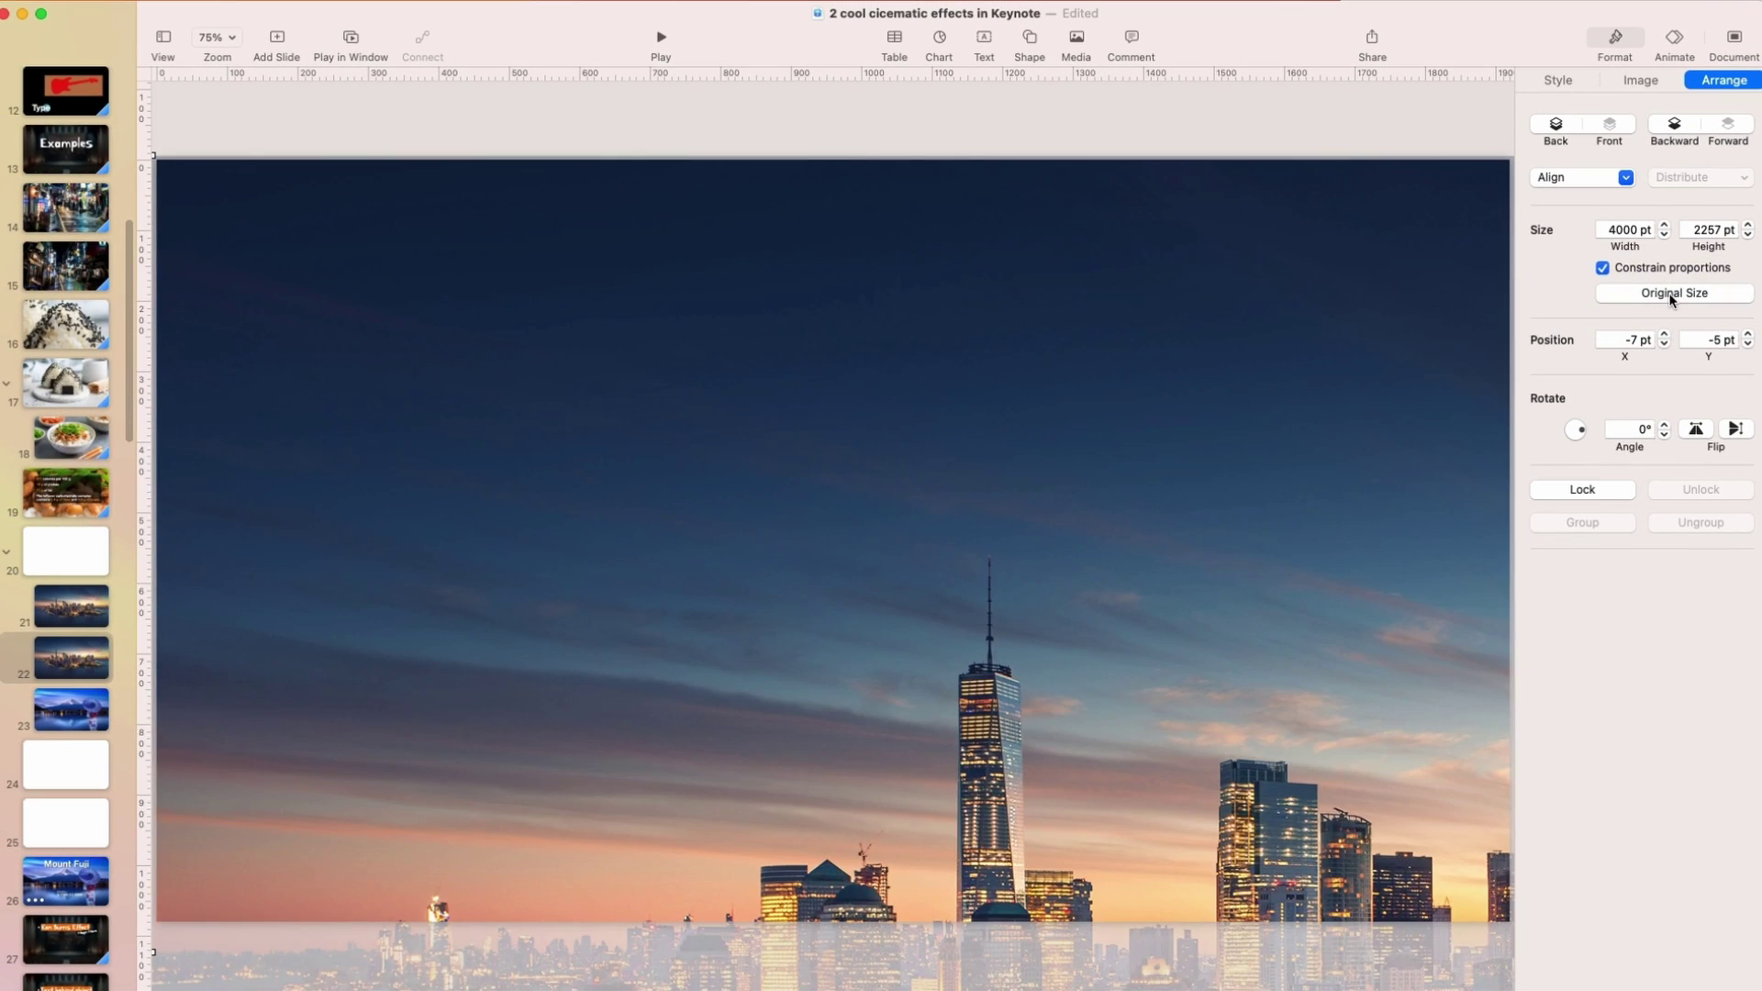
pyautogui.moveTo(948, 670); pyautogui.dragTo(699, 571)
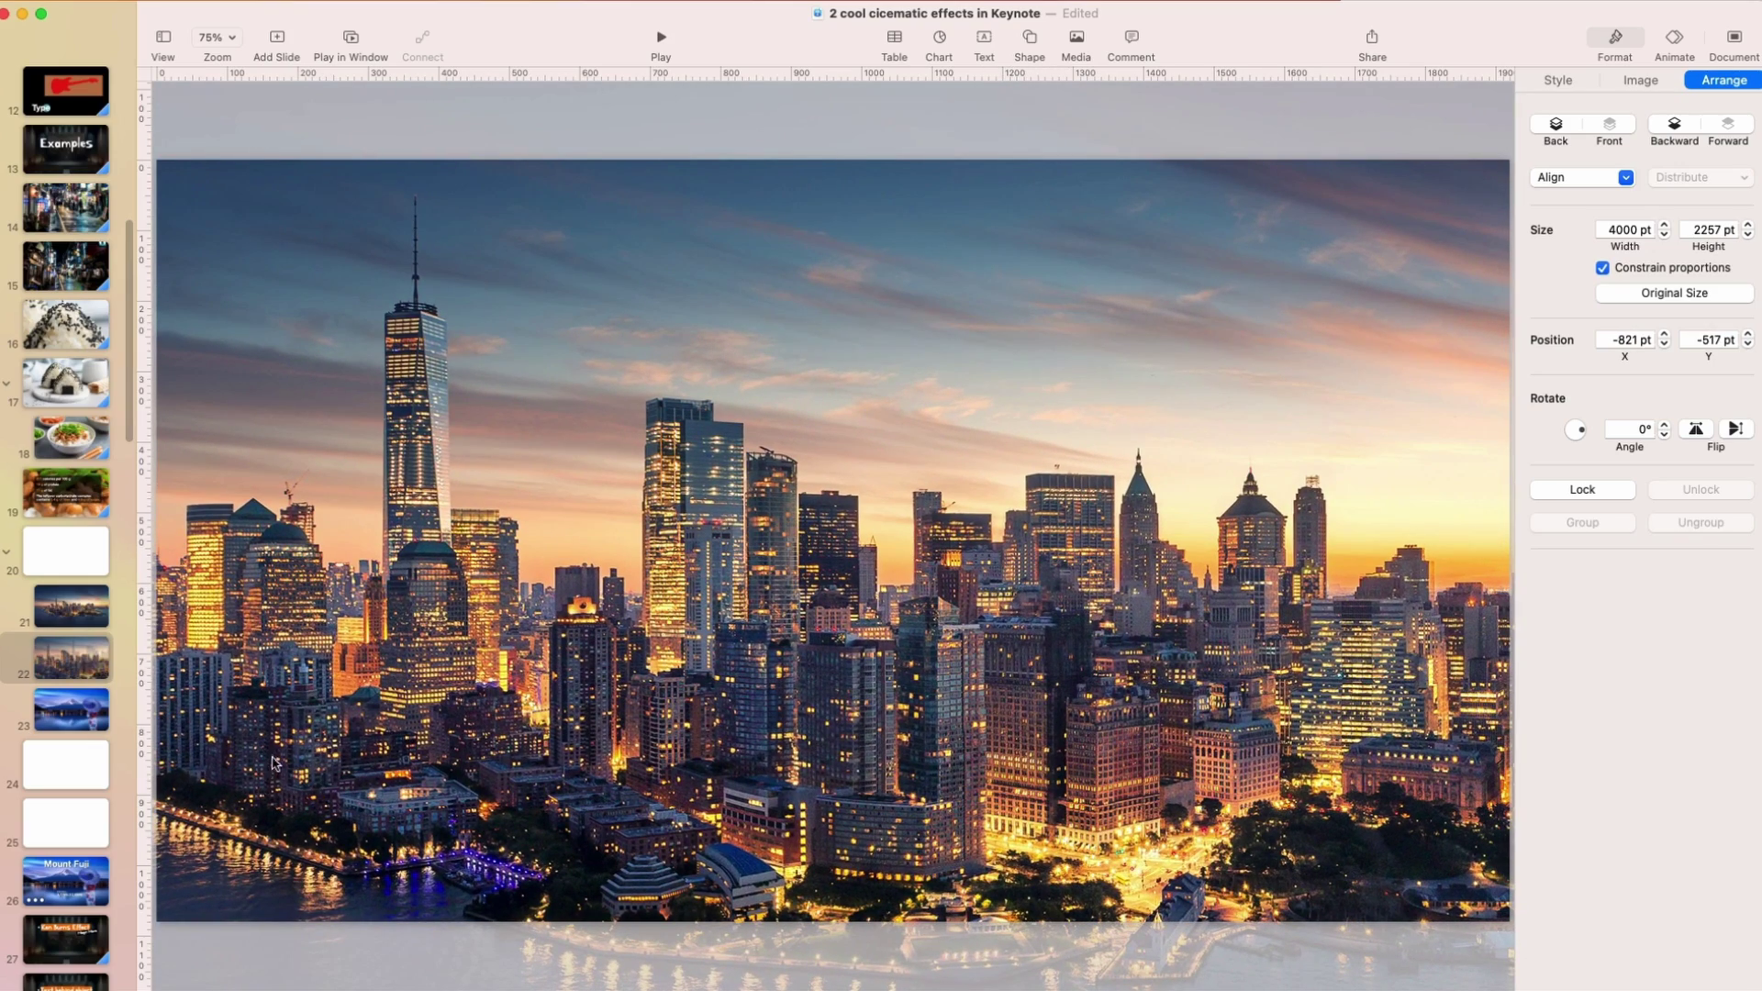
# Move the close-up city slide before the wide shot and give it a Magic Move transition.
pyautogui.click(81, 636)
pyautogui.moveTo(81, 636); pyautogui.dragTo(81, 606)
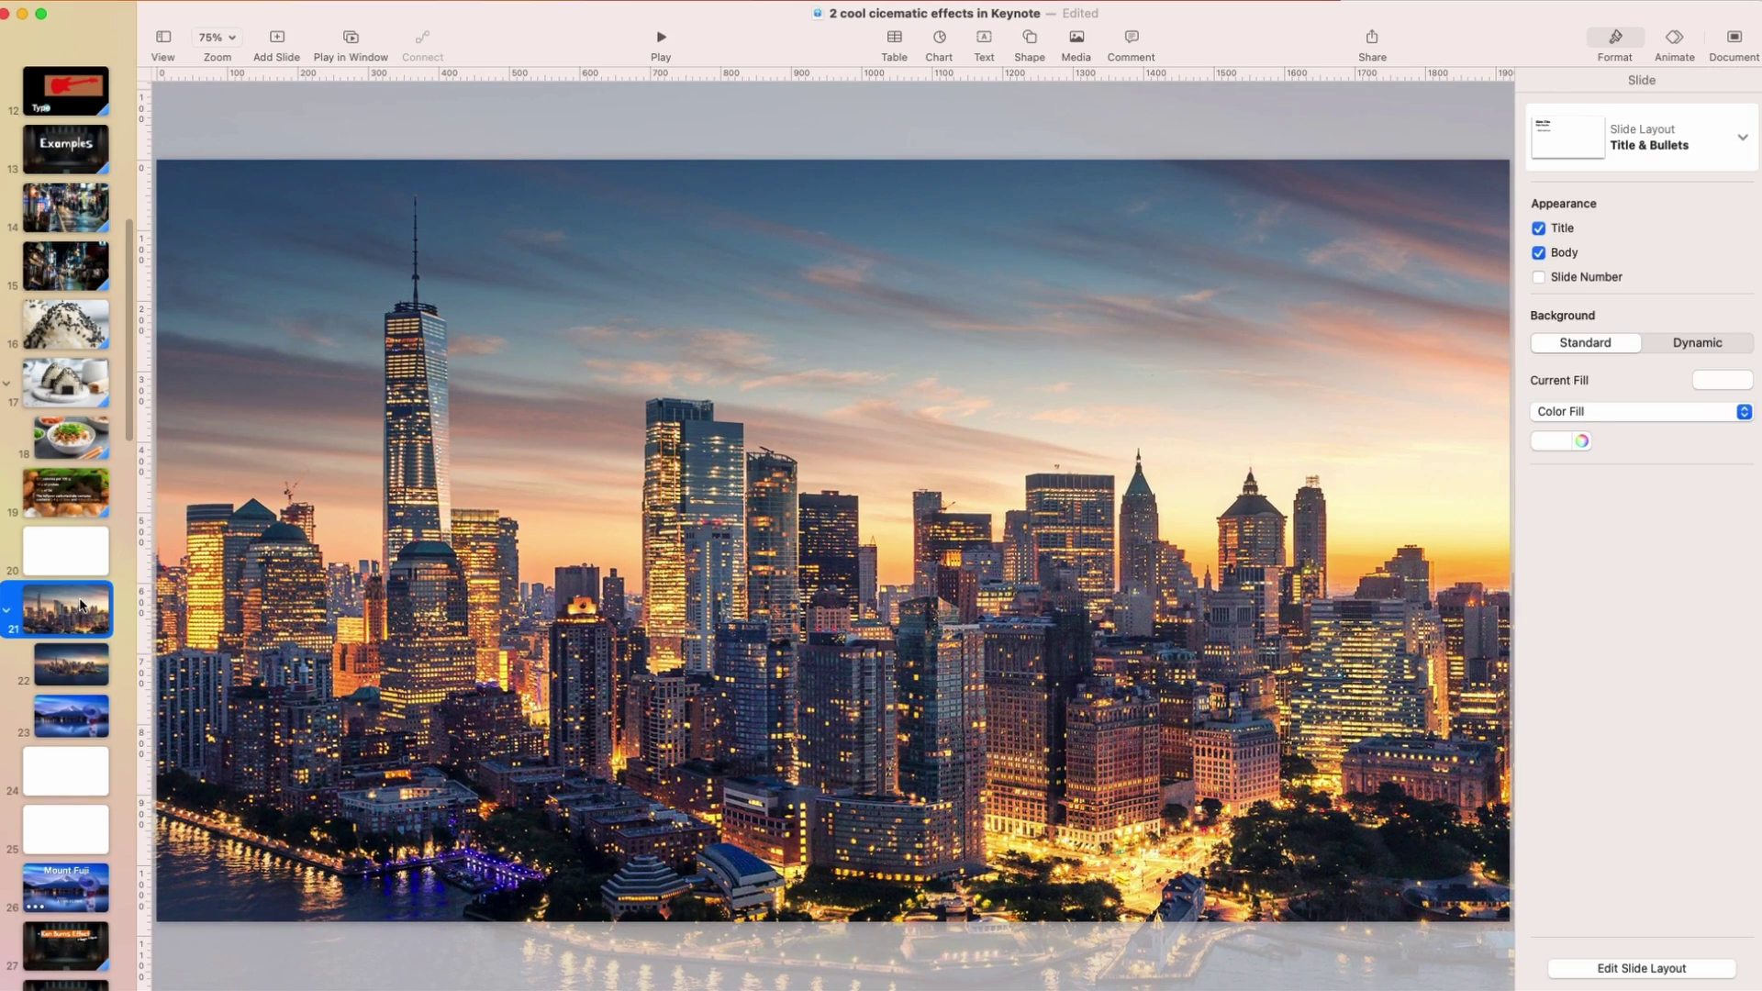
pyautogui.click(82, 671)
pyautogui.click(80, 623)
pyautogui.click(1675, 38)
pyautogui.click(1672, 145)
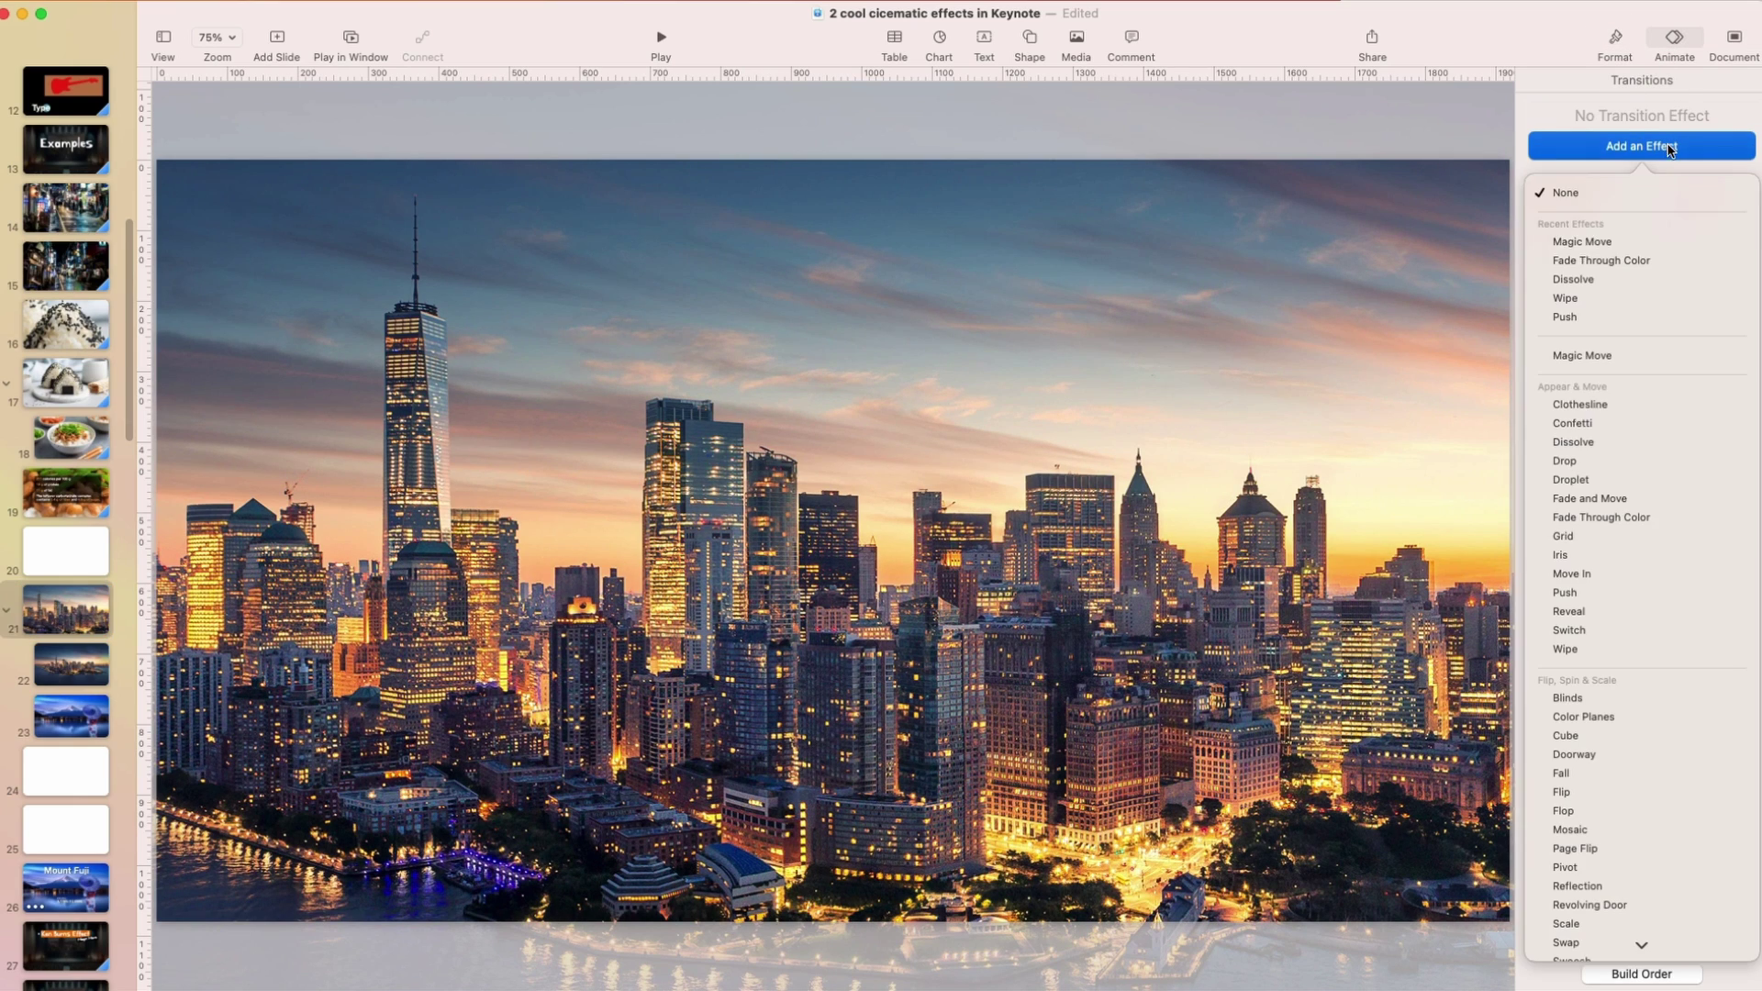
pyautogui.click(1661, 243)
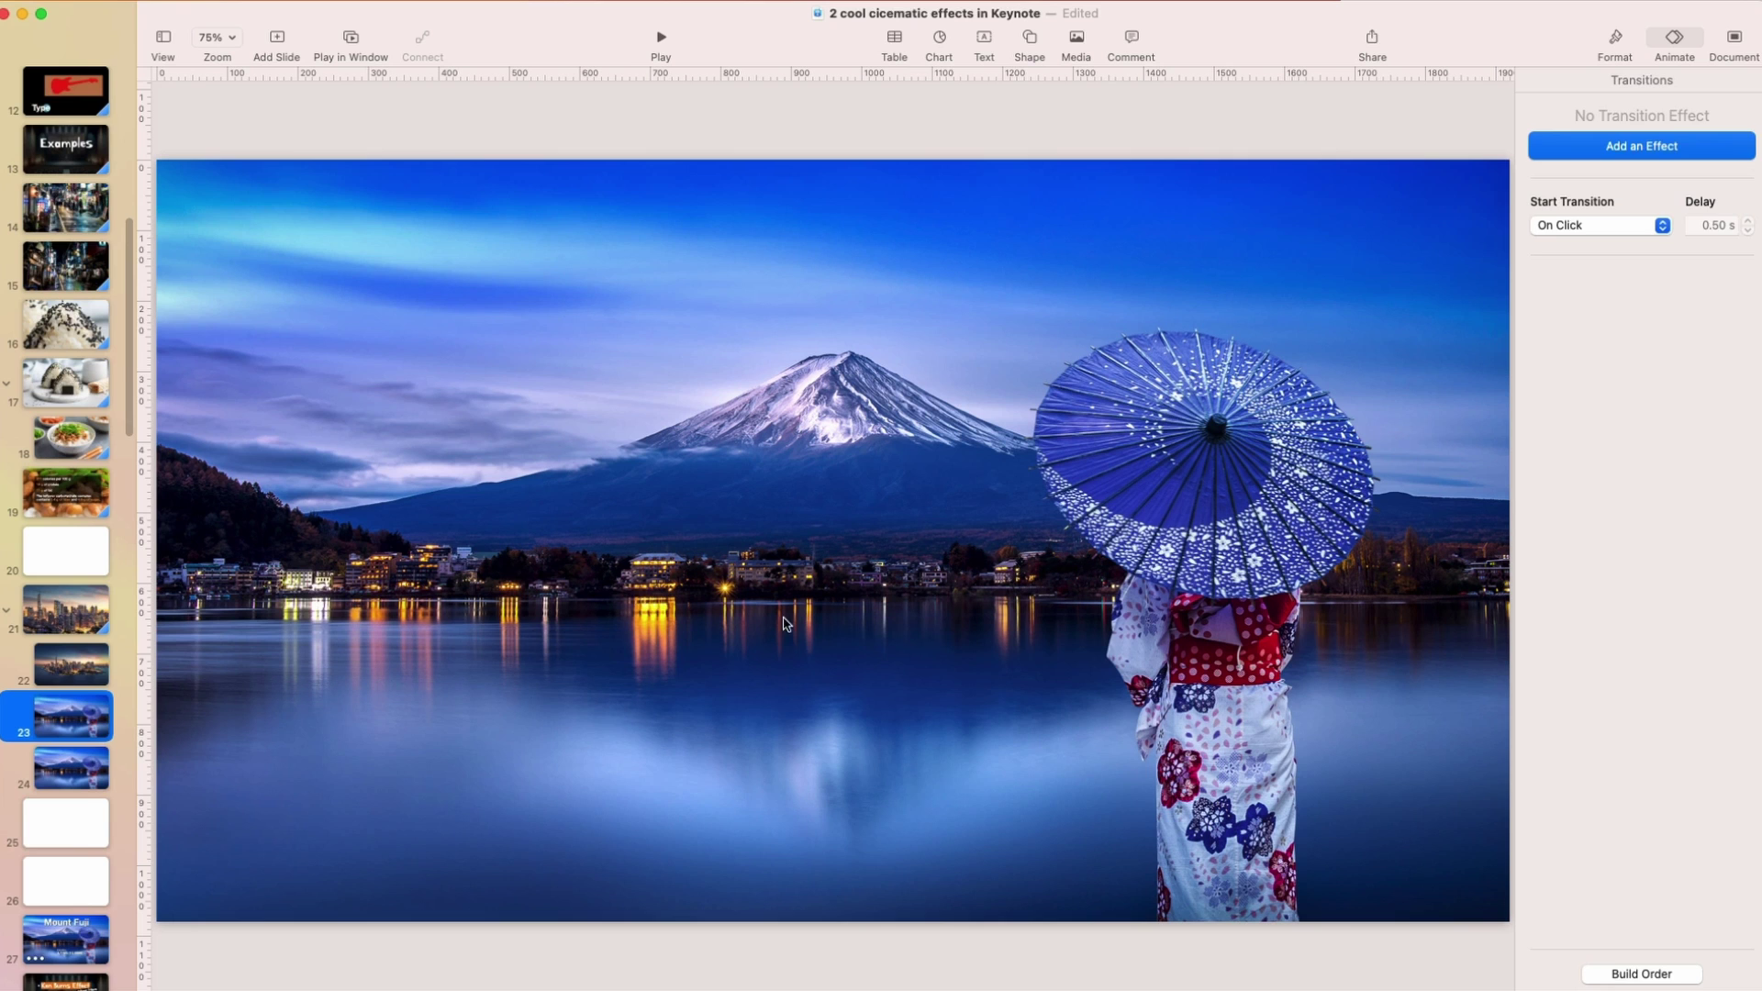
# Enlarge the Mount Fuji photo to Original Size and centre the peak on the slide.
pyautogui.click(1200, 431)
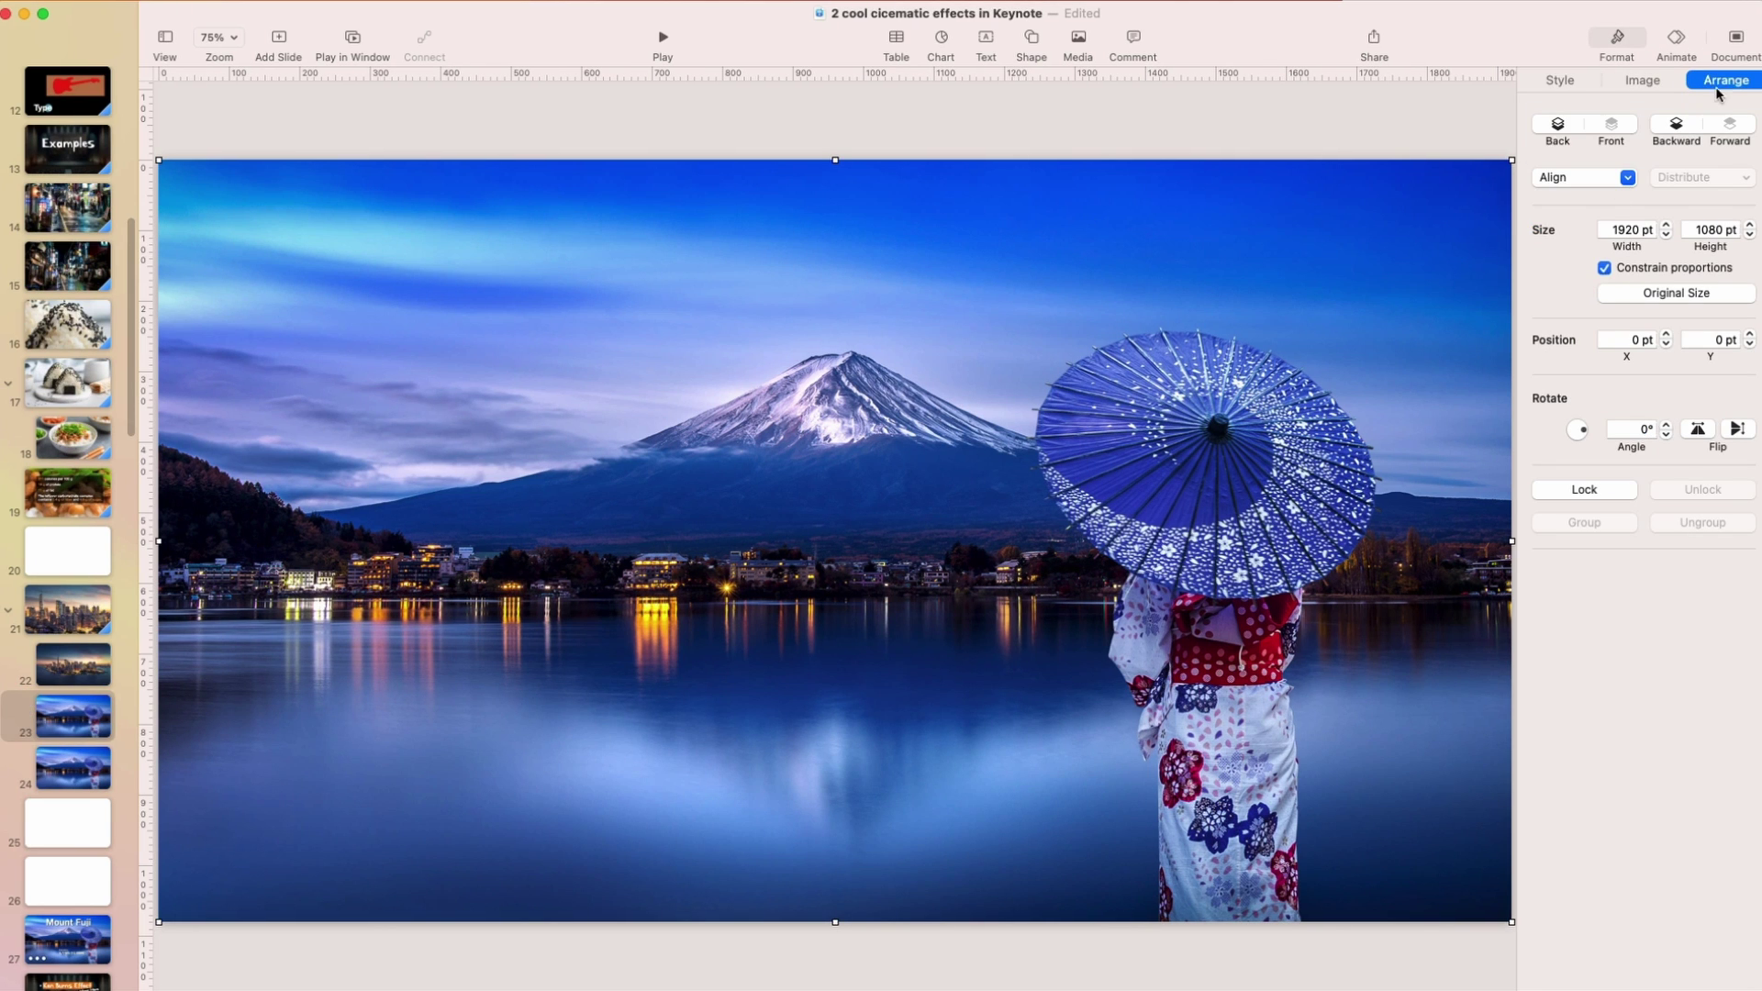
pyautogui.click(1663, 294)
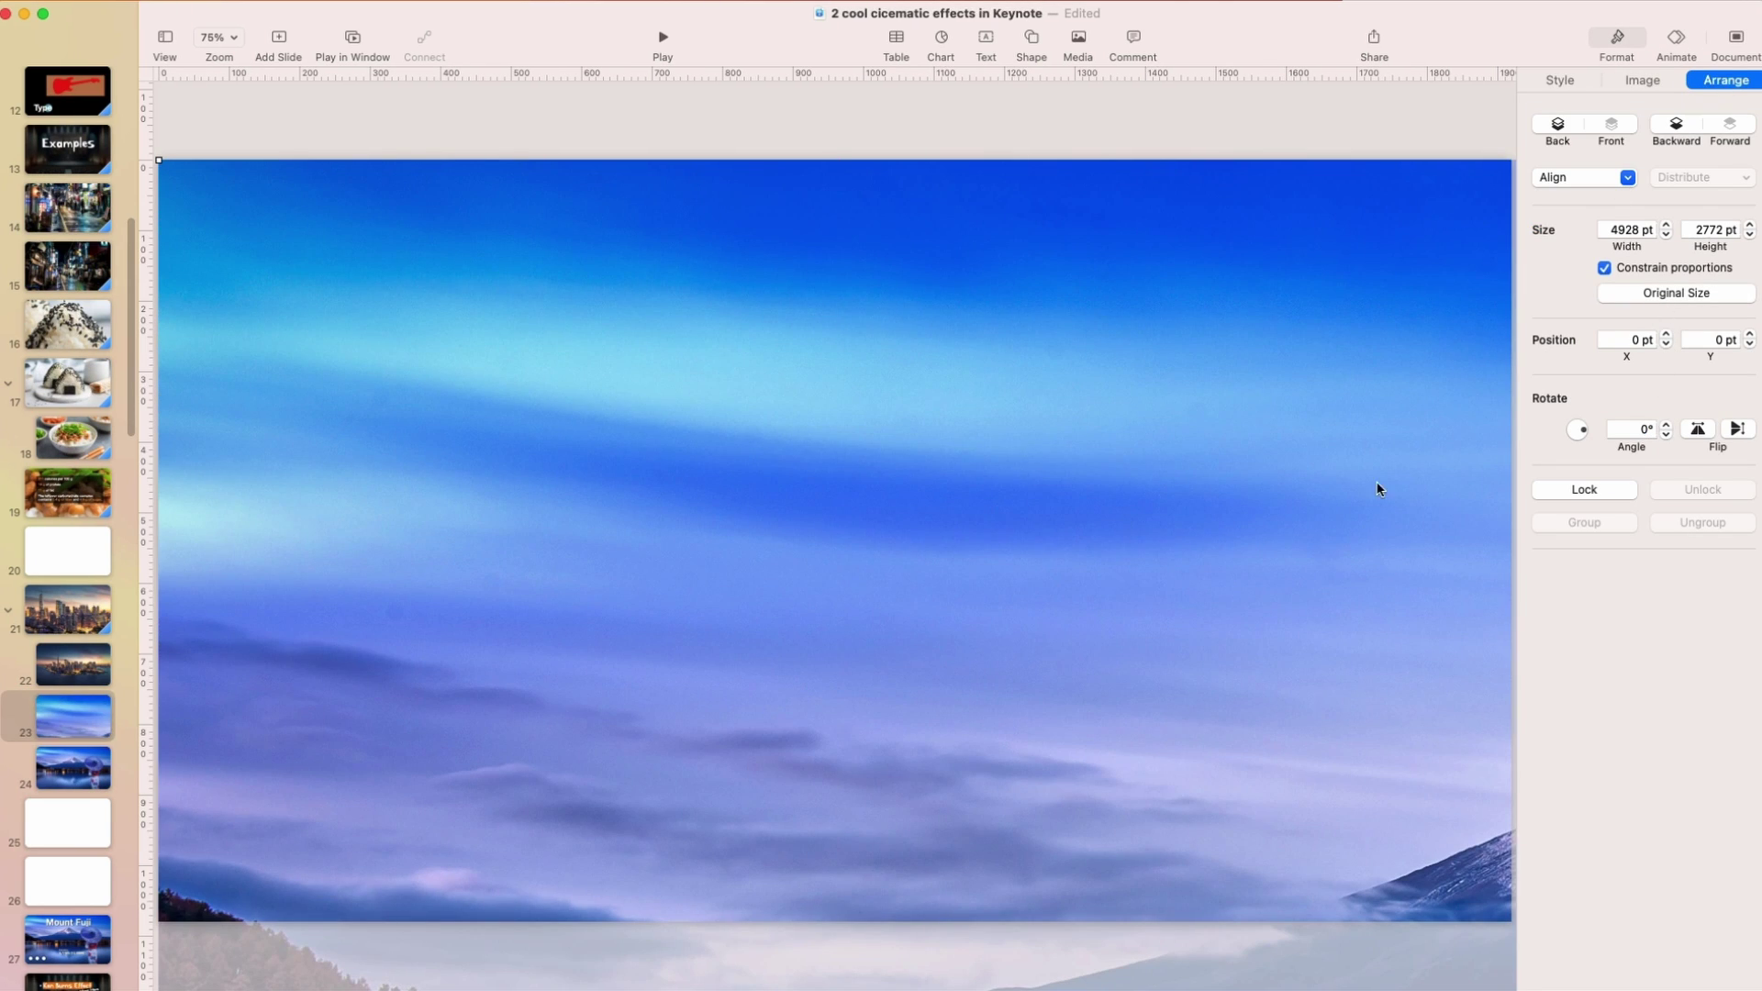
pyautogui.moveTo(1318, 569); pyautogui.dragTo(1086, 377)
pyautogui.moveTo(1203, 417); pyautogui.dragTo(877, 417)
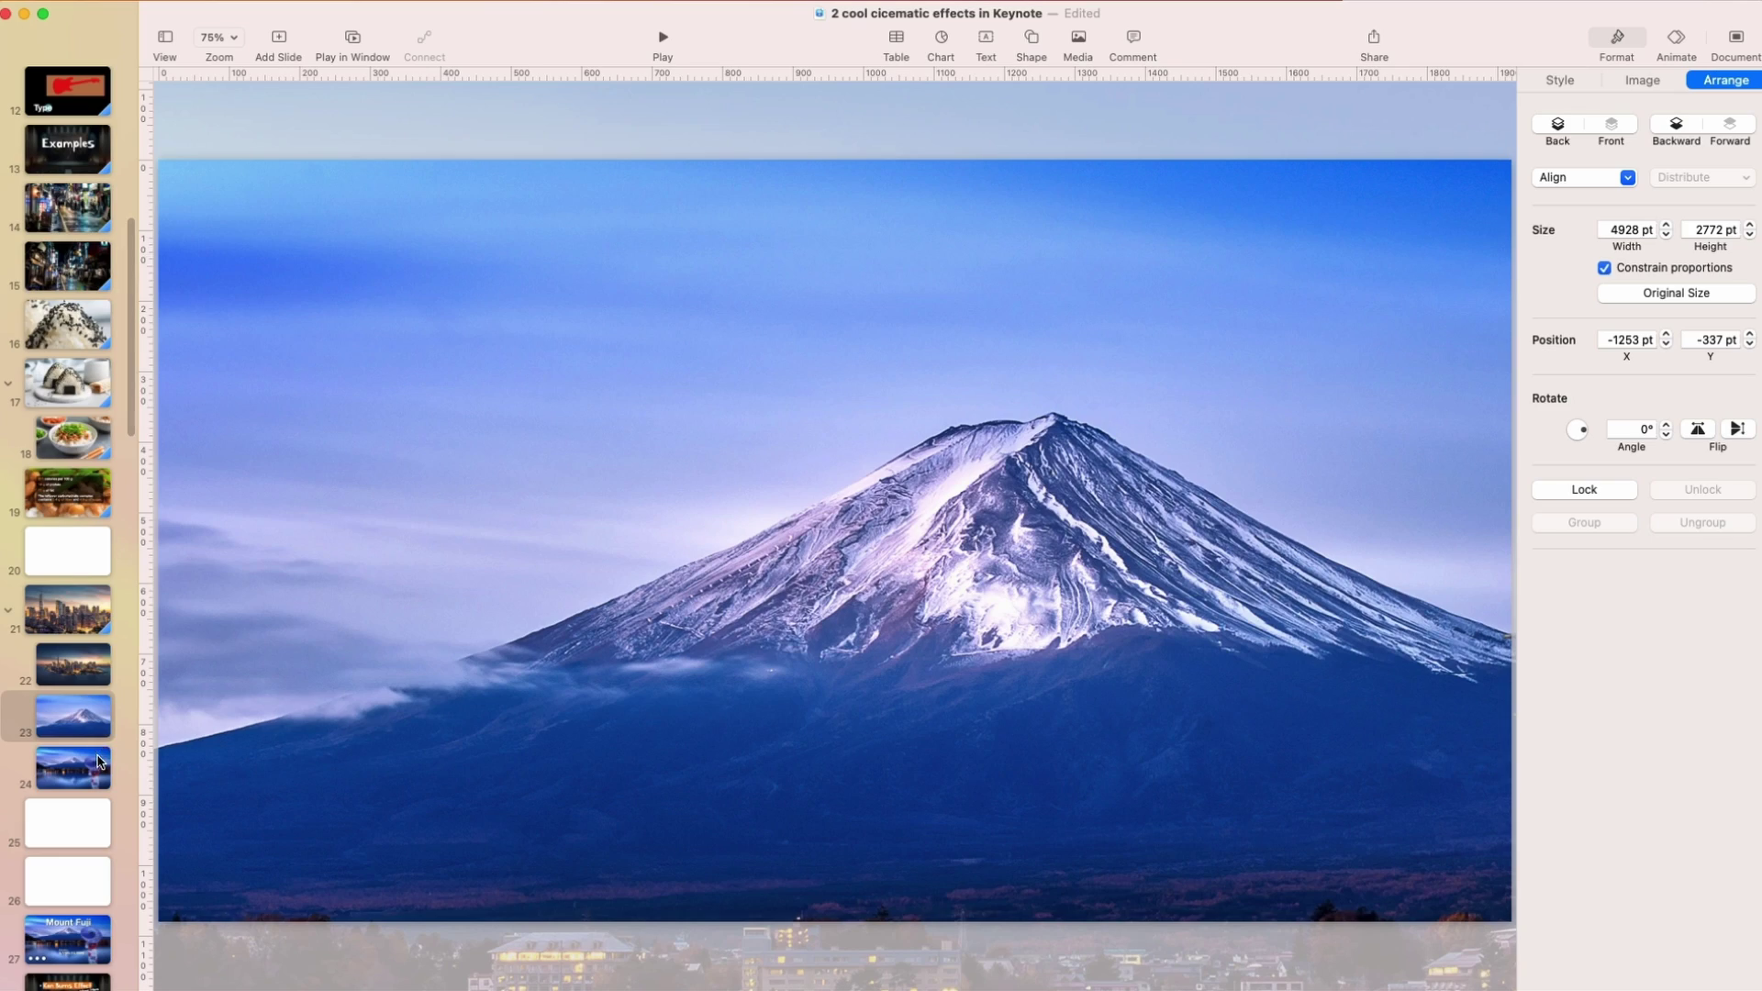
# Give the Mount Fuji close-up slide a 6.25-second Magic Move transition.
pyautogui.click(93, 770)
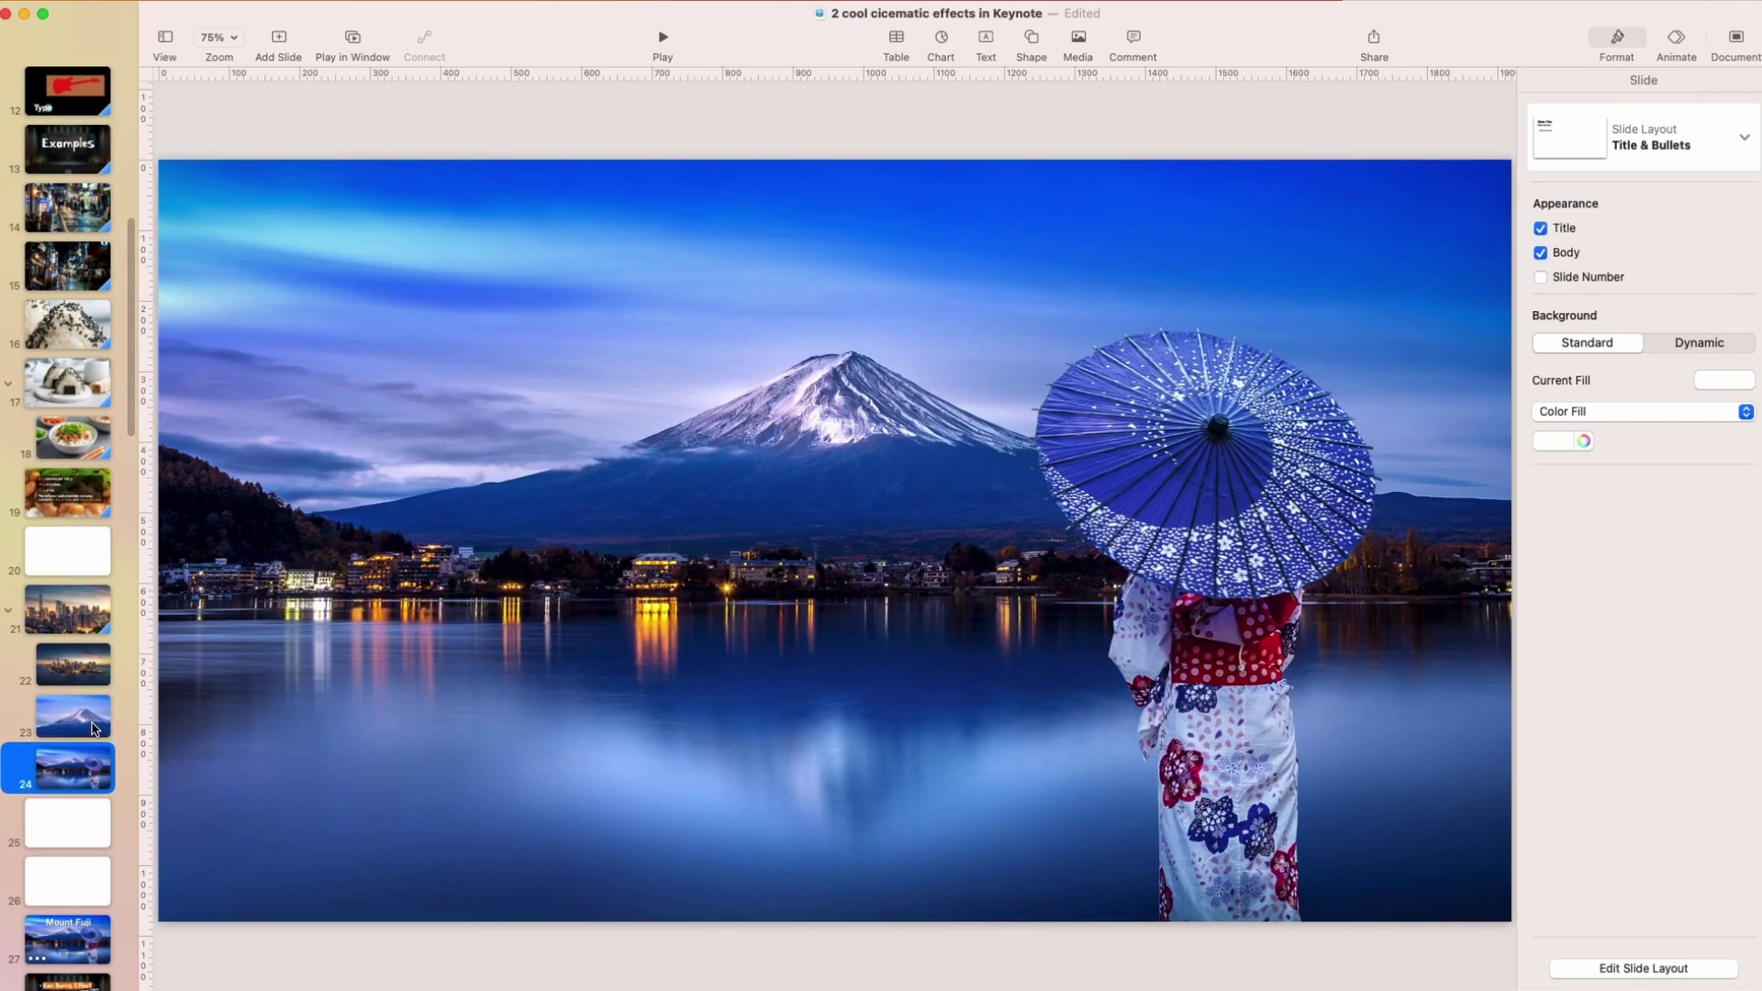
pyautogui.click(92, 725)
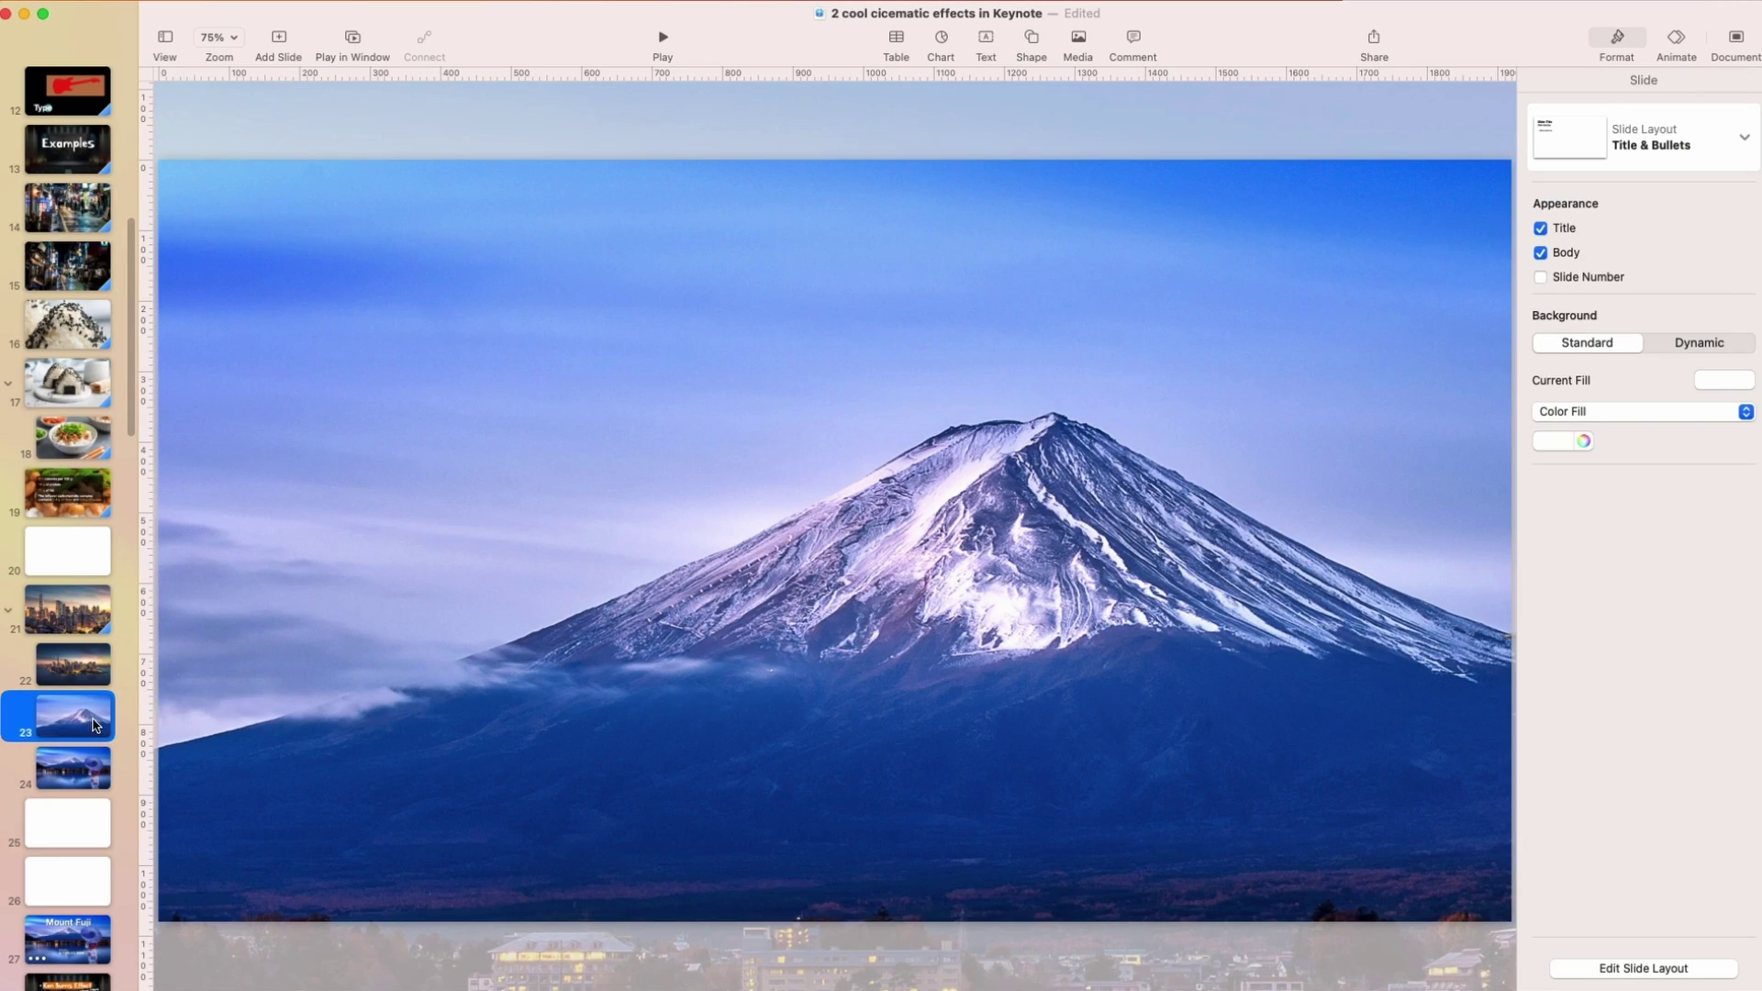
pyautogui.click(1671, 44)
pyautogui.click(1672, 147)
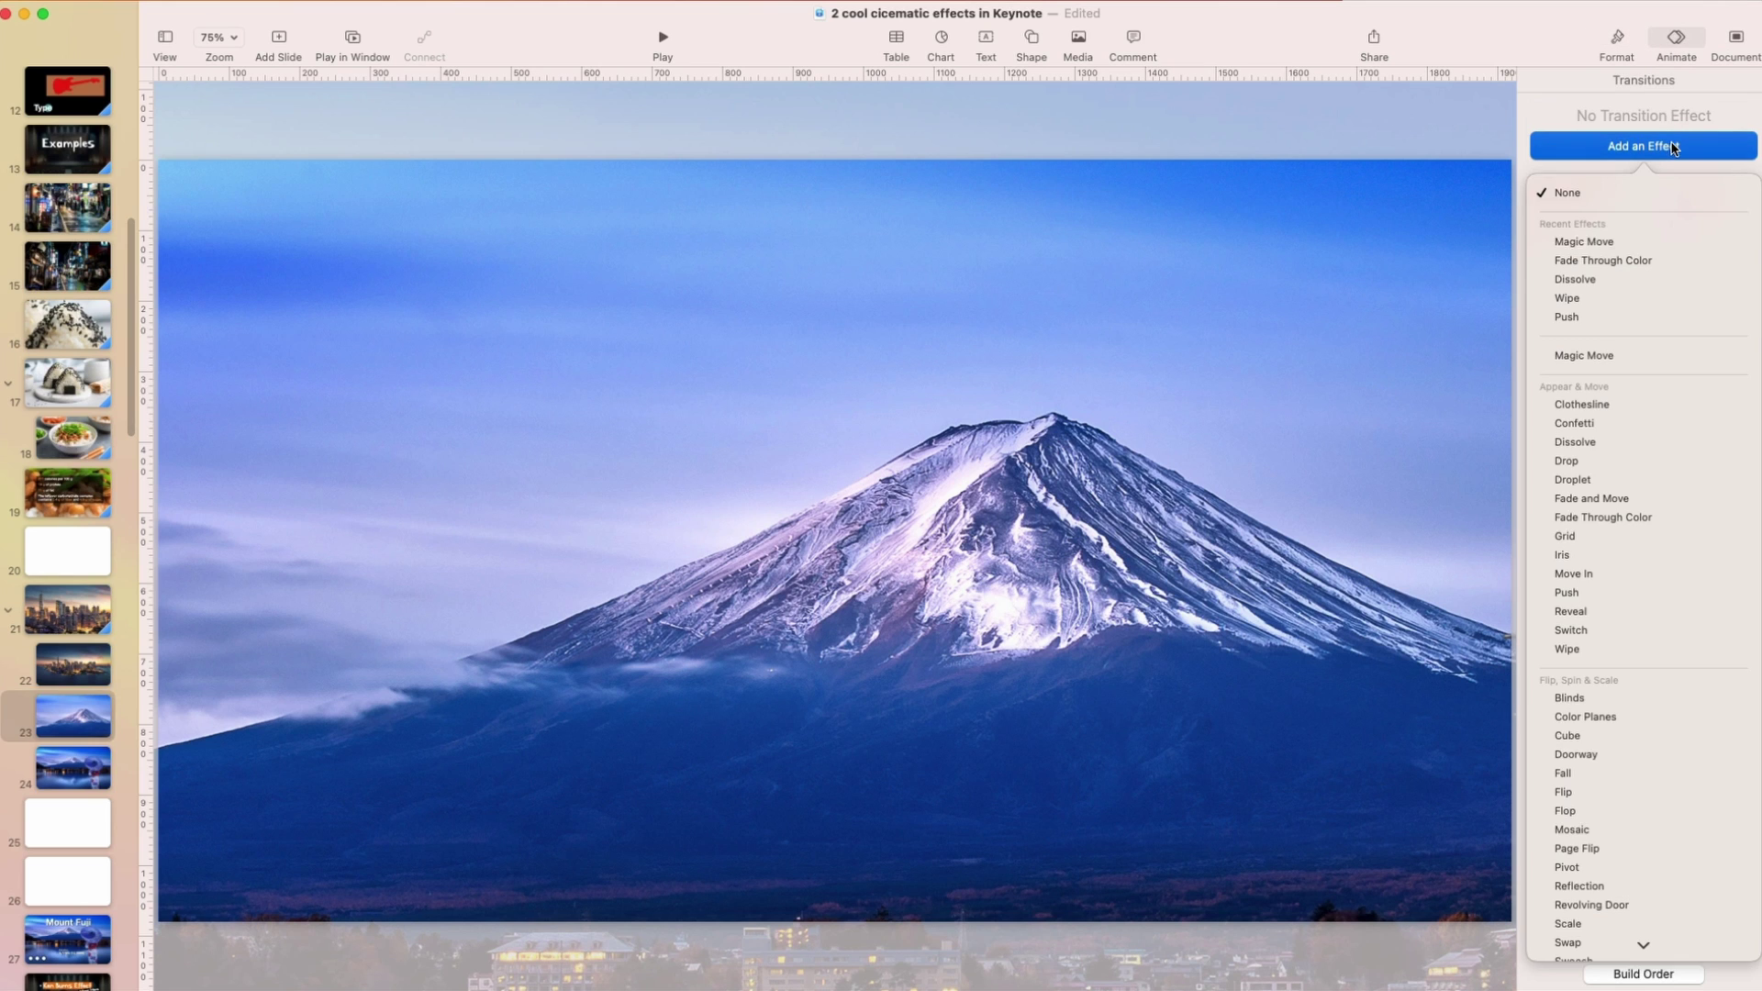
pyautogui.click(1656, 242)
pyautogui.moveTo(1656, 232); pyautogui.dragTo(1598, 227)
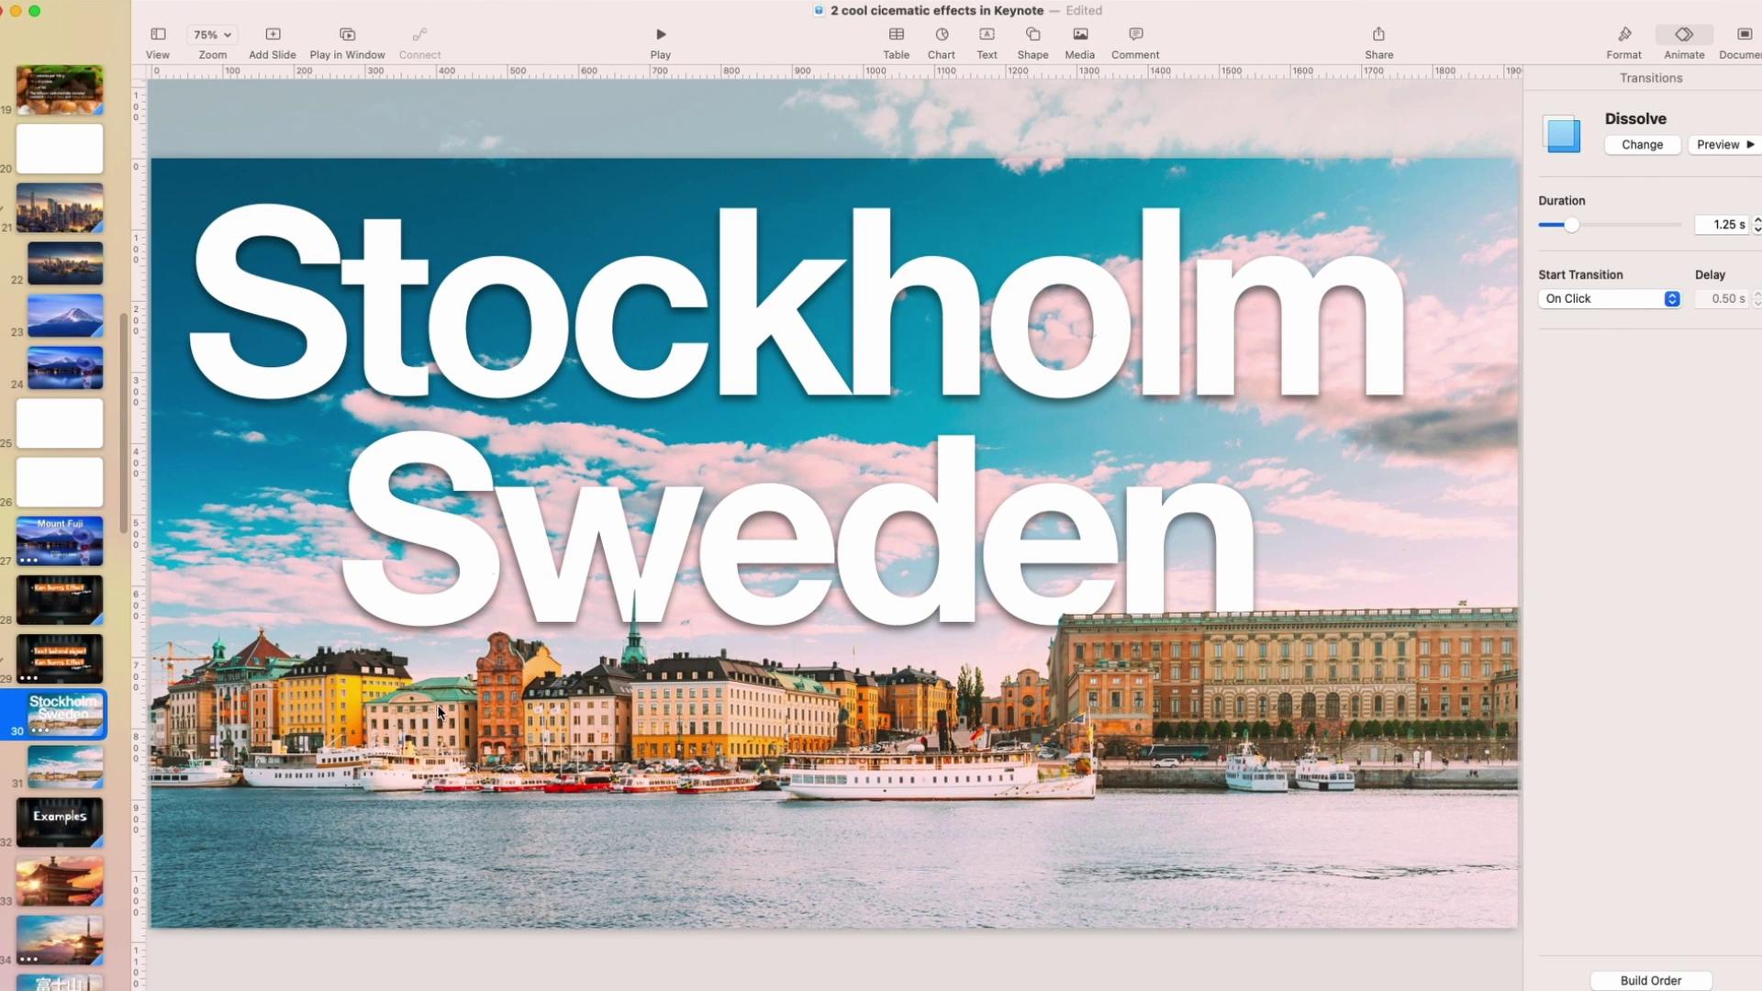
# On the plain Stockholm photo slide, drag the photo and undo so it fills the slide again.
pyautogui.press('Down')
pyautogui.moveTo(649, 702); pyautogui.dragTo(662, 669)
pyautogui.press('super+z')
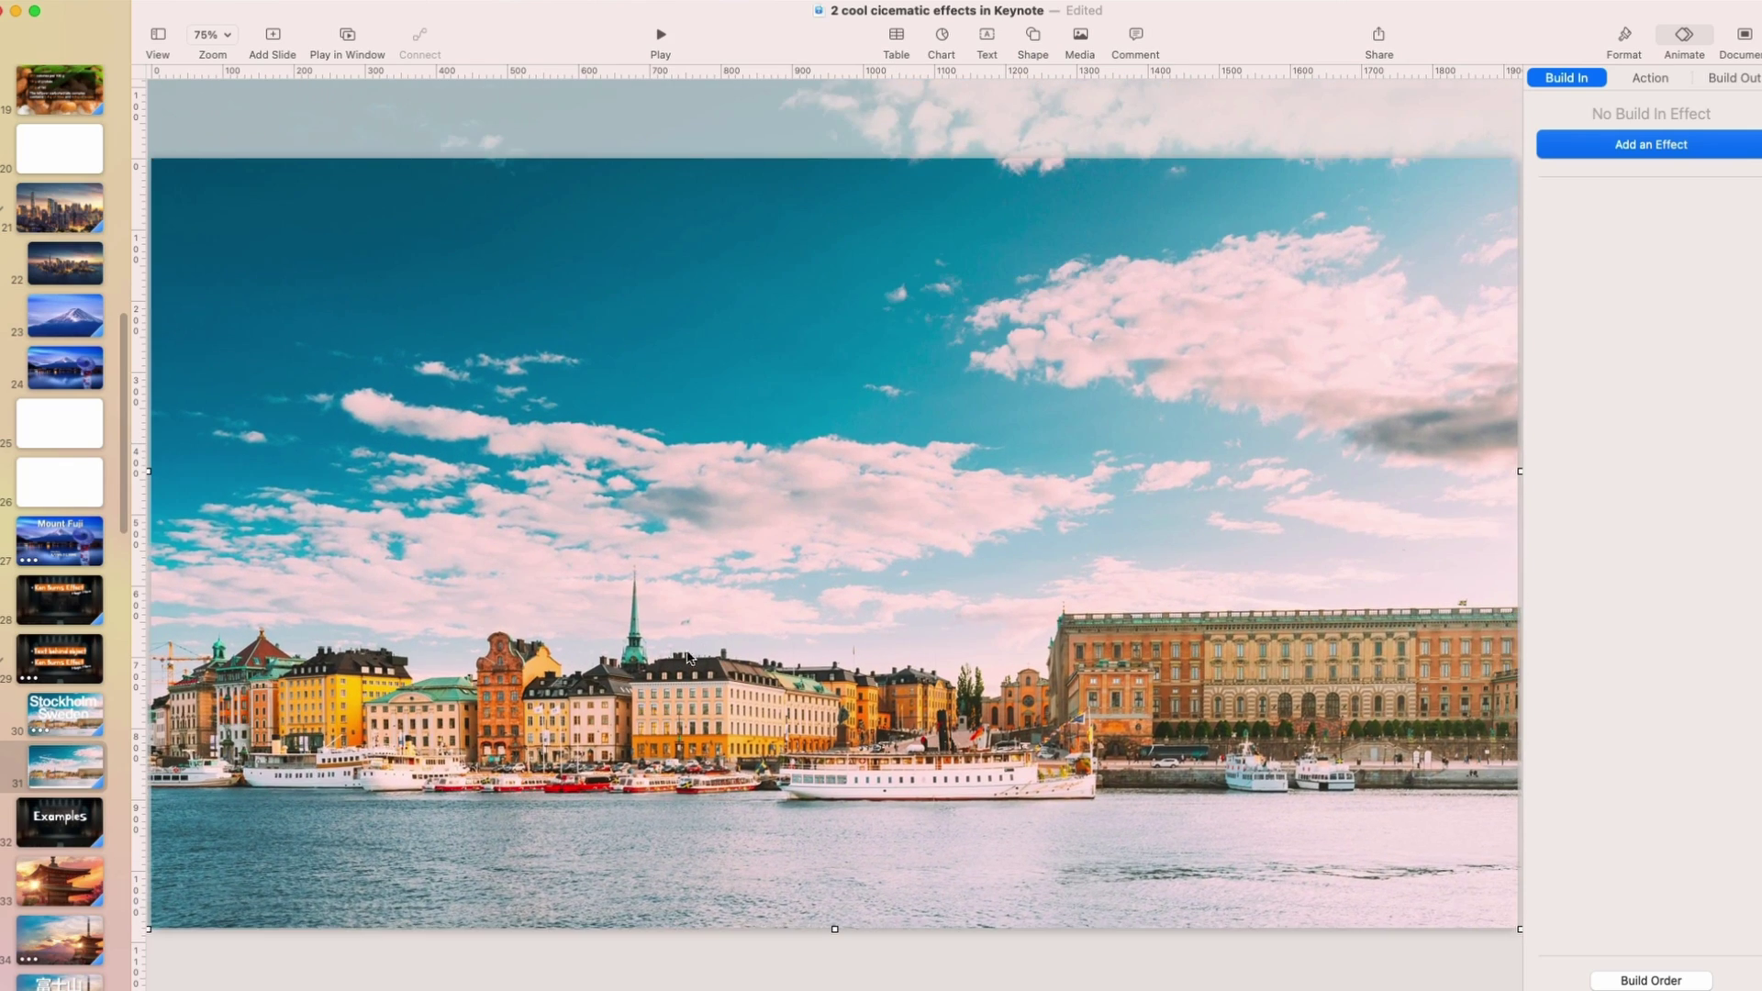
# On the Stockholm Sweden title slide, try moving the photo (undone), then shift the title.
pyautogui.click(64, 721)
pyautogui.moveTo(729, 817); pyautogui.dragTo(619, 713)
pyautogui.press('super+z')
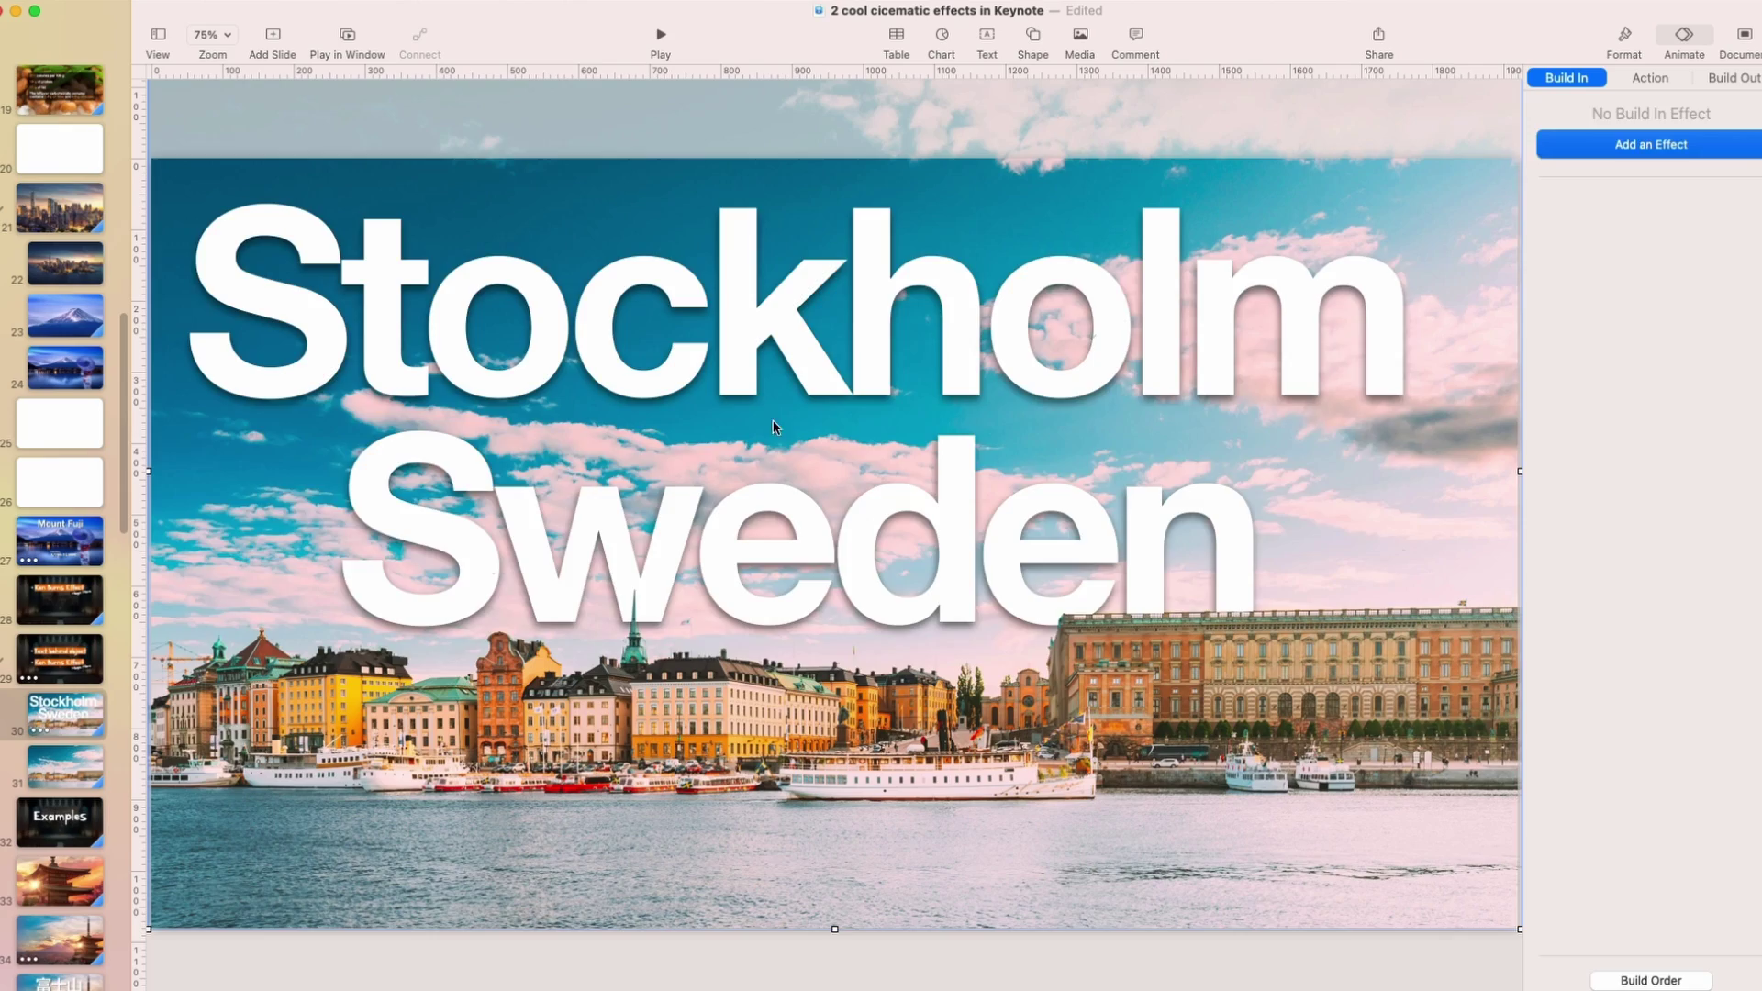
pyautogui.moveTo(774, 427); pyautogui.dragTo(760, 358)
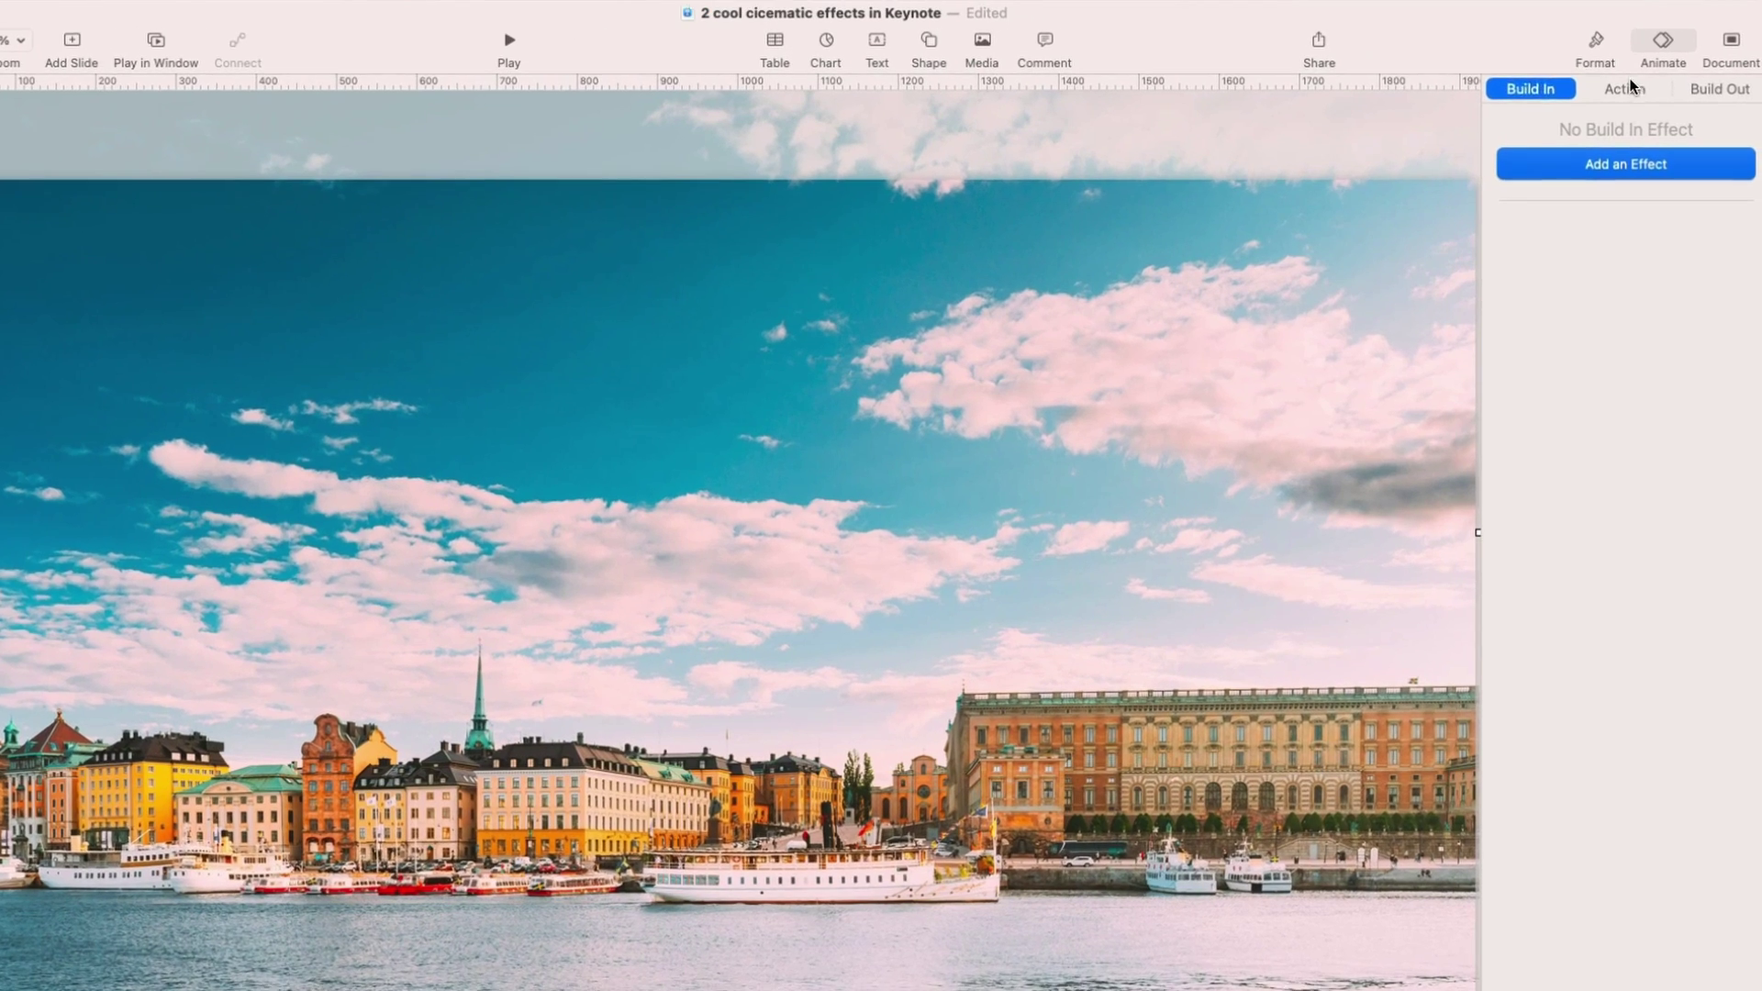
# Use Instant Alpha to make the Stockholm photo's sky transparent, leaving buildings, boats and water.
pyautogui.click(1623, 41)
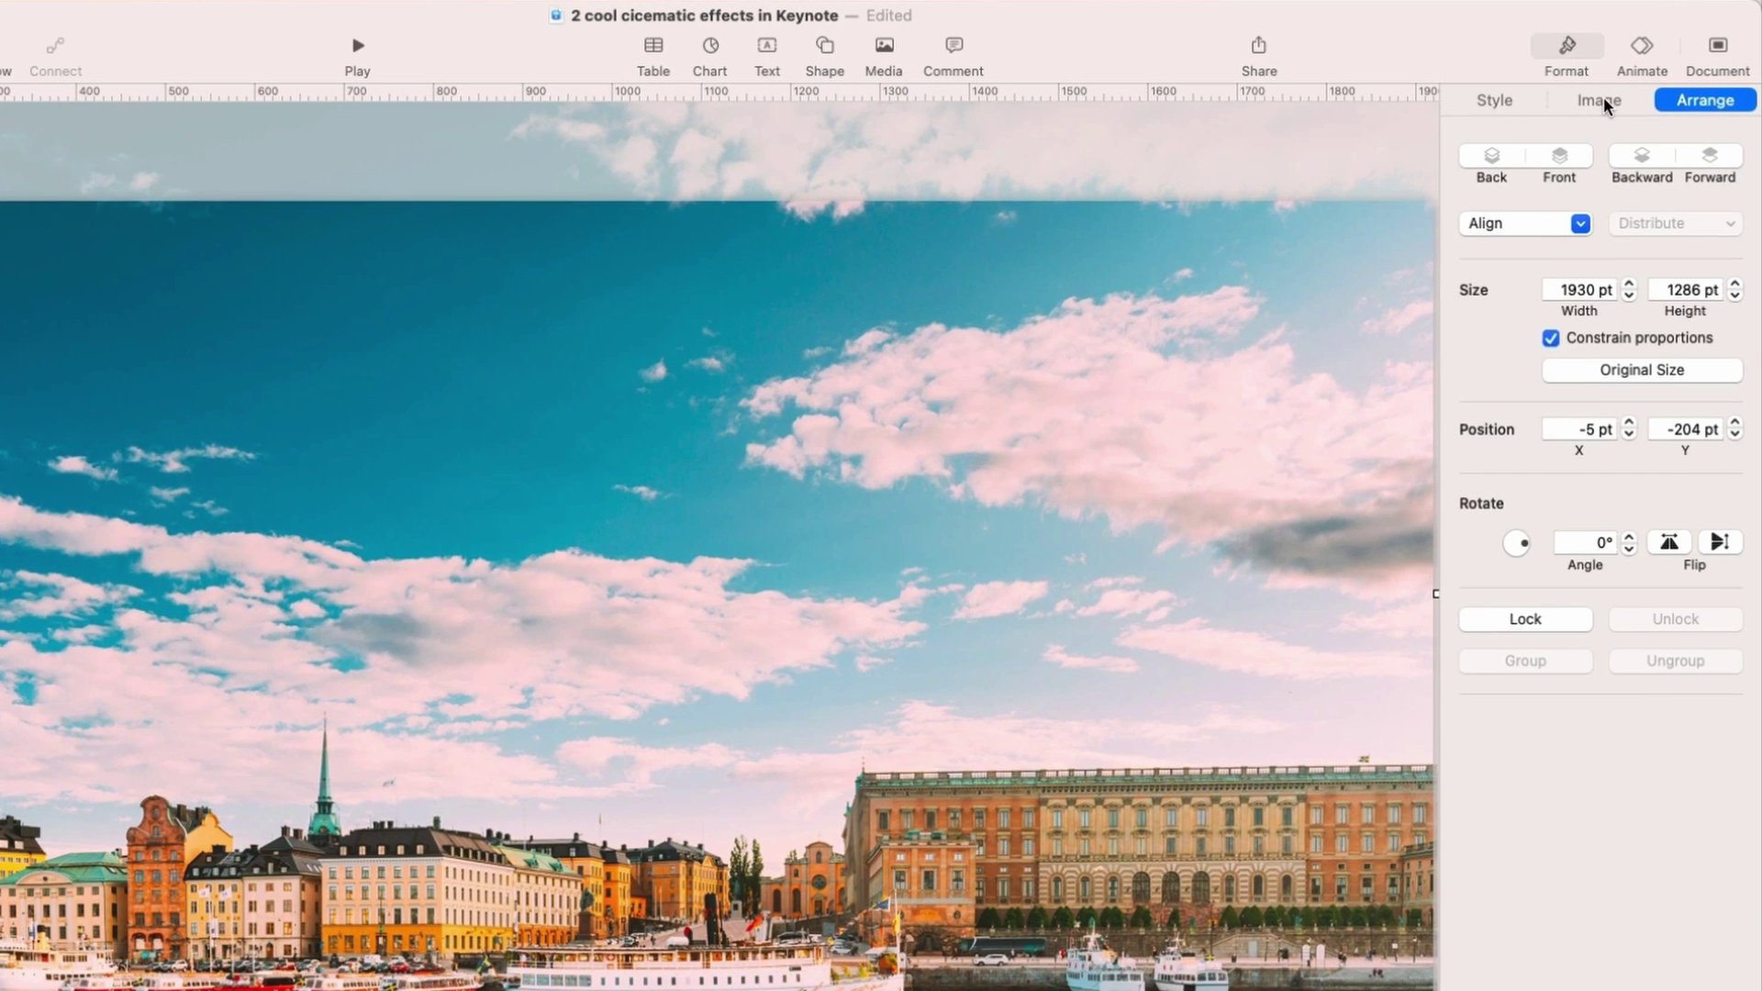
pyautogui.click(1604, 98)
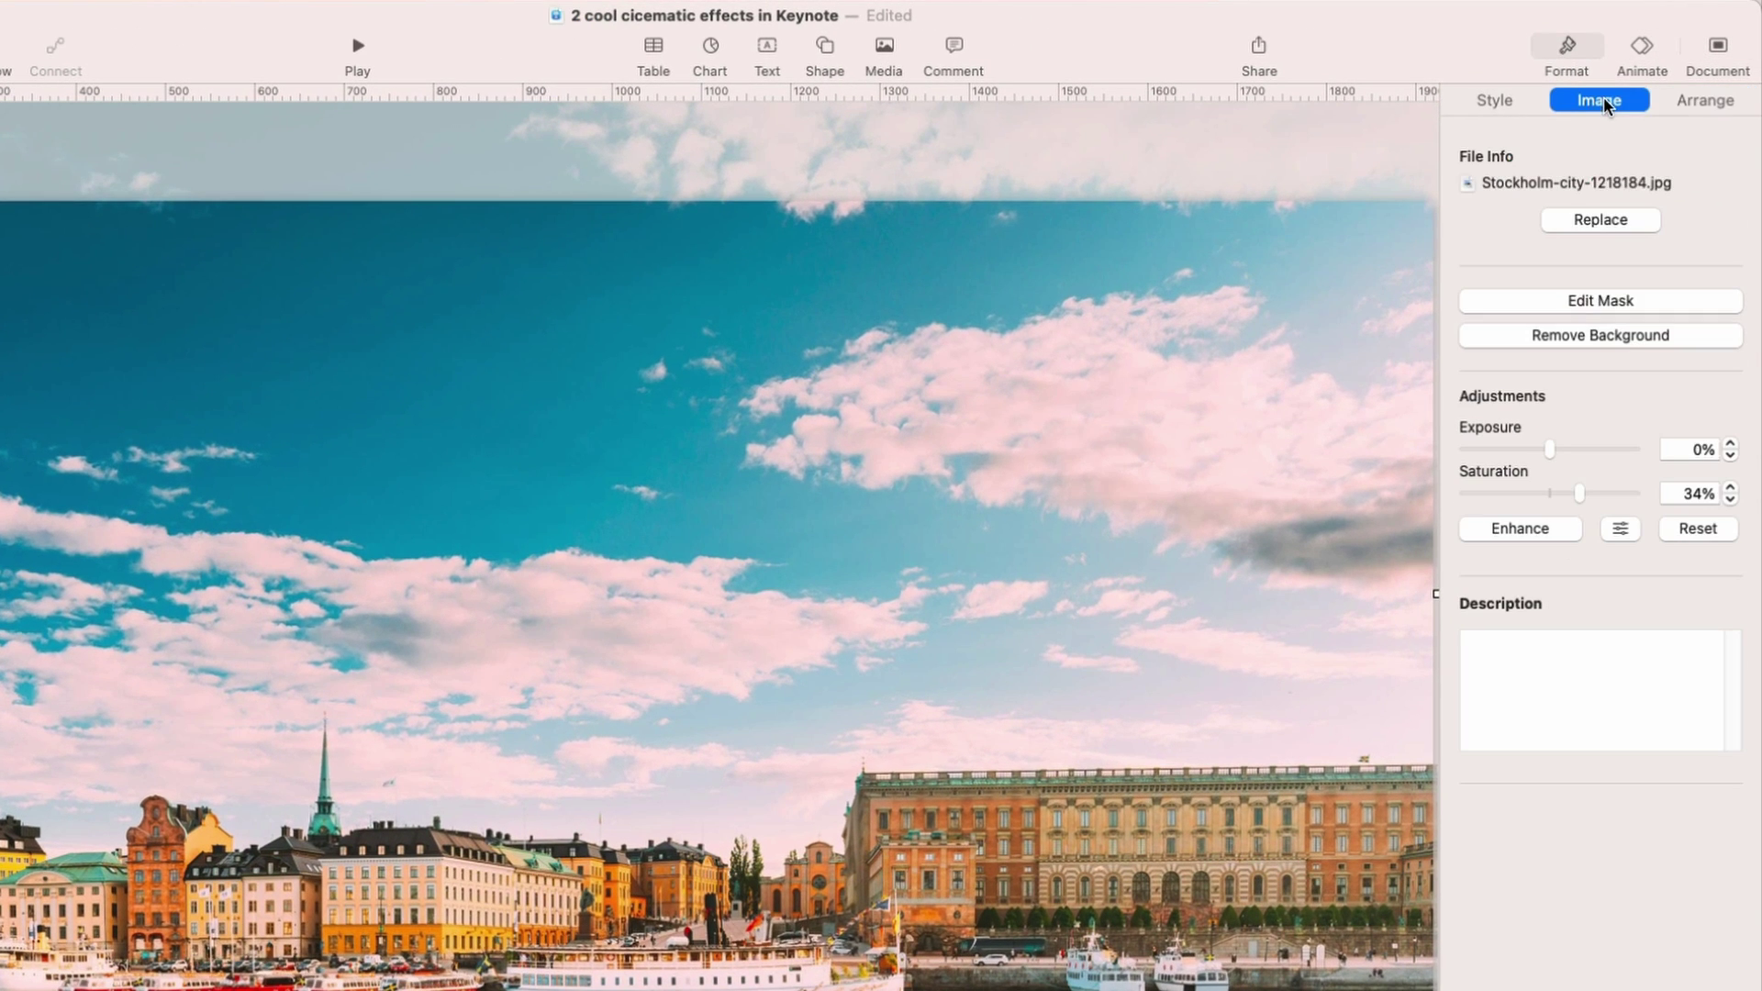
pyautogui.click(1580, 336)
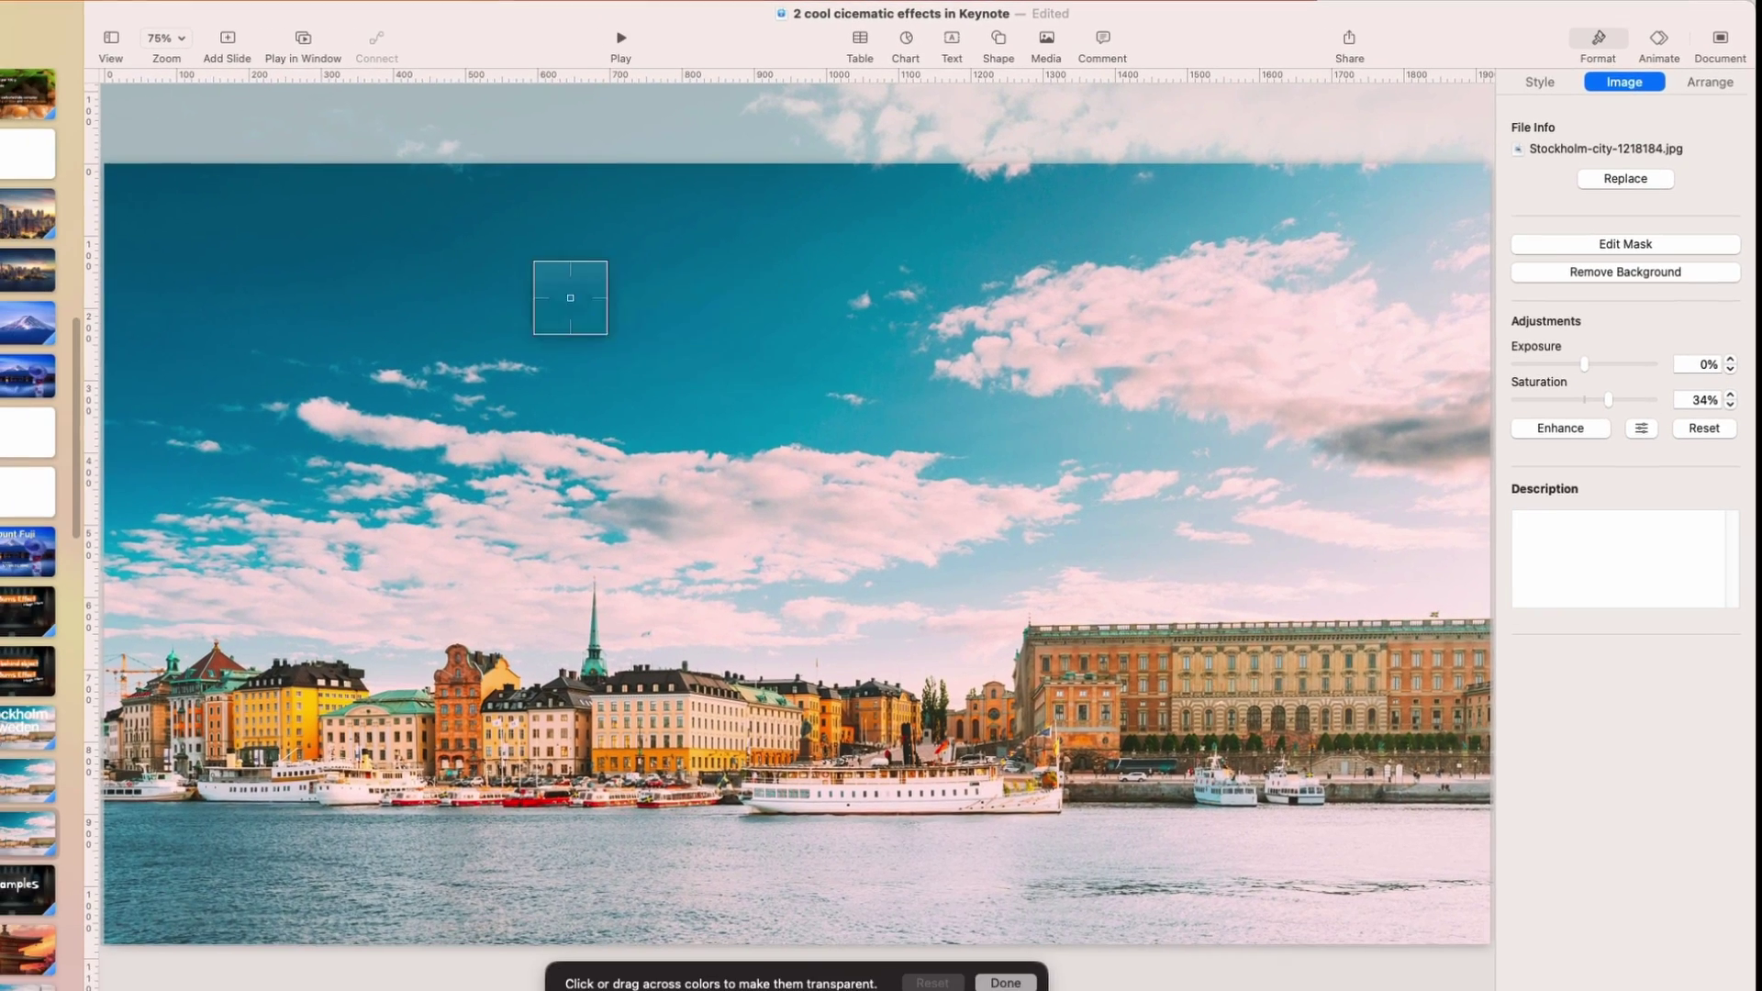
pyautogui.moveTo(364, 299); pyautogui.dragTo(299, 326)
pyautogui.moveTo(580, 285); pyautogui.dragTo(729, 357)
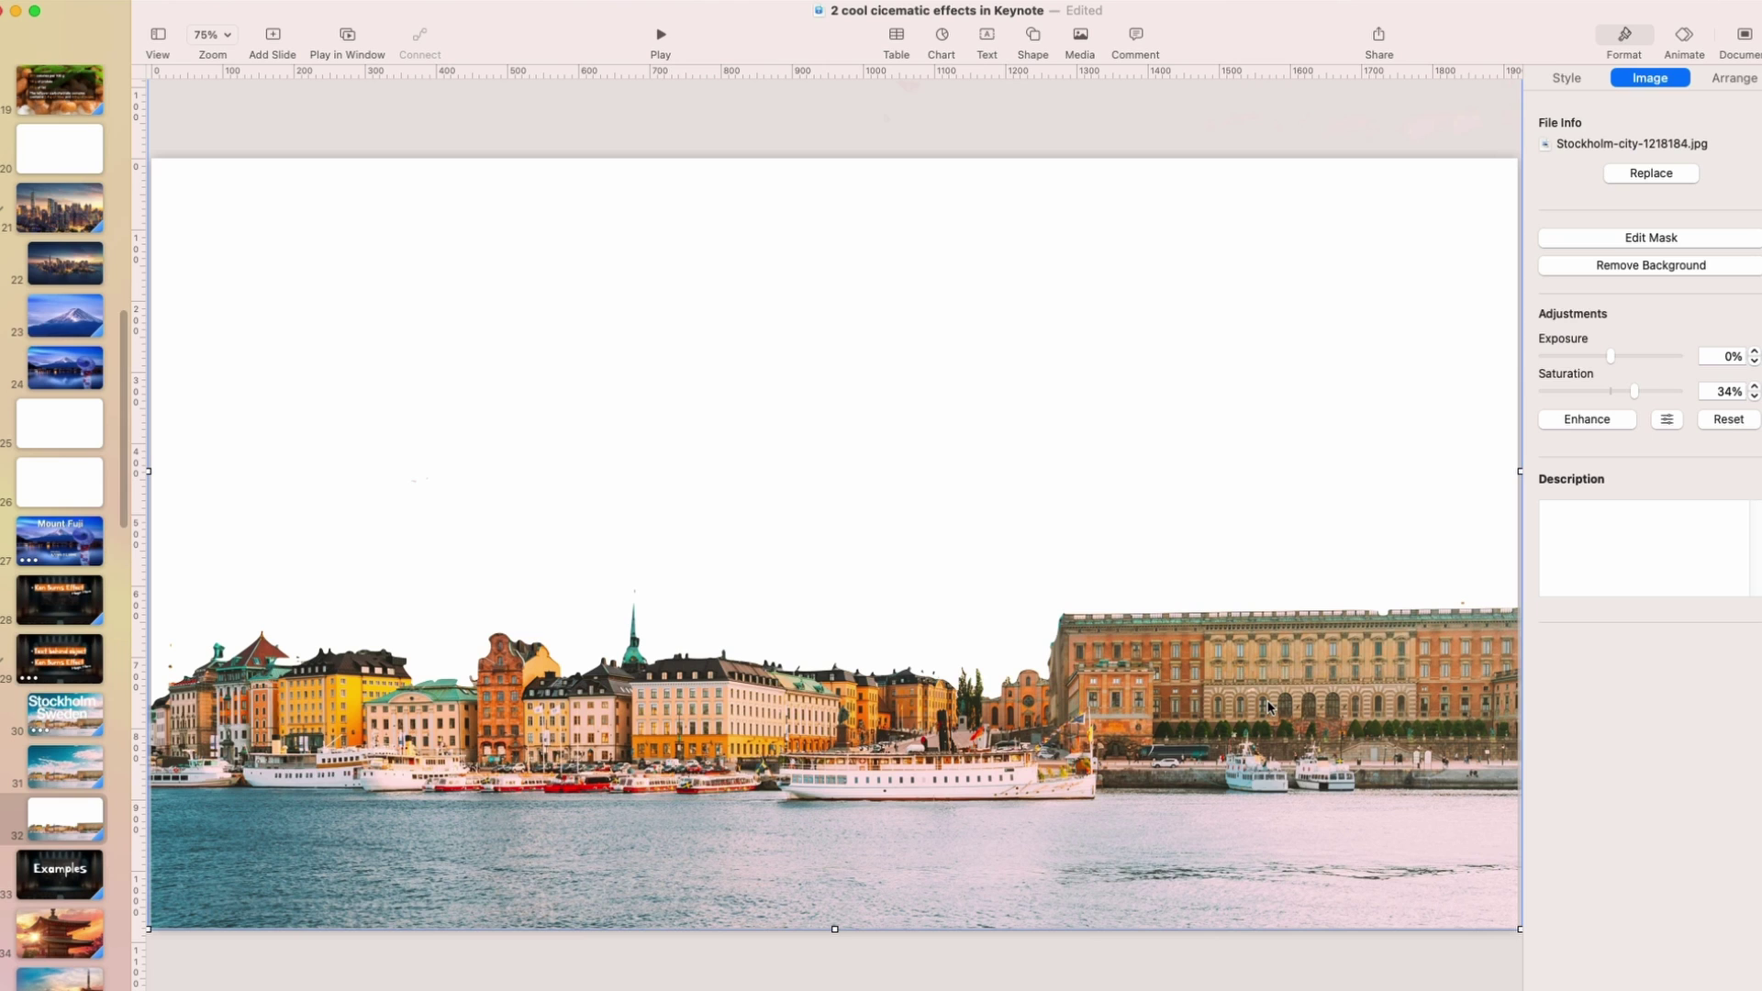
pyautogui.click(1599, 265)
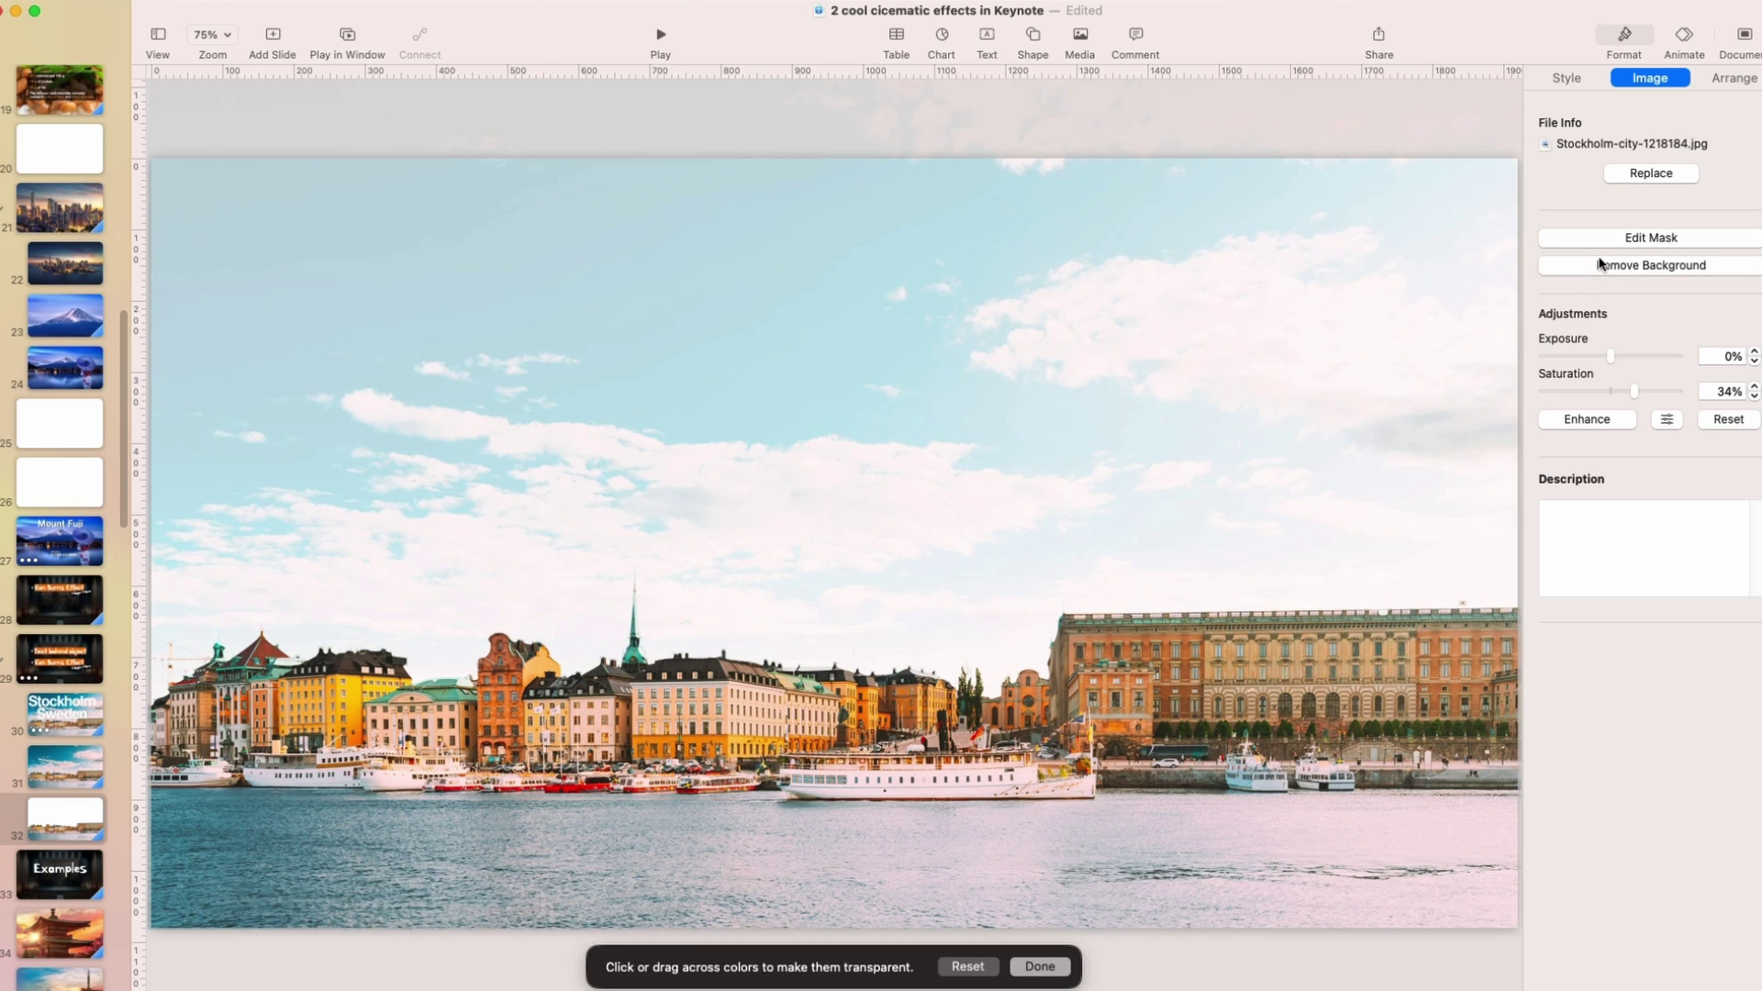
pyautogui.moveTo(415, 480); pyautogui.dragTo(425, 511)
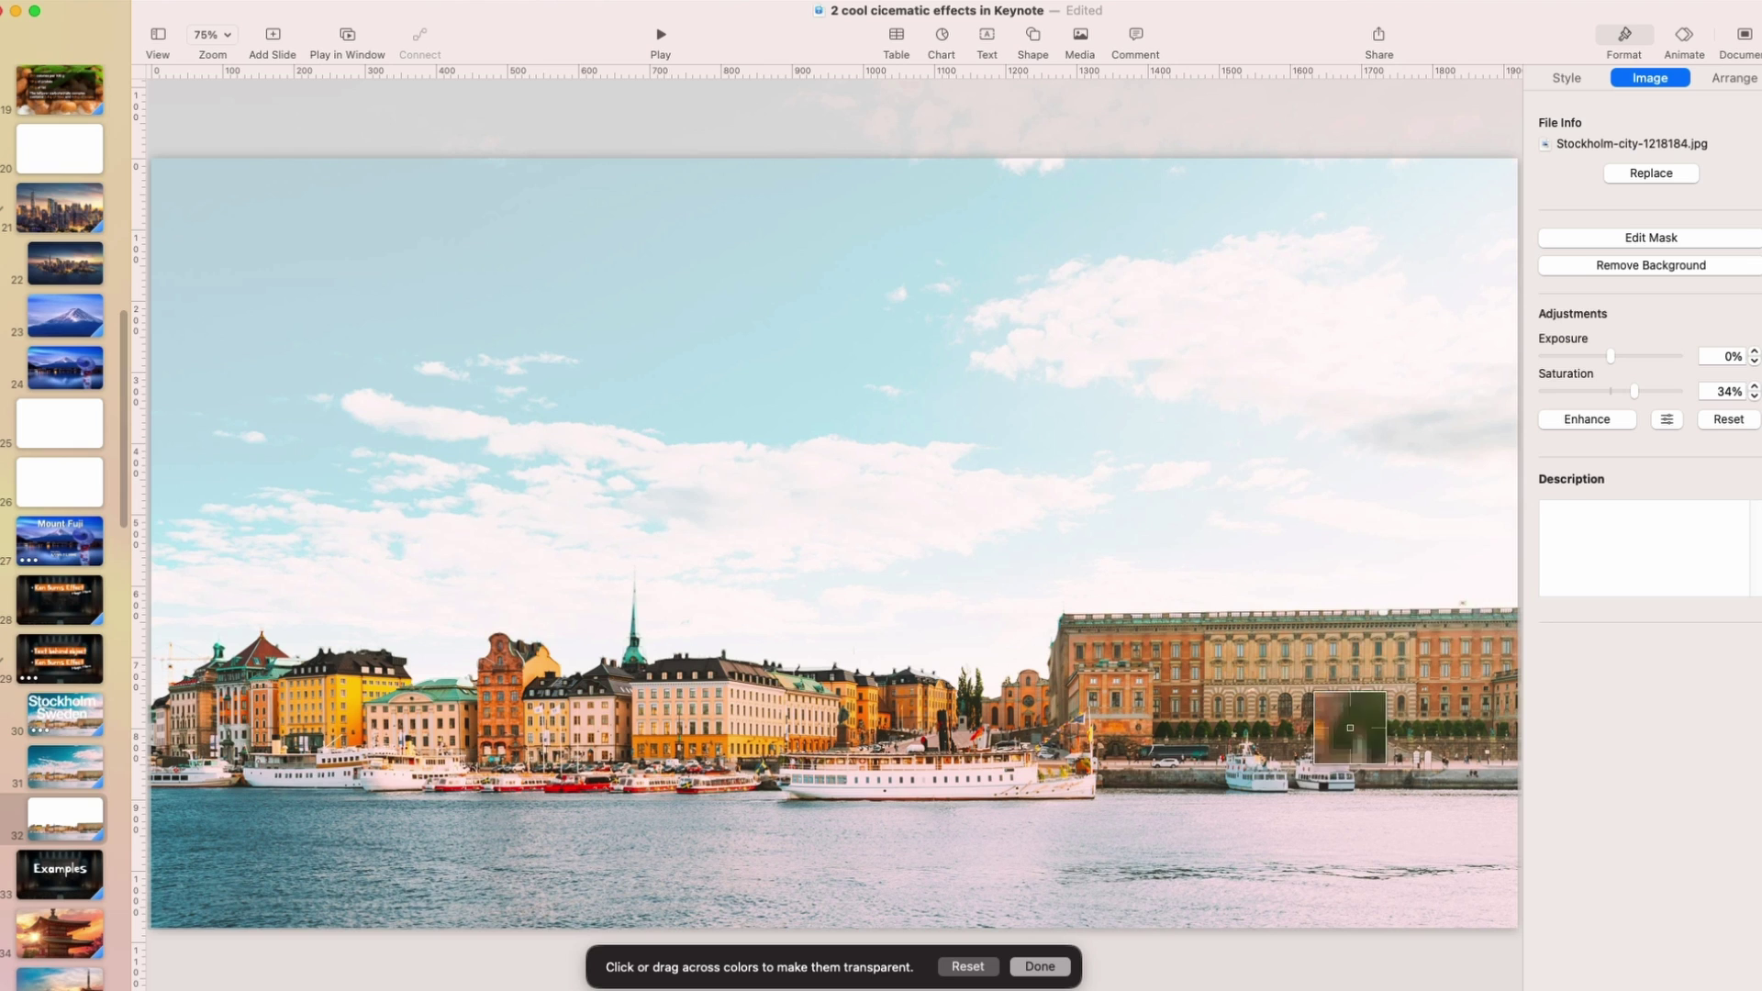
pyautogui.click(1056, 968)
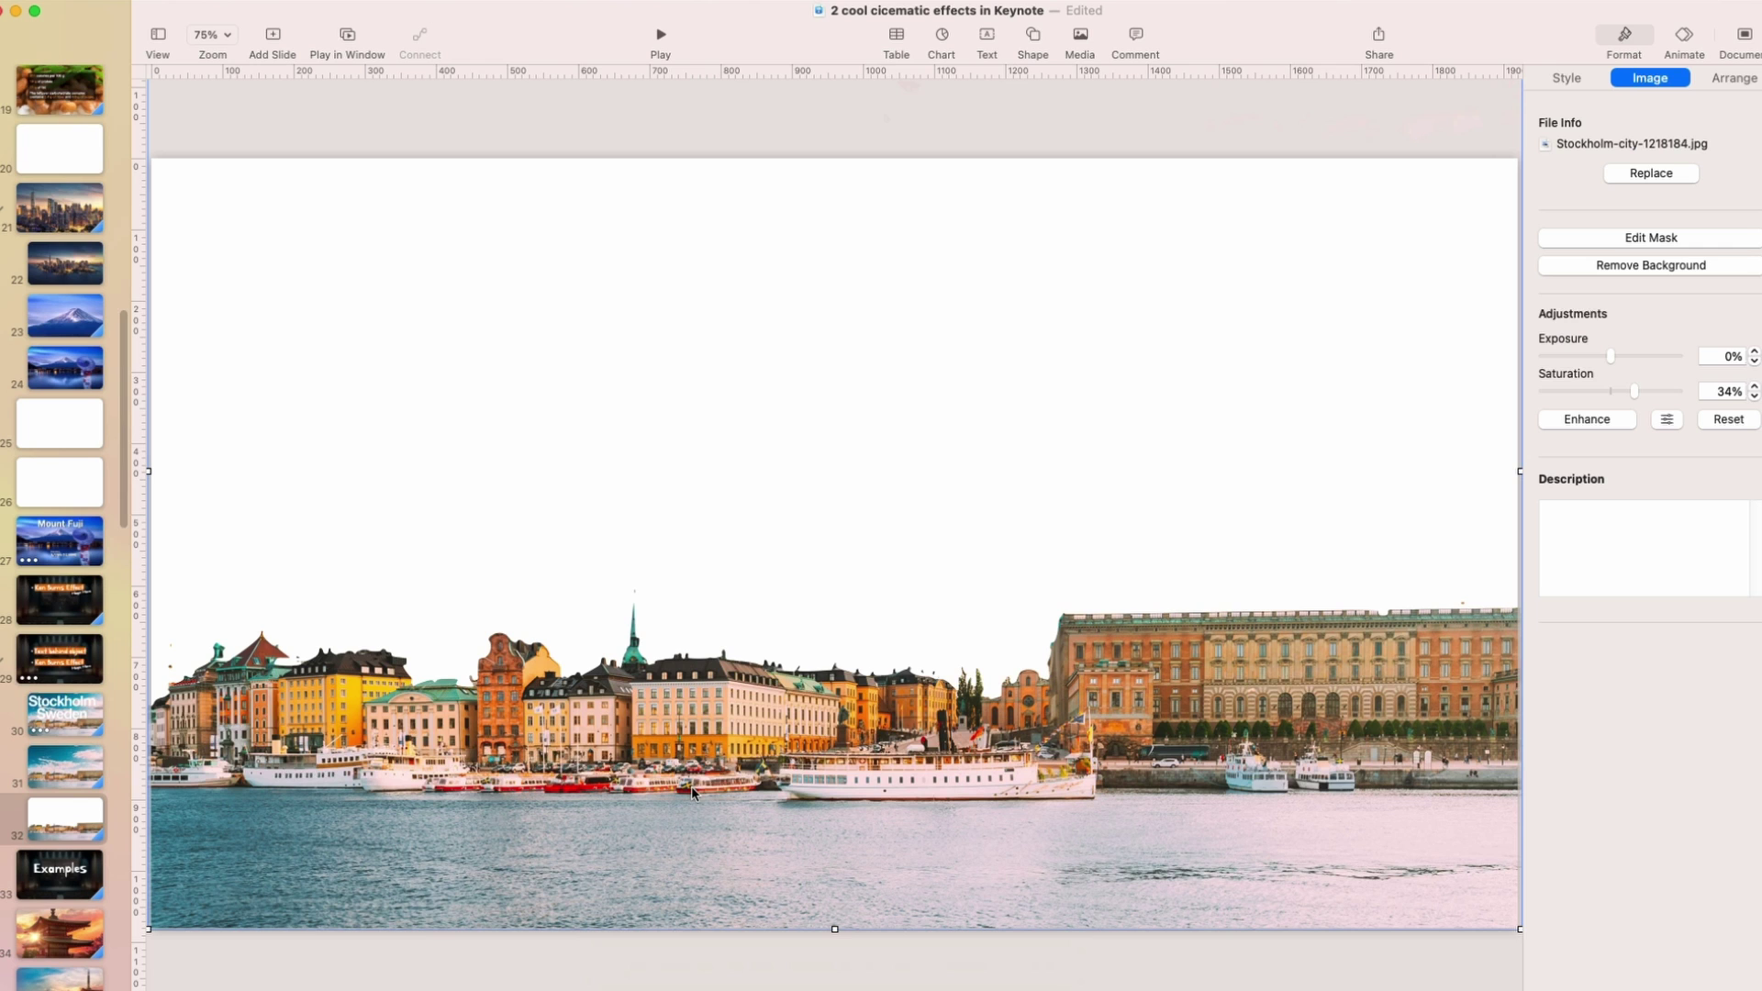
# On the Stockholm photo slide, test moving the buildings cut-out, undoing each move.
pyautogui.click(79, 780)
pyautogui.moveTo(487, 669); pyautogui.dragTo(453, 695)
pyautogui.press('super+z')
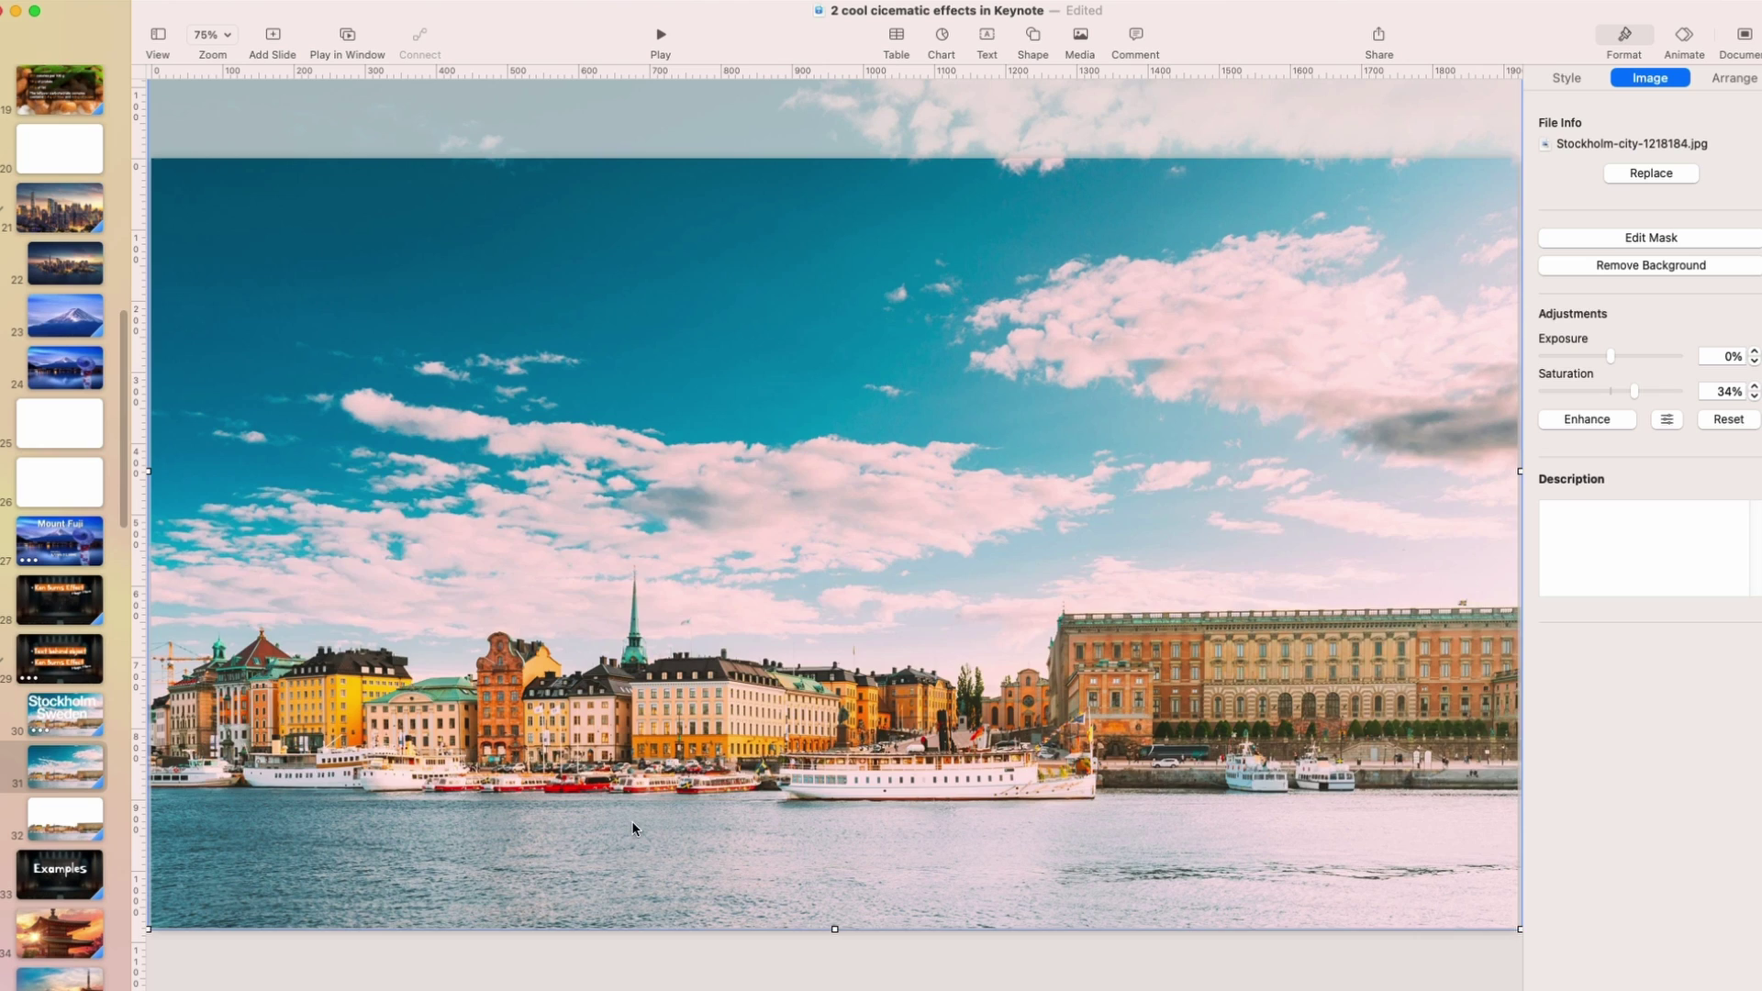
pyautogui.moveTo(632, 828); pyautogui.dragTo(710, 616)
pyautogui.press('super+z')
# Take the Stockholm Sweden title from the title slide and paste it onto the photo slide.
pyautogui.click(75, 715)
pyautogui.click(653, 525)
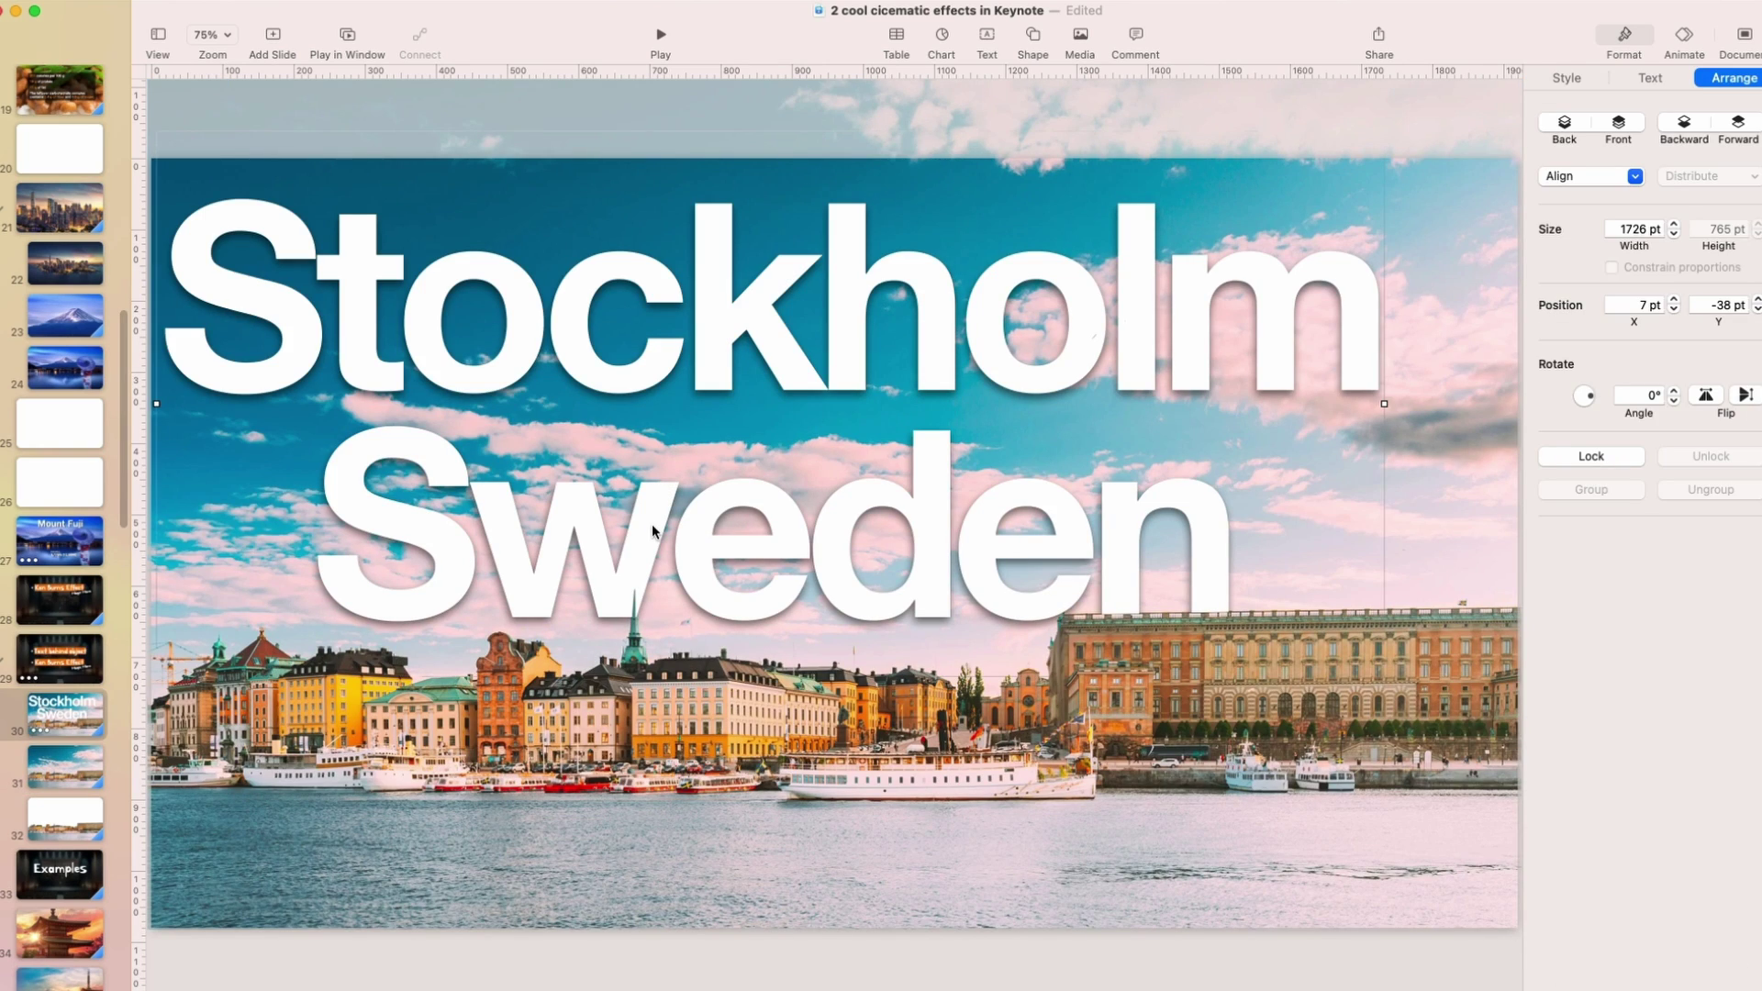
pyautogui.click(64, 767)
pyautogui.moveTo(314, 713); pyautogui.dragTo(543, 701)
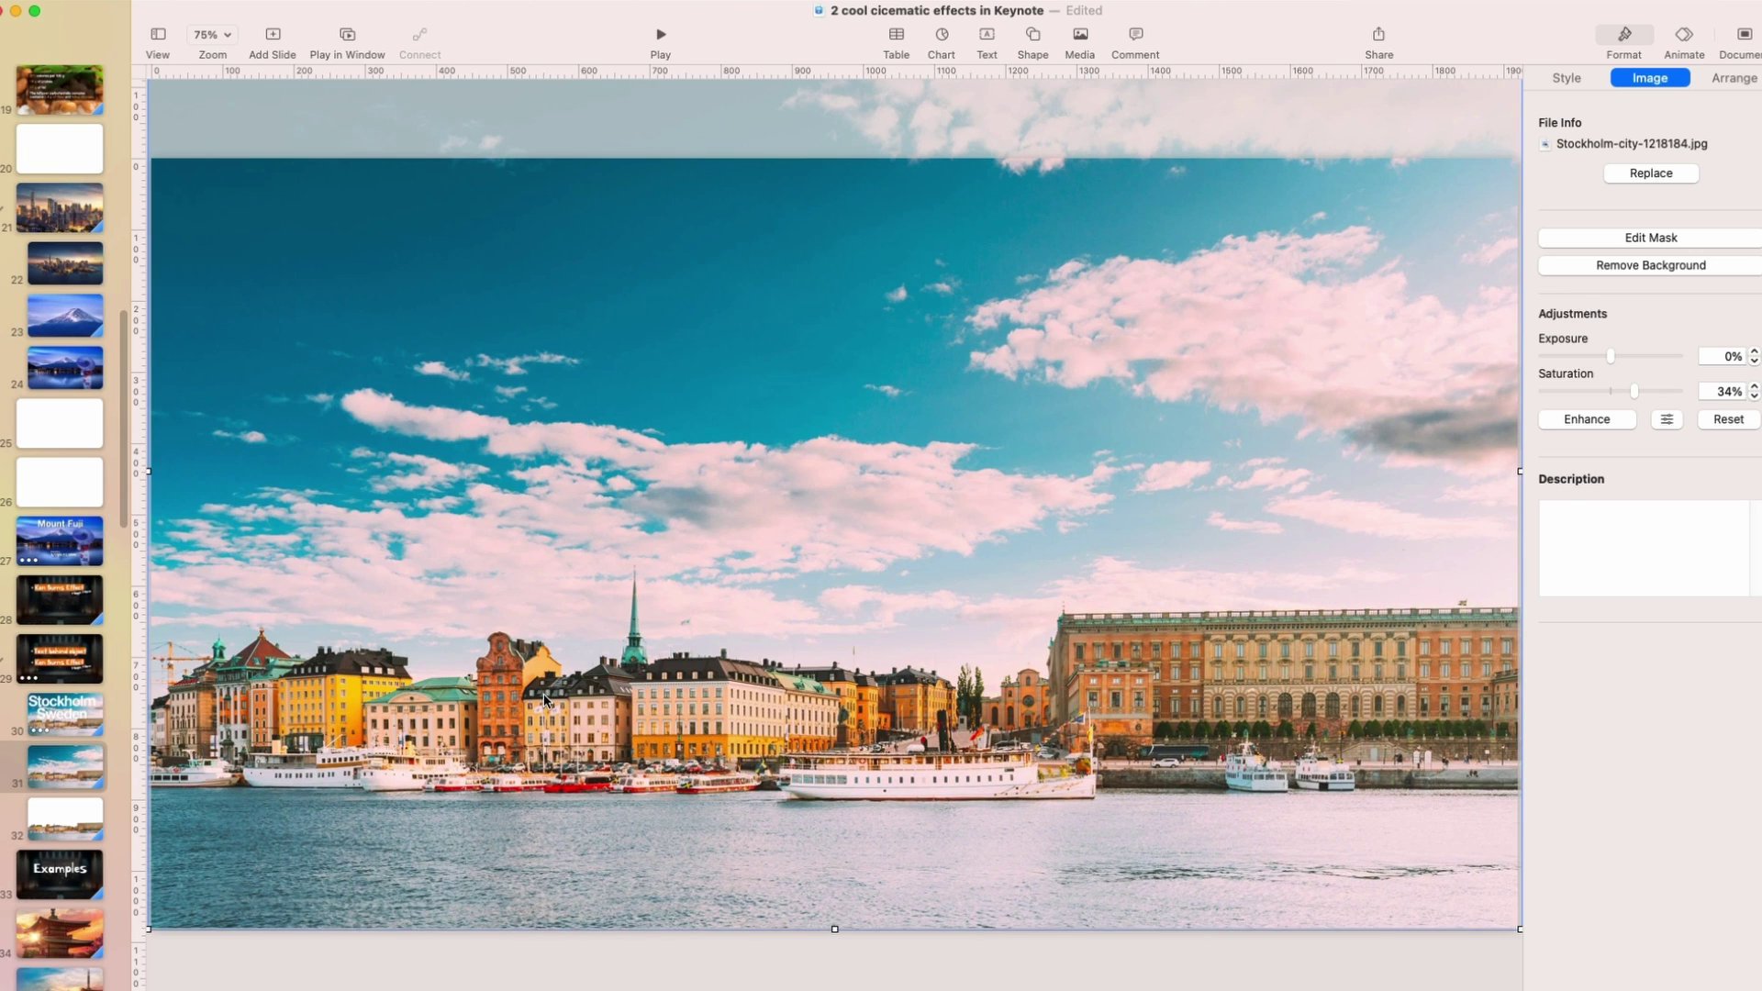
pyautogui.press('super+v')
# Bring the buildings cut-out to the front and slide the title behind the skyline.
pyautogui.click(679, 754)
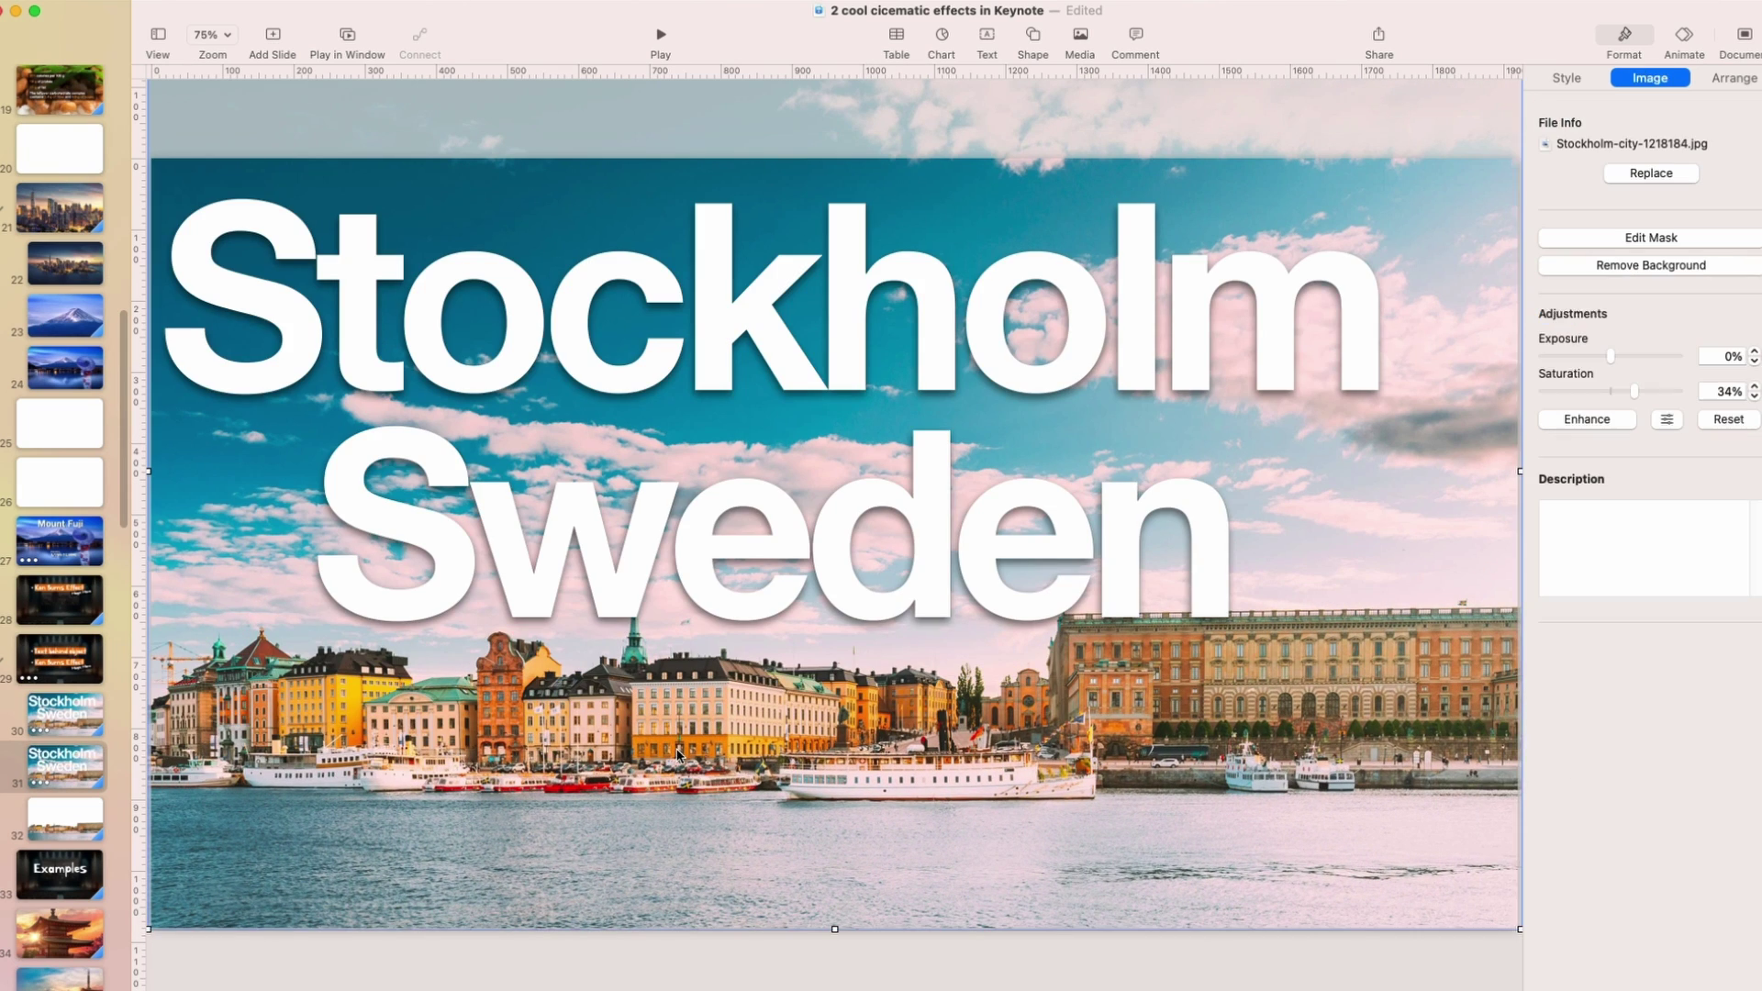
pyautogui.rightClick(644, 796)
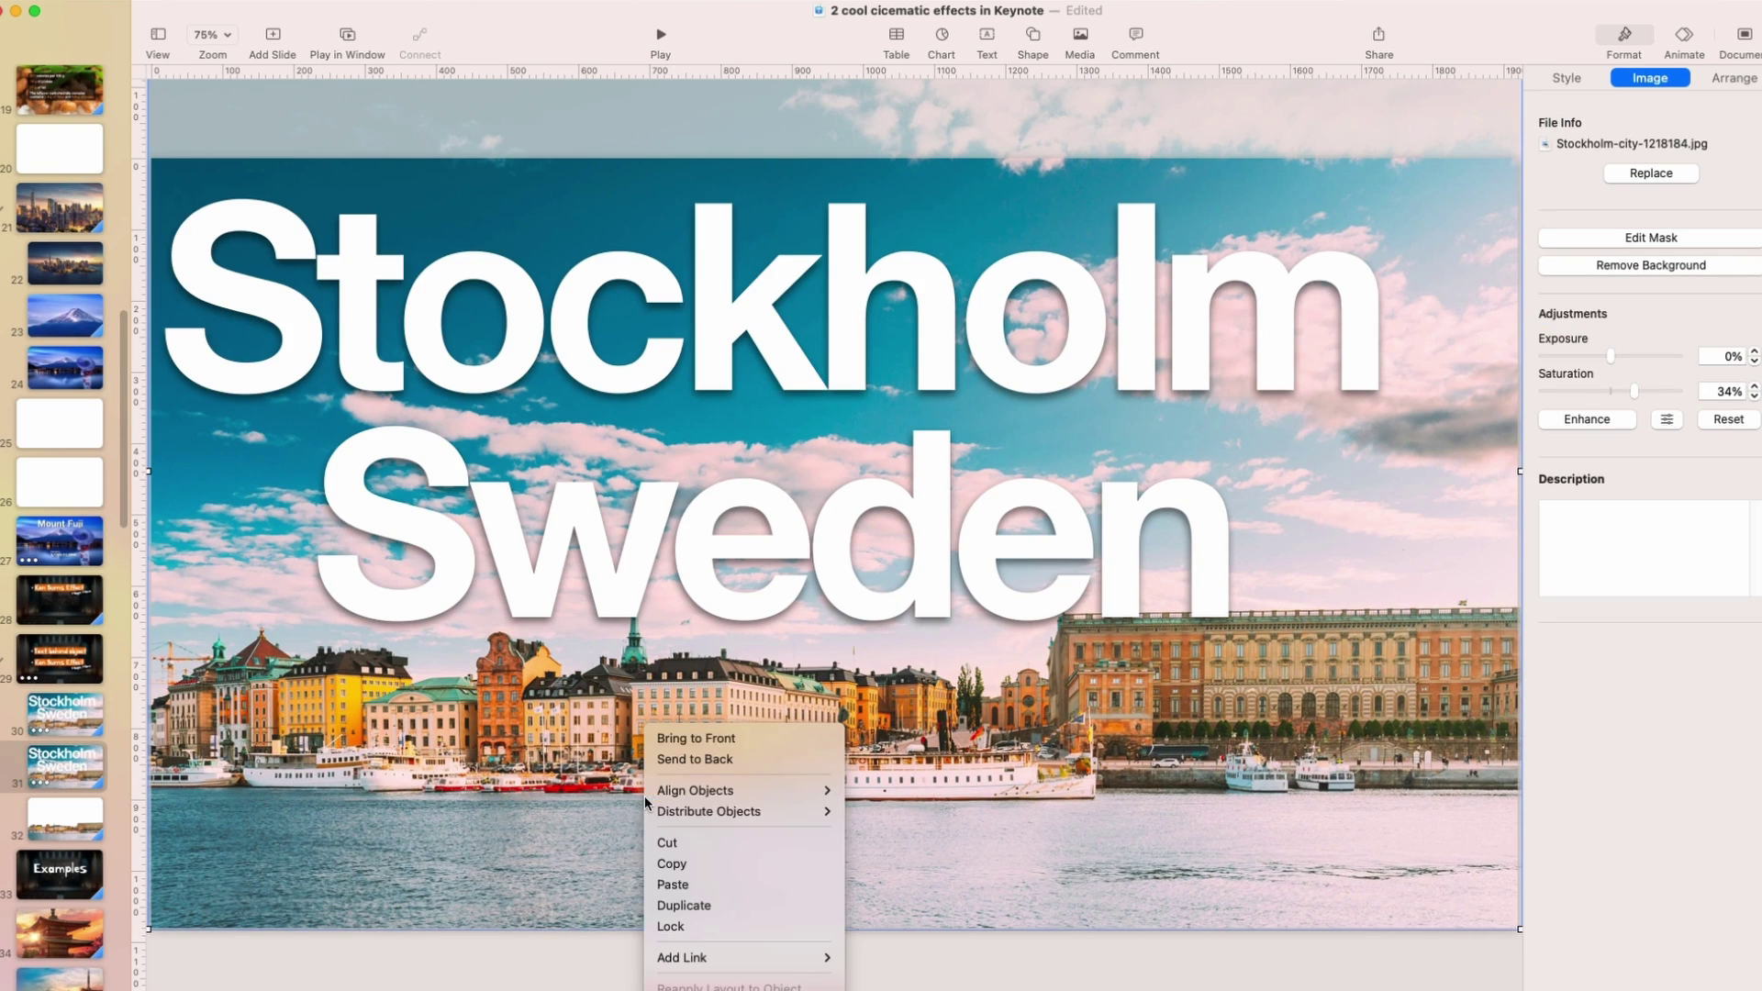
pyautogui.click(698, 732)
pyautogui.moveTo(827, 365); pyautogui.dragTo(812, 317)
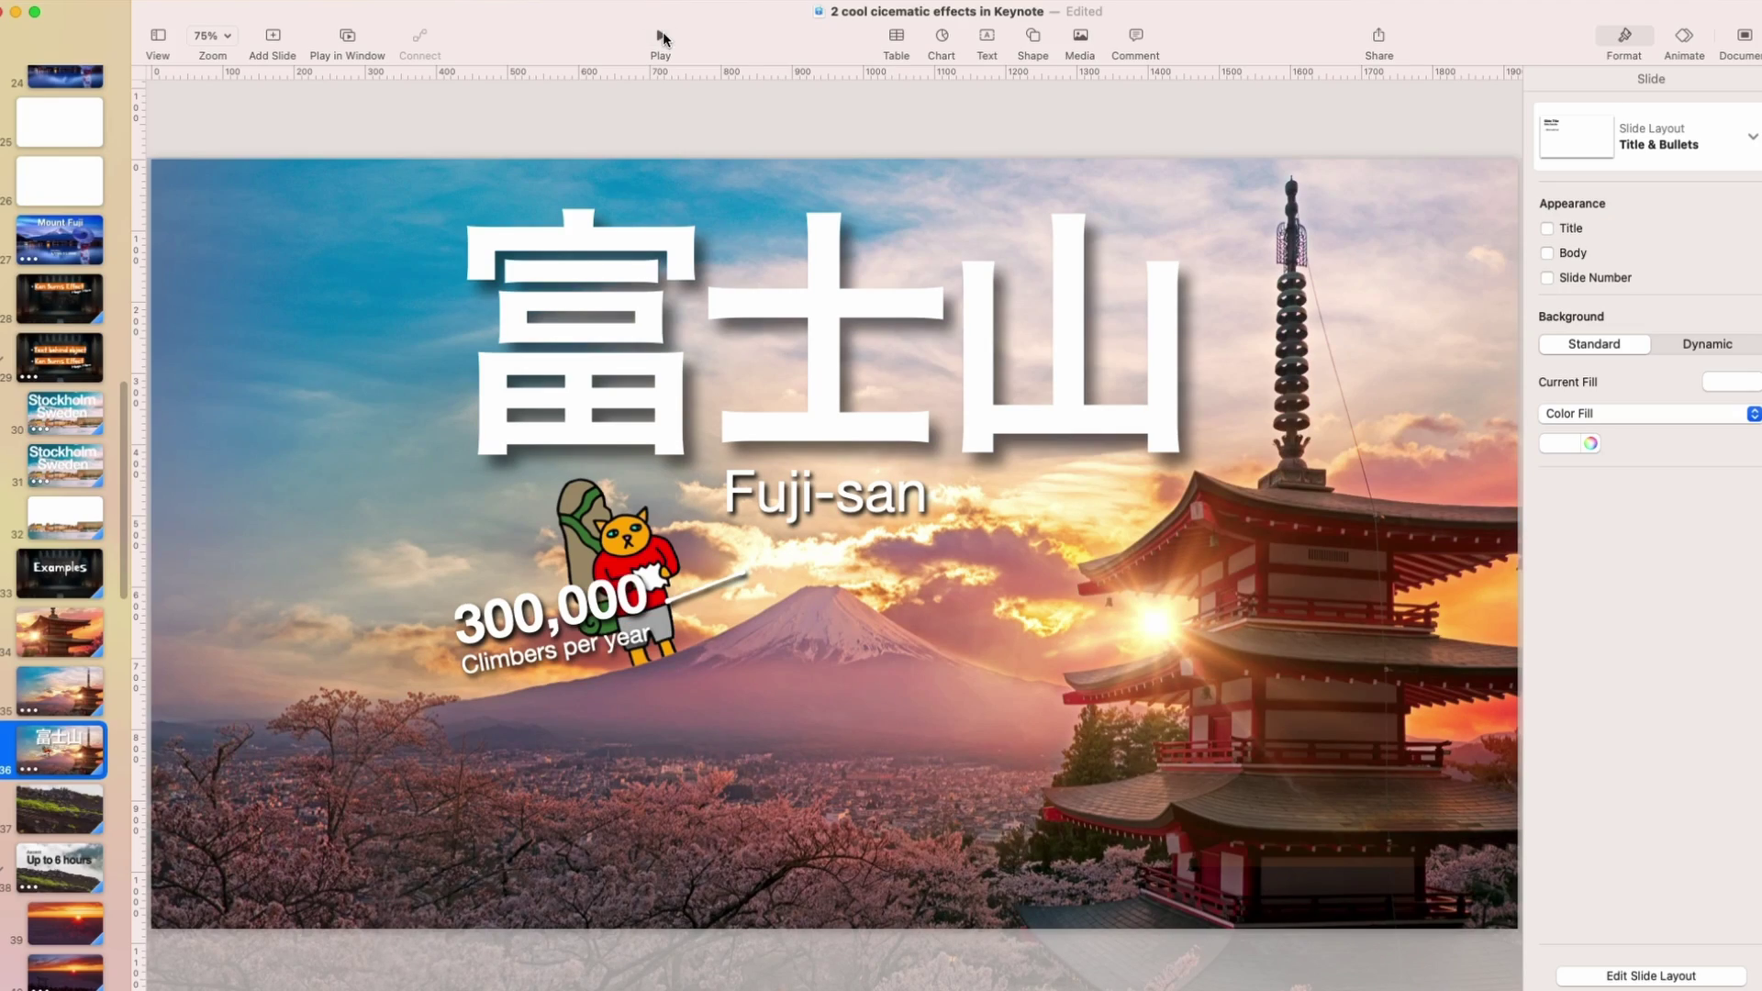
# On slide 35, check the ellipse's Lens Flare build, then raise its opacity and return it to 0%.
pyautogui.click(57, 705)
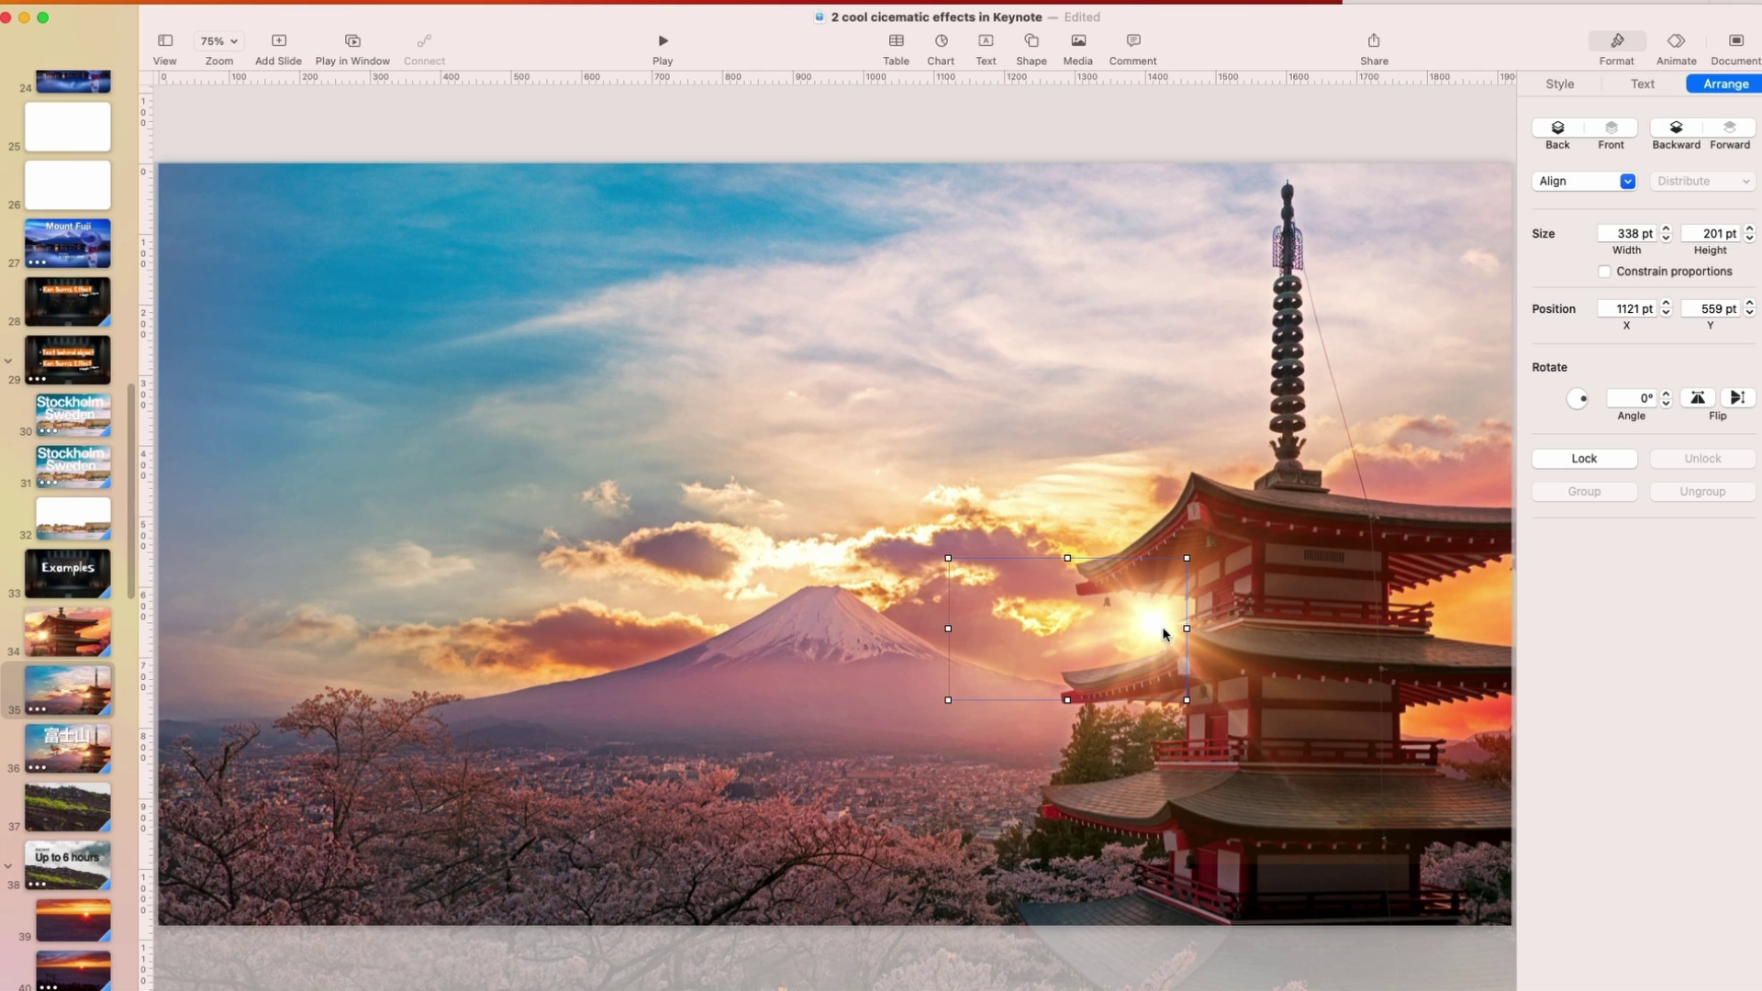
pyautogui.click(1675, 46)
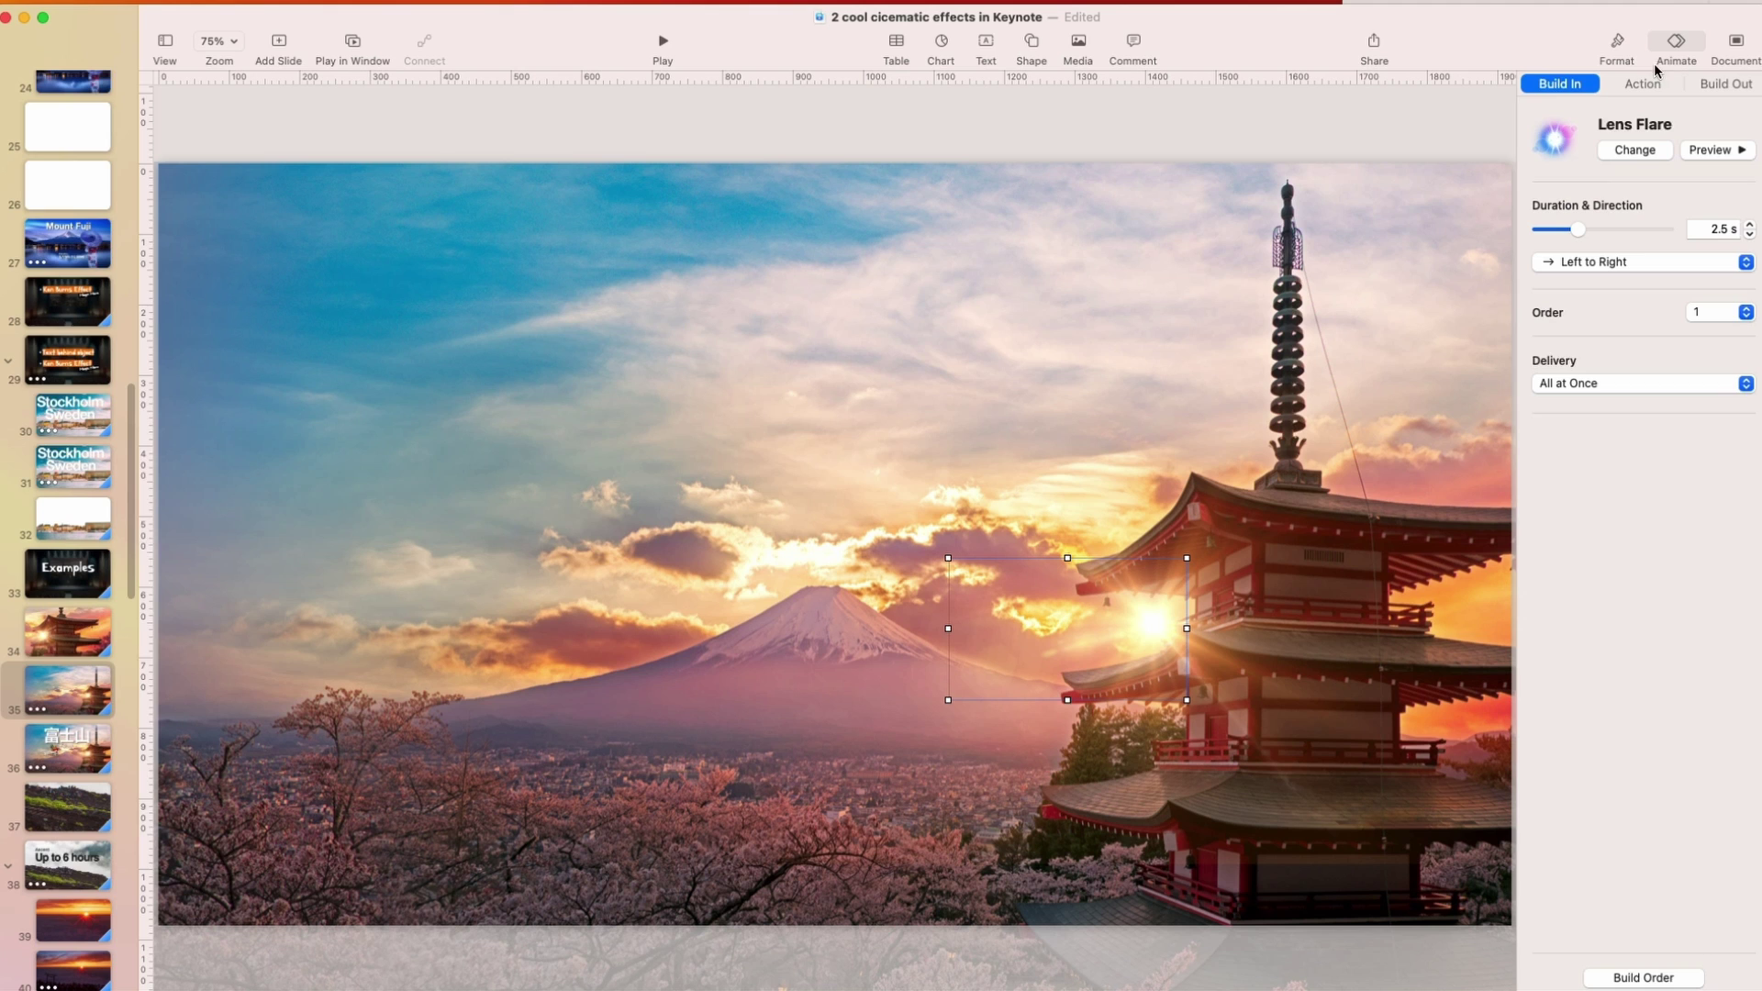
pyautogui.click(1618, 47)
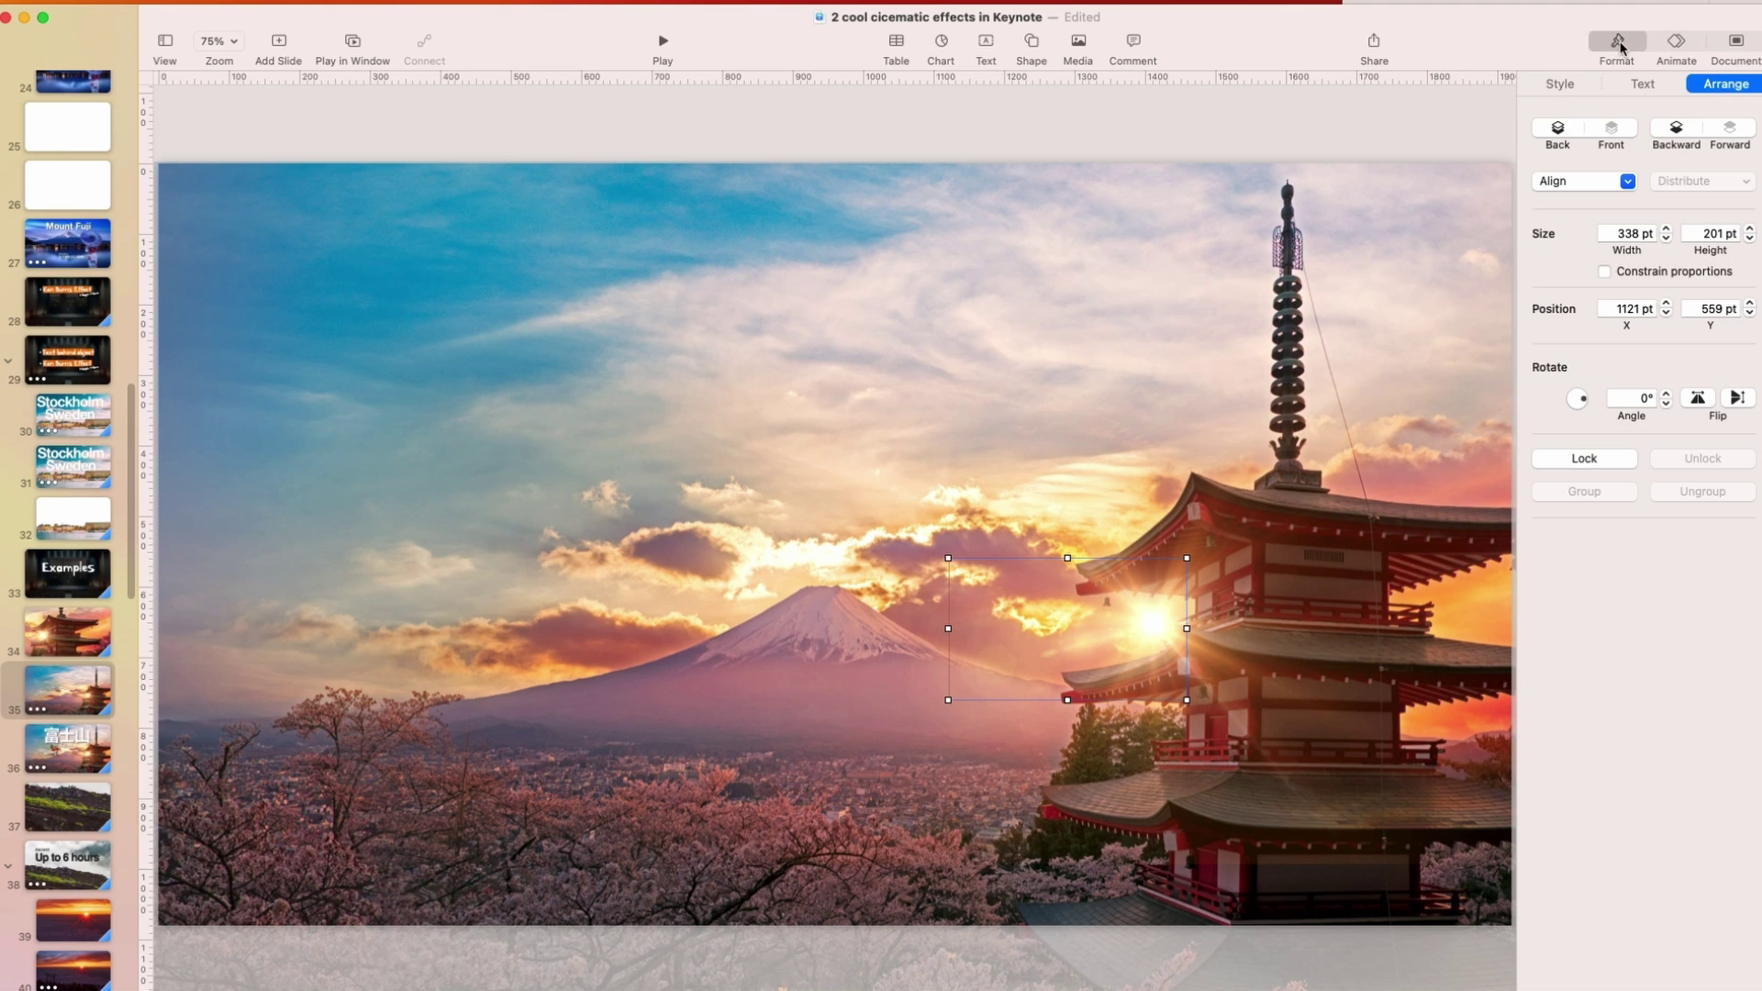
pyautogui.click(1561, 84)
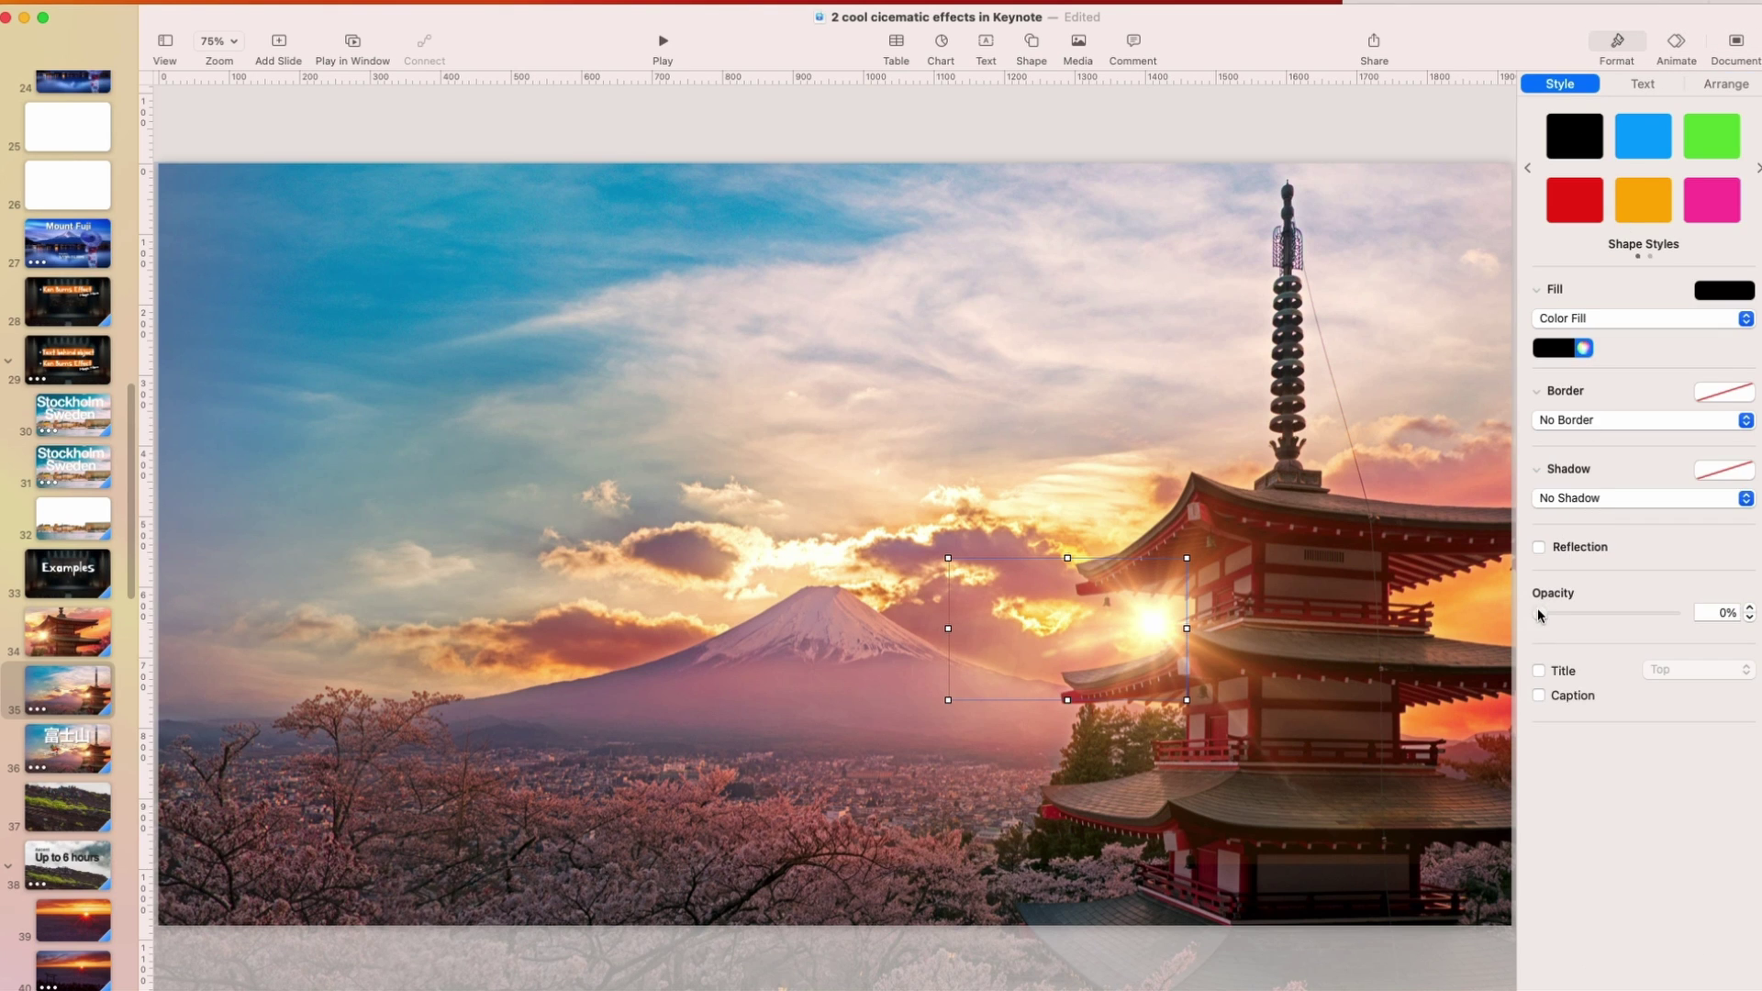
pyautogui.moveTo(1540, 615); pyautogui.dragTo(1673, 612)
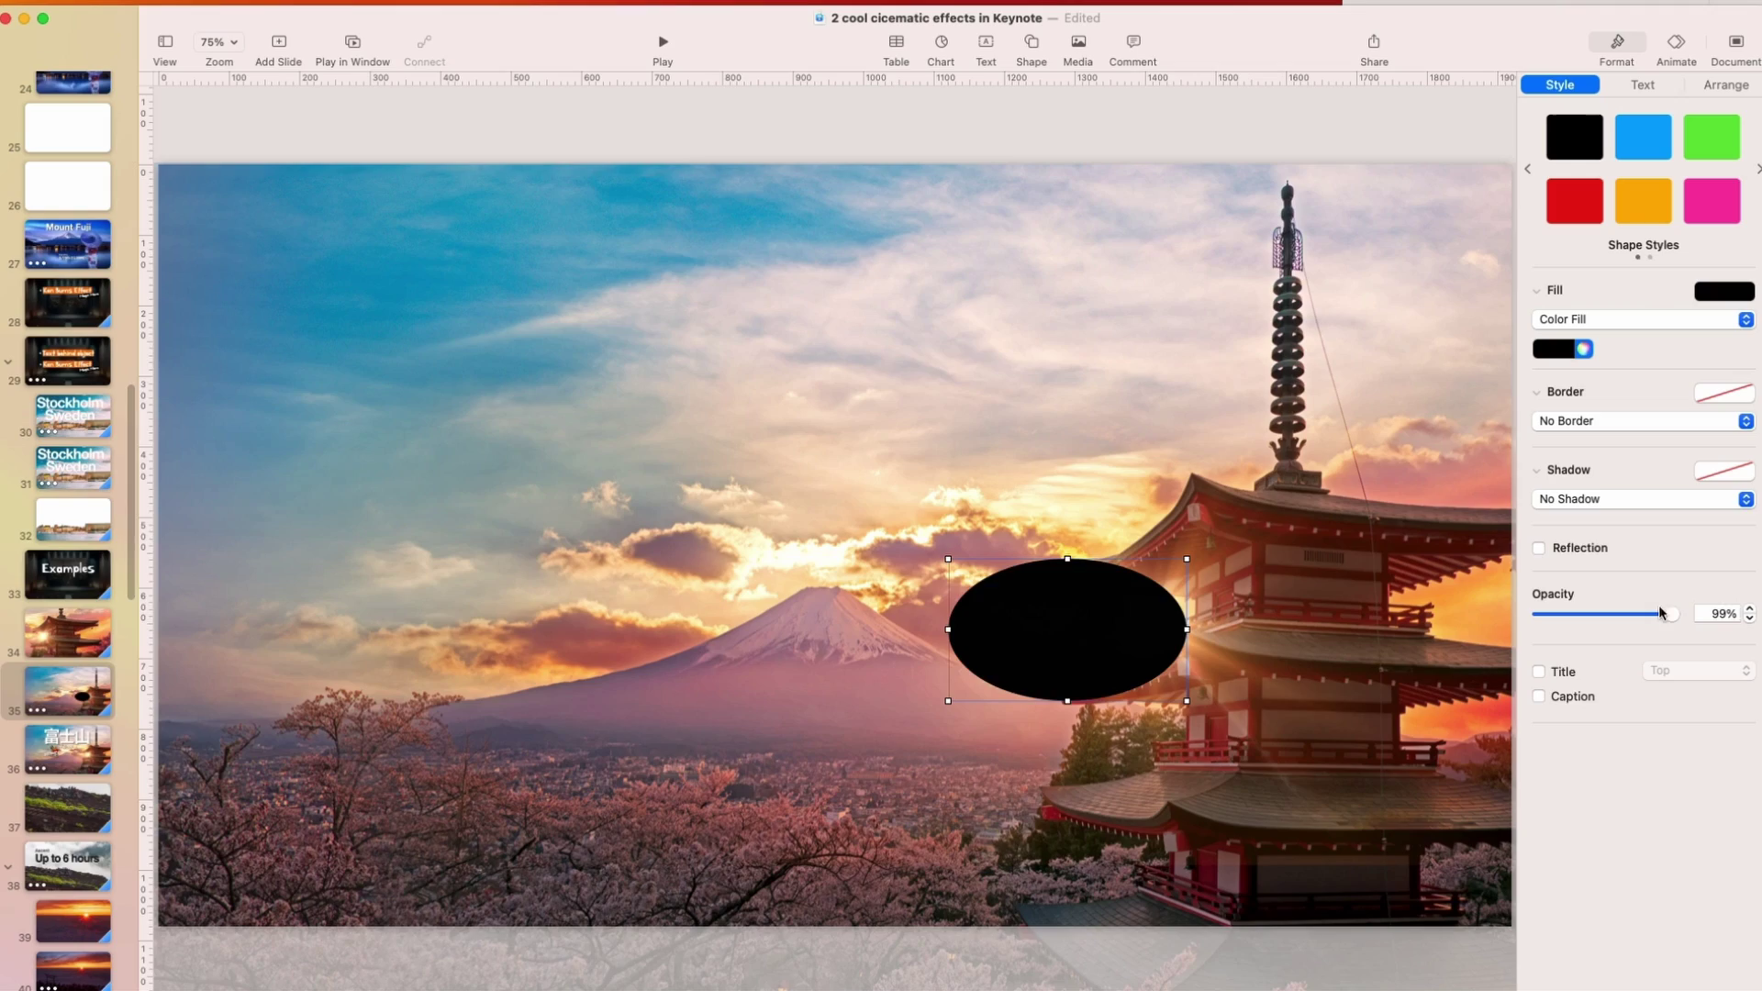
pyautogui.moveTo(1668, 614); pyautogui.dragTo(1540, 615)
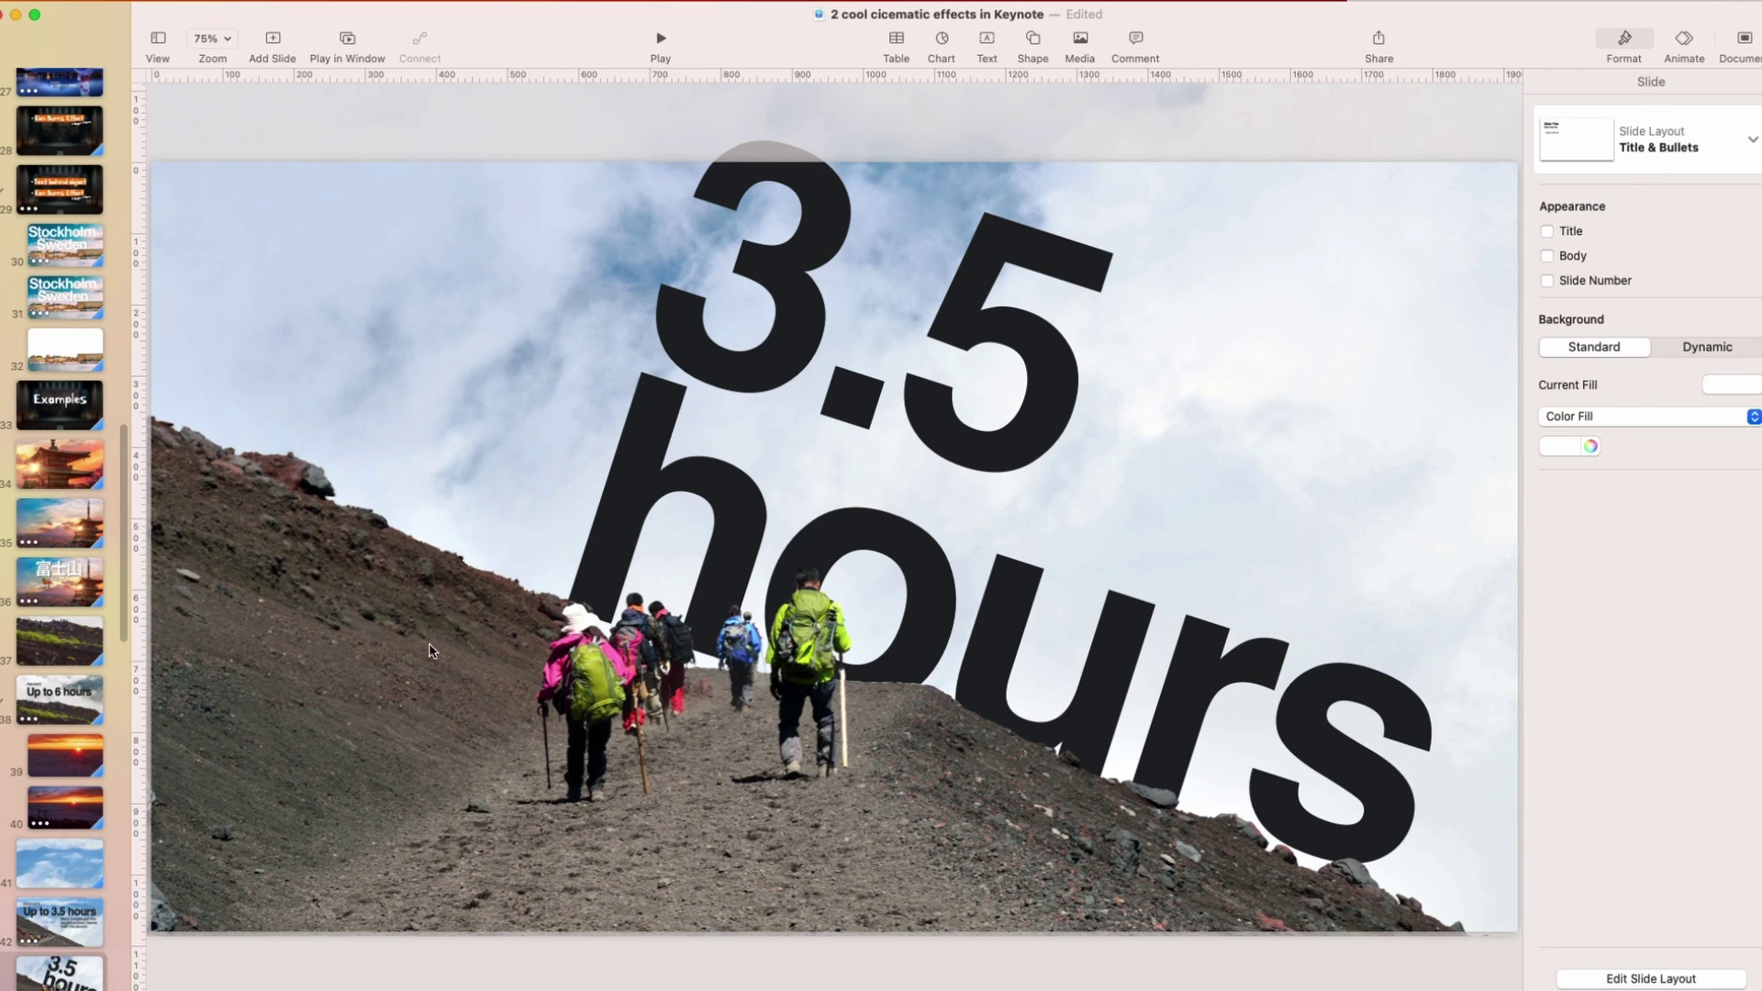
# Nudge the hiking photo and undo, then shift the 3.5 hours text right and down.
pyautogui.moveTo(429, 650)
pyautogui.mouseDown()
pyautogui.moveTo(462, 632)
pyautogui.moveTo(513, 656)
pyautogui.moveTo(847, 644)
pyautogui.moveTo(1575, 570)
pyautogui.moveTo(963, 592)
pyautogui.moveTo(463, 675)
pyautogui.moveTo(478, 659)
pyautogui.moveTo(426, 650)
pyautogui.mouseUp()
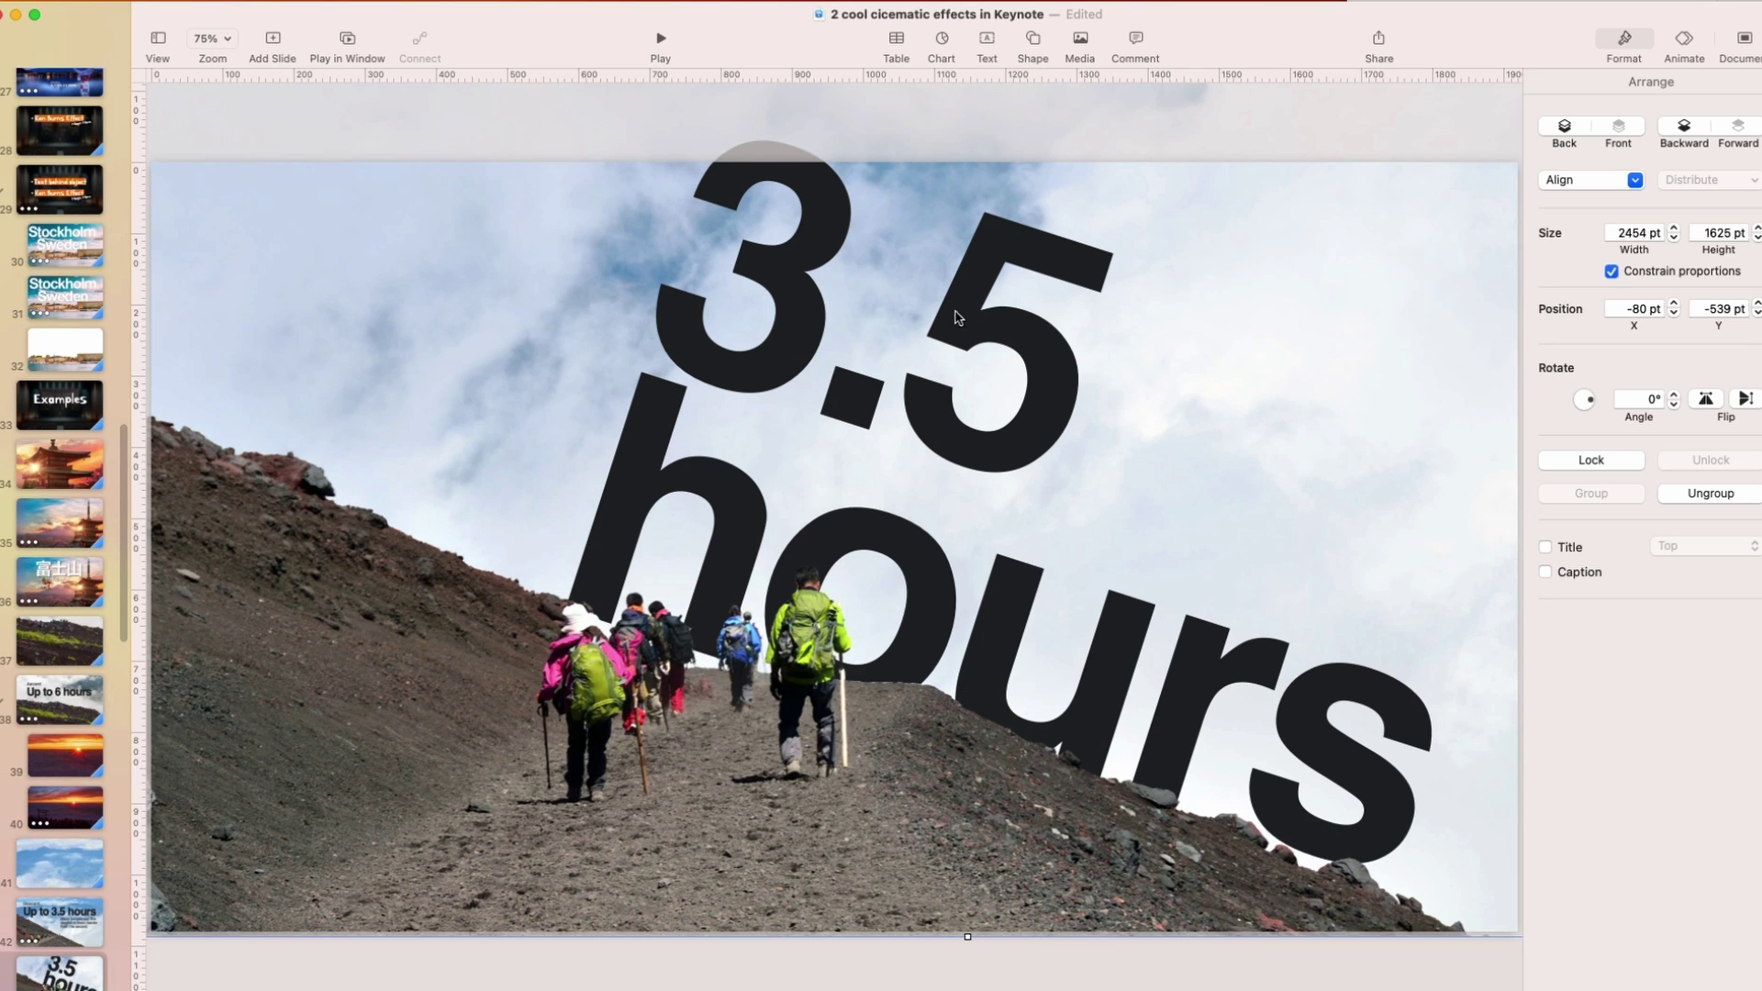
pyautogui.moveTo(747, 878); pyautogui.dragTo(804, 805)
pyautogui.press('super+z')
pyautogui.moveTo(1034, 437)
pyautogui.mouseDown()
pyautogui.moveTo(1145, 473)
pyautogui.moveTo(936, 477)
pyautogui.moveTo(886, 623)
pyautogui.moveTo(1075, 434)
pyautogui.moveTo(1060, 392)
pyautogui.moveTo(1055, 411)
pyautogui.mouseUp()
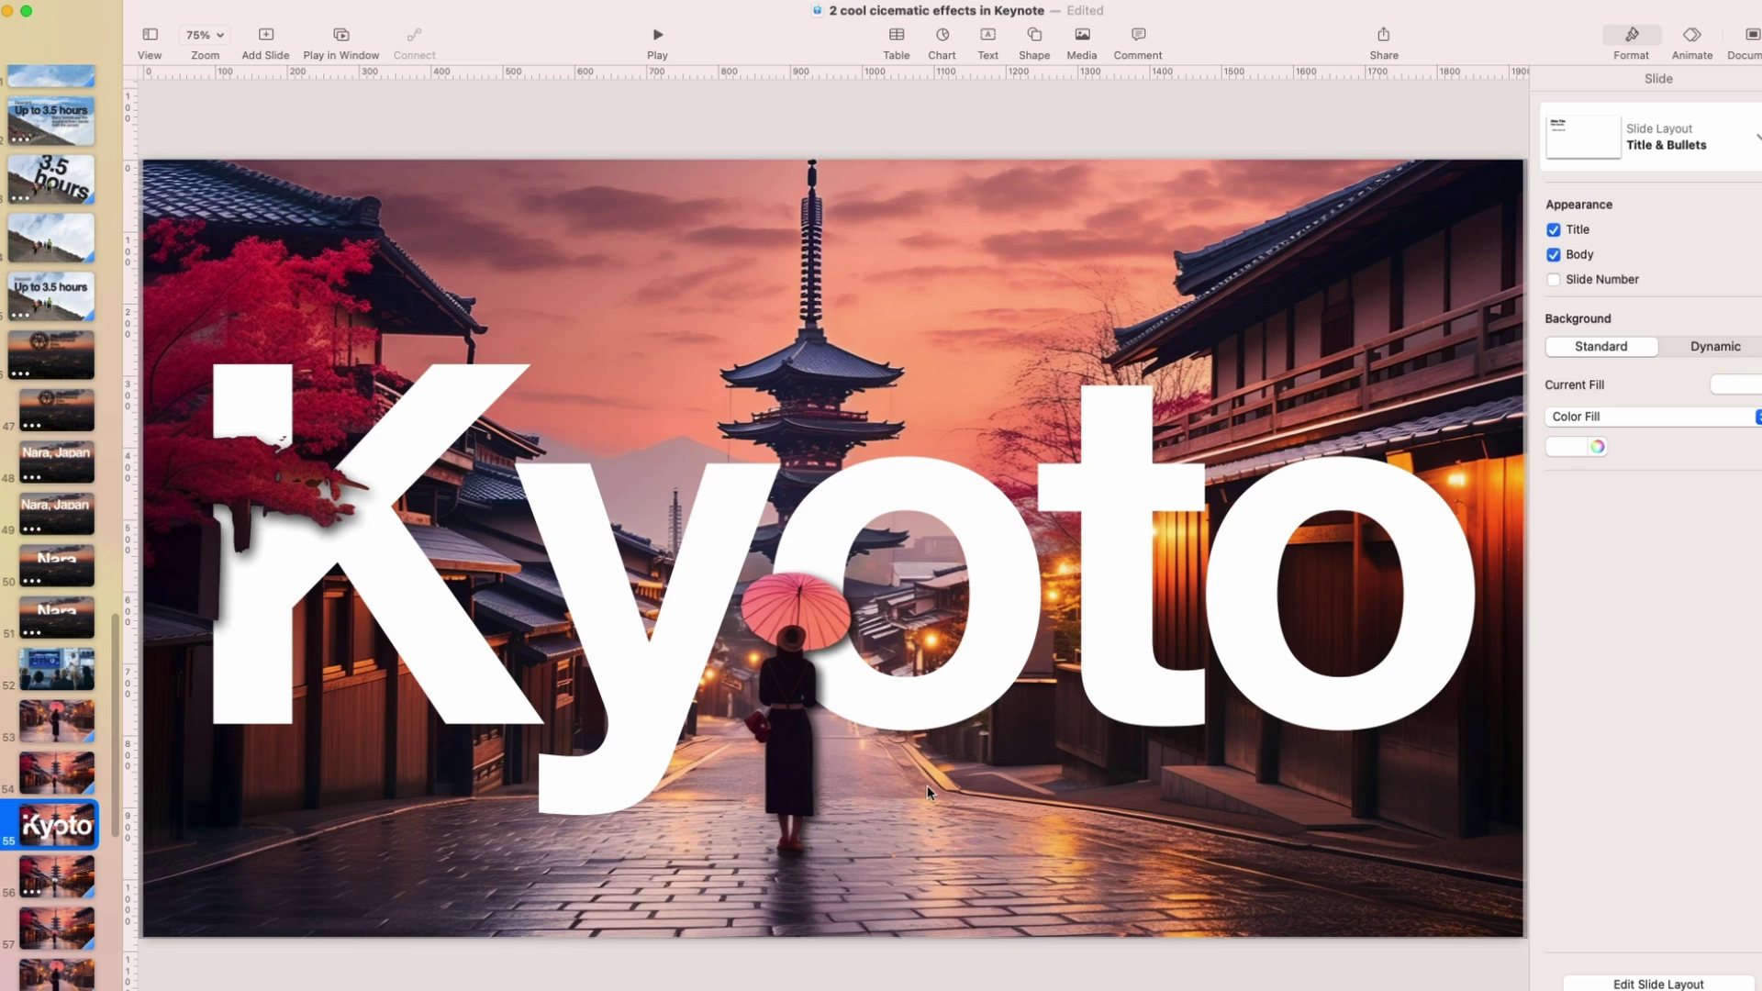
# Duplicate the umbrella woman and undo, then move the red-tree cut-out over the K.
pyautogui.moveTo(804, 723); pyautogui.dragTo(895, 717)
pyautogui.press('super+z')
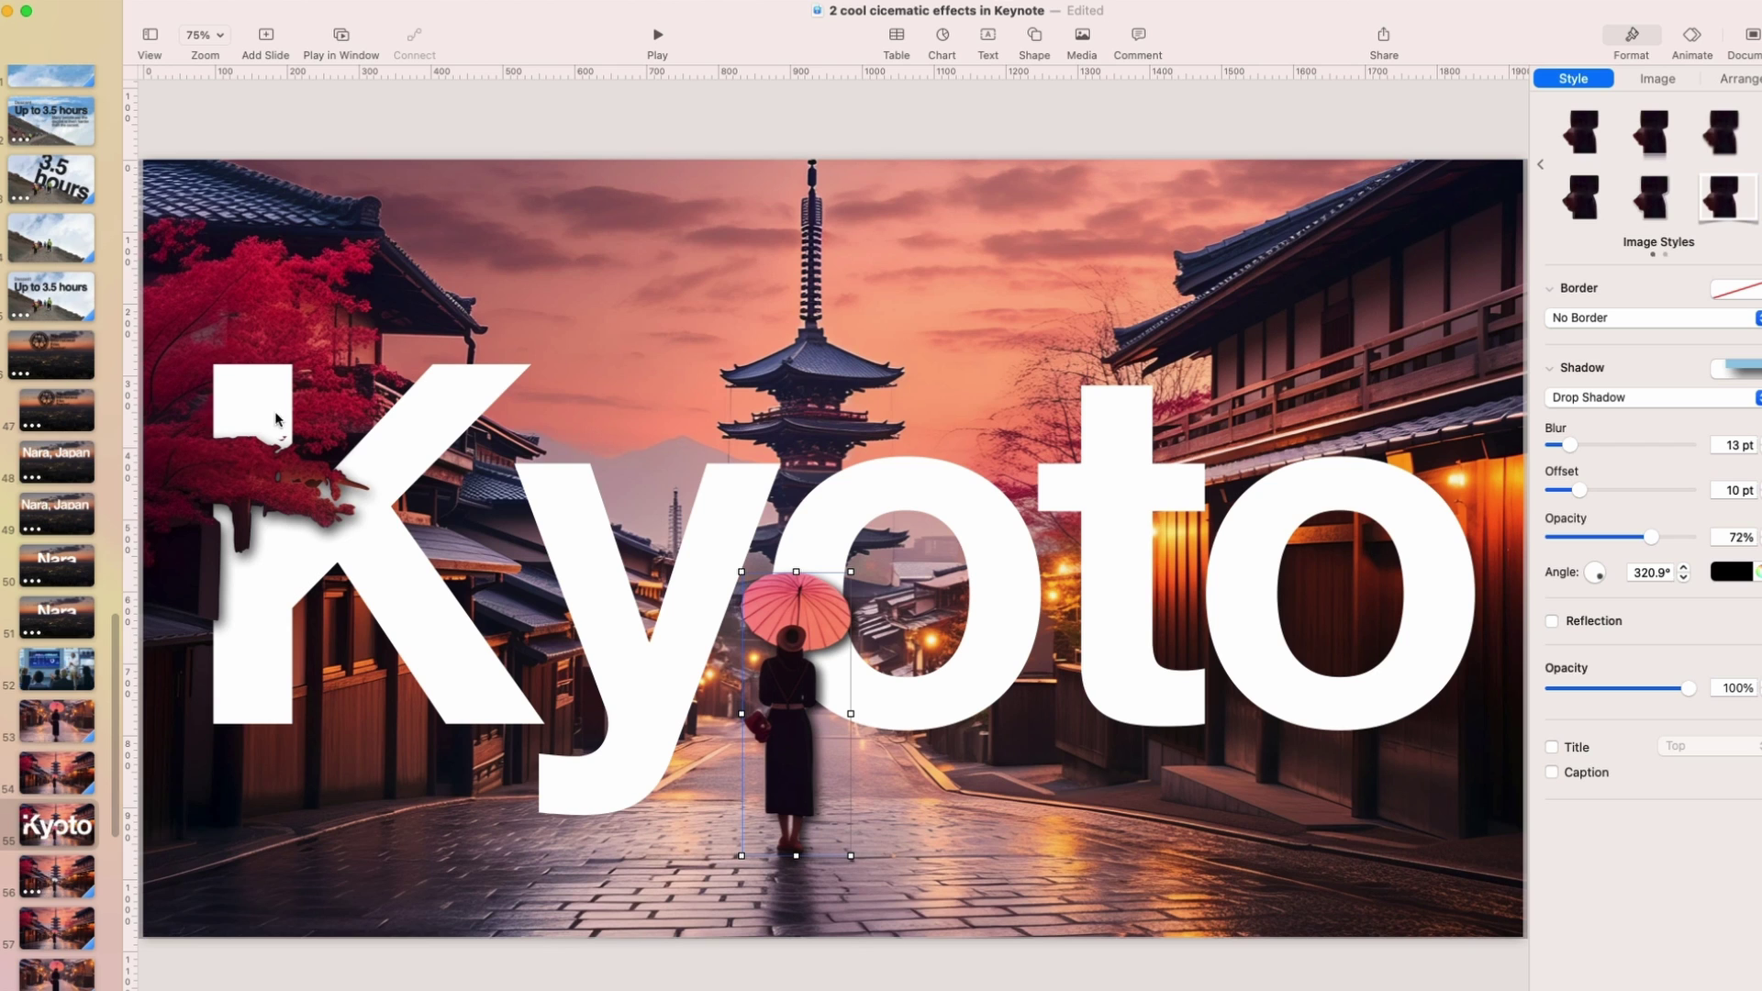
pyautogui.moveTo(257, 474); pyautogui.dragTo(365, 497)
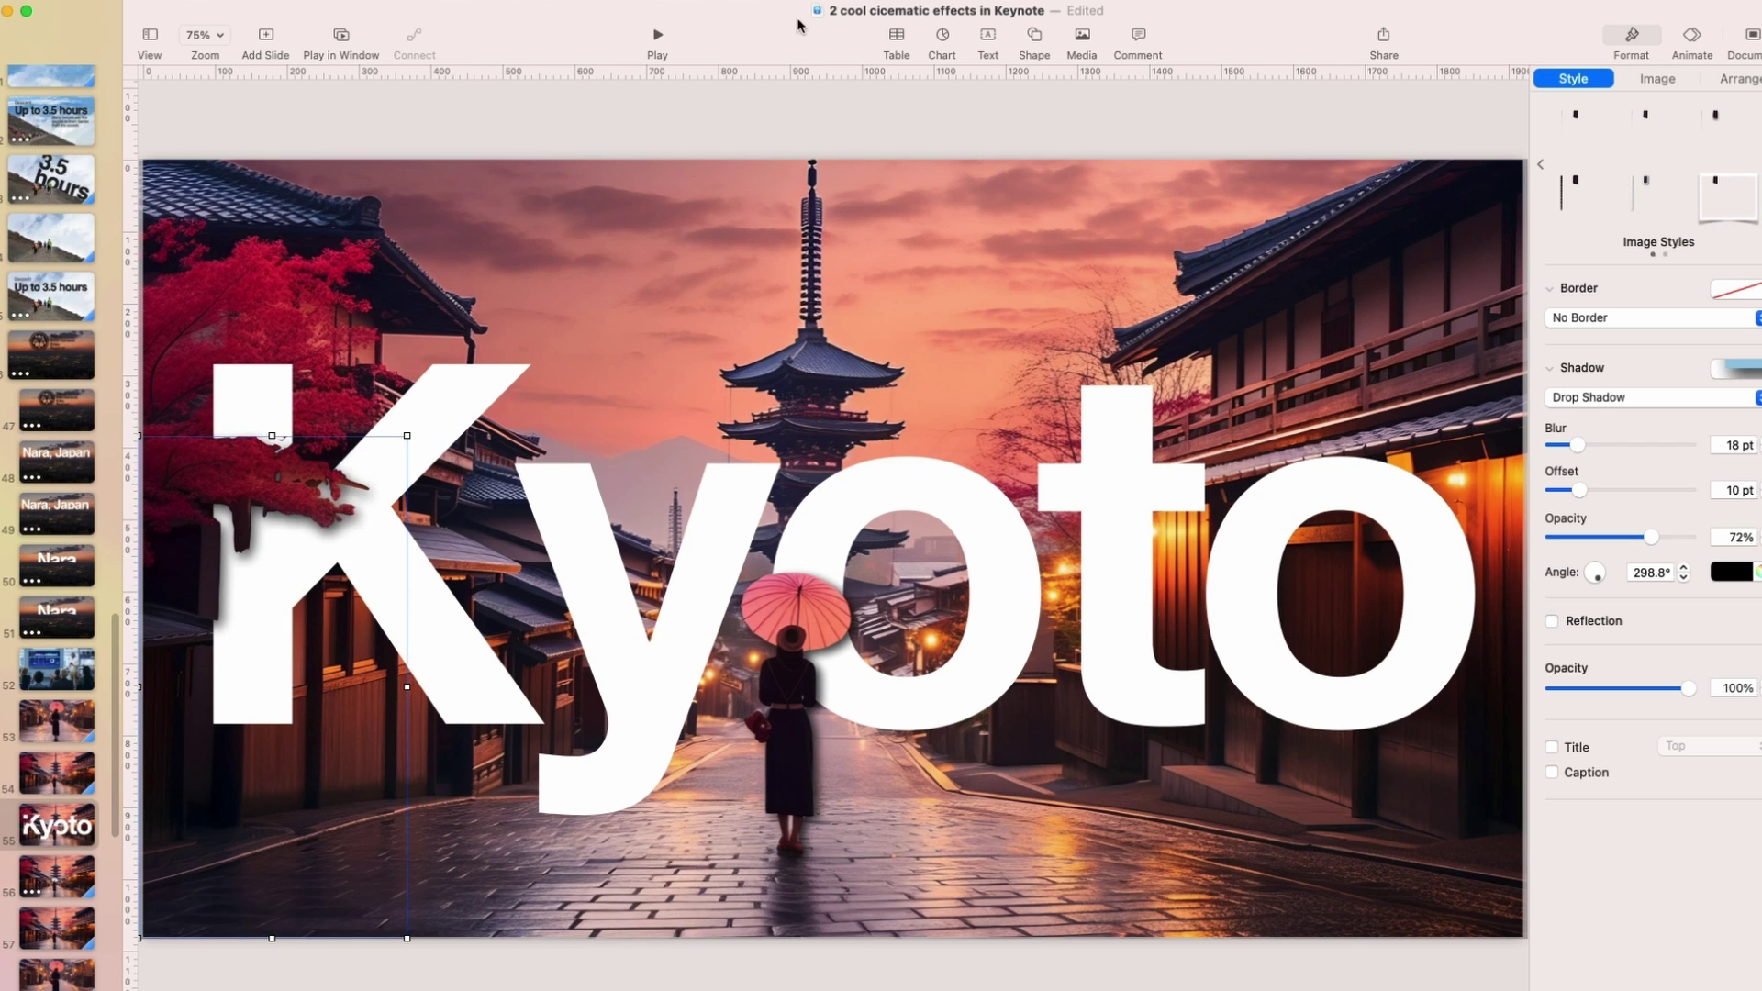